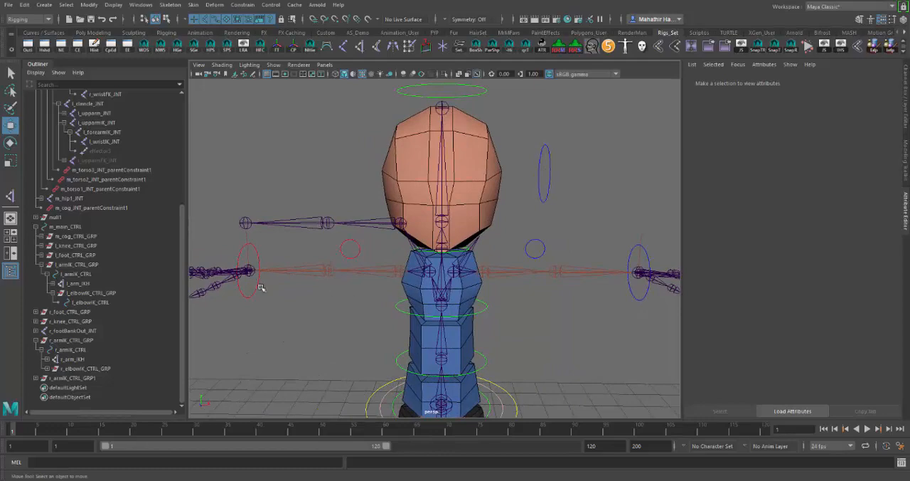
Test the right arm IK by moving its wrist control and elbow control, and undo the moves
{"action": "left_click", "coordinate": [258, 256]}
{"action": "left_click_drag", "start_coordinate": [286, 273], "coordinate": [313, 273]}
{"action": "left_click", "coordinate": [379, 247]}
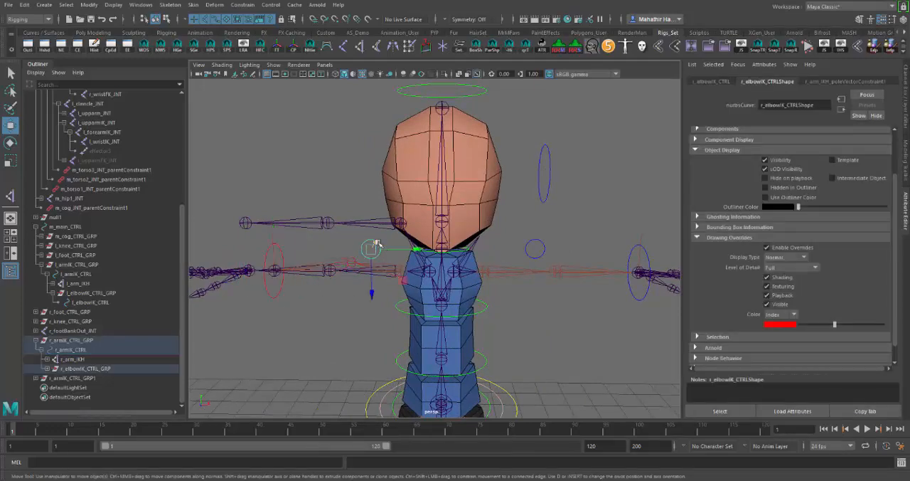
{"action": "left_click_drag", "start_coordinate": [369, 250], "coordinate": [371, 302]}
{"action": "key", "text": "ctrl+z"}
{"action": "key", "text": "ctrl+z"}
{"action": "key", "text": "ctrl+z"}
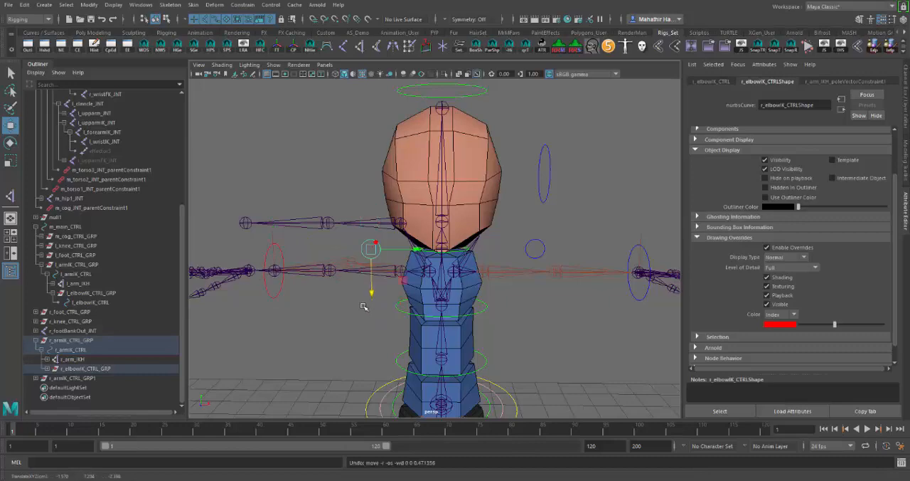
Move the duplicated arm control group r_armIK_CTRL_GRP1 within the X-Y plane to about X 1.83, Y 9.05, beside the head
{"action": "left_click_drag", "start_coordinate": [365, 307], "coordinate": [325, 317], "text": "alt"}
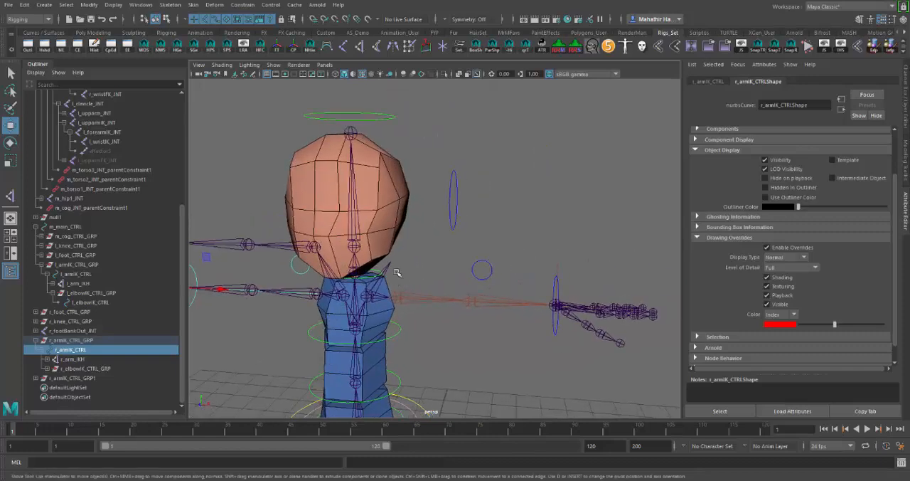
{"action": "left_click_drag", "start_coordinate": [397, 272], "coordinate": [273, 302], "text": "alt"}
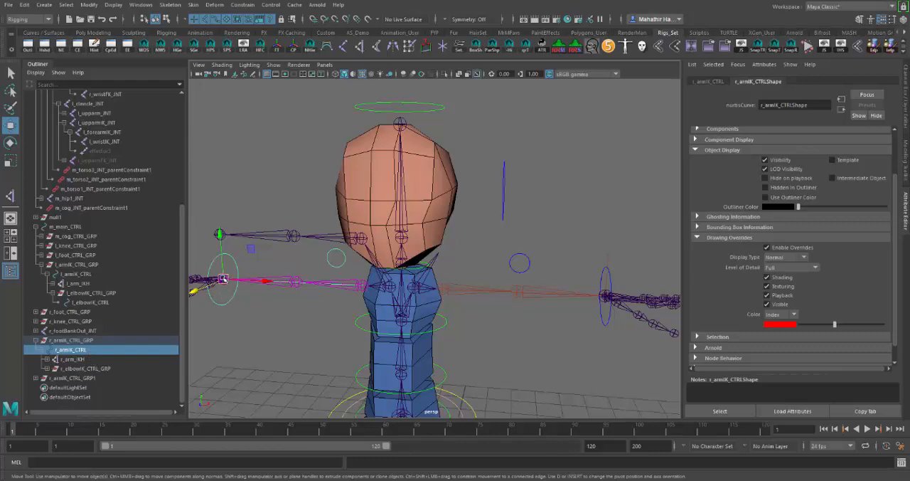
{"action": "left_click_drag", "start_coordinate": [556, 202], "coordinate": [547, 197], "text": "alt"}
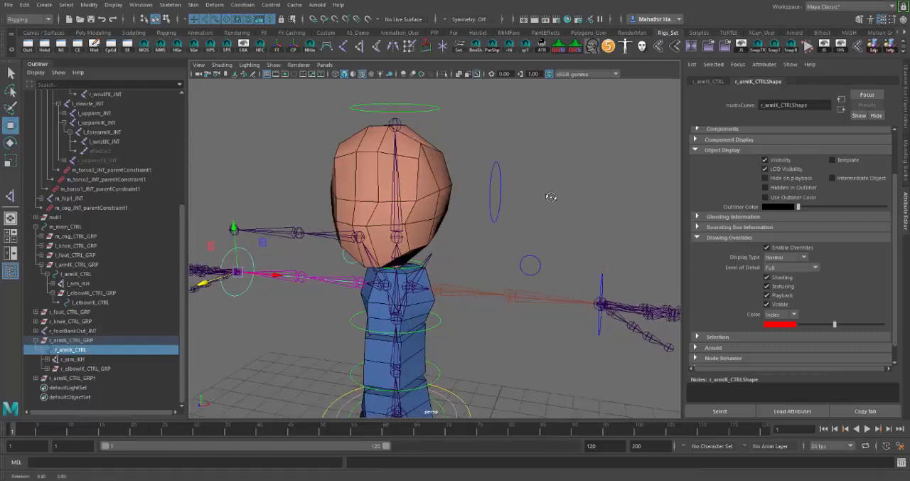
{"action": "left_click", "coordinate": [501, 194]}
{"action": "left_click", "coordinate": [37, 341]}
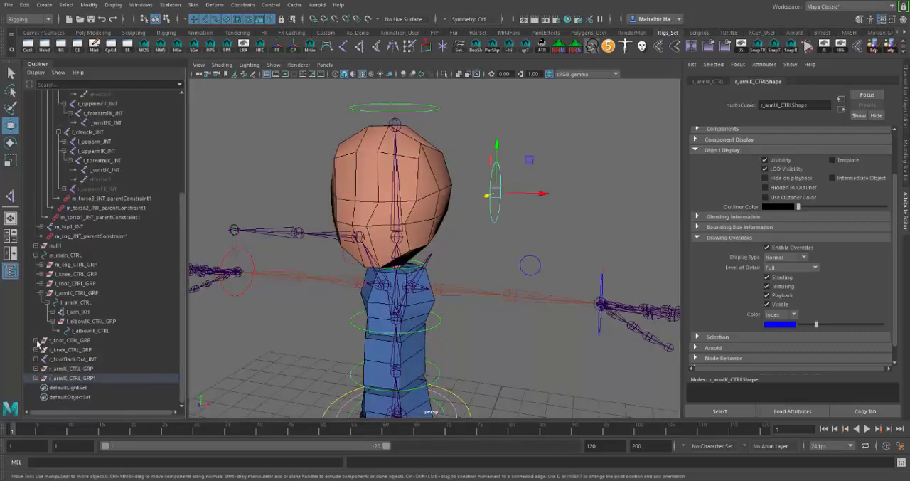
{"action": "left_click", "coordinate": [102, 379]}
{"action": "left_click_drag", "start_coordinate": [545, 189], "coordinate": [549, 246], "text": "alt"}
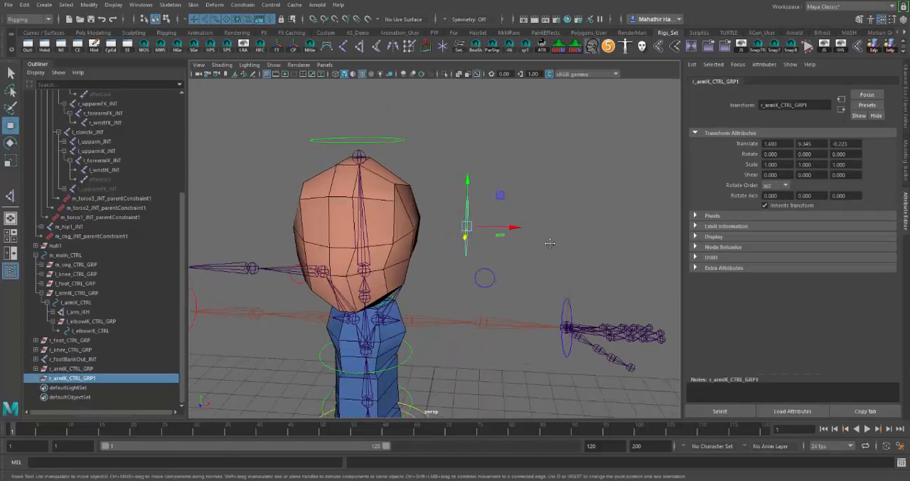
{"action": "middle_click_drag", "start_coordinate": [548, 246], "coordinate": [489, 215], "text": "alt"}
{"action": "scroll", "coordinate": [490, 216], "scroll_direction": "up", "scroll_amount": 3}
{"action": "left_click_drag", "start_coordinate": [490, 216], "coordinate": [475, 216], "text": "alt"}
{"action": "middle_click_drag", "start_coordinate": [474, 217], "coordinate": [540, 209], "text": "alt"}
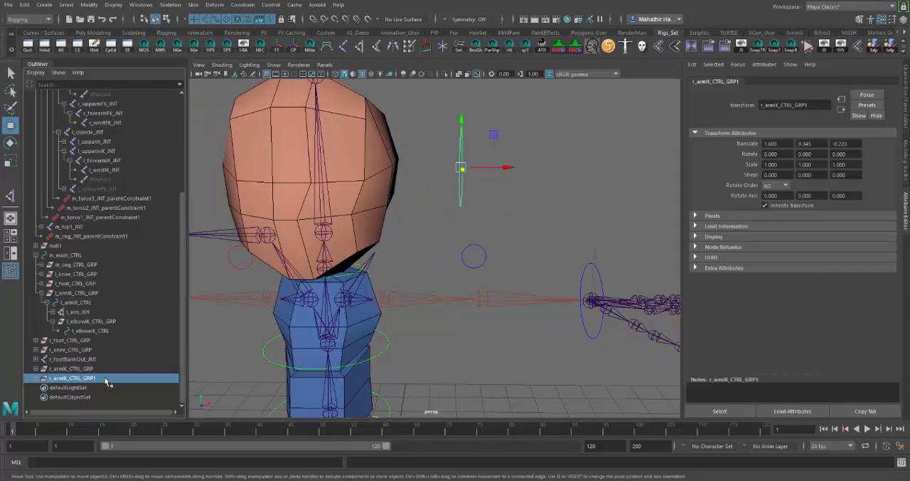
{"action": "left_click_drag", "start_coordinate": [463, 167], "coordinate": [386, 255]}
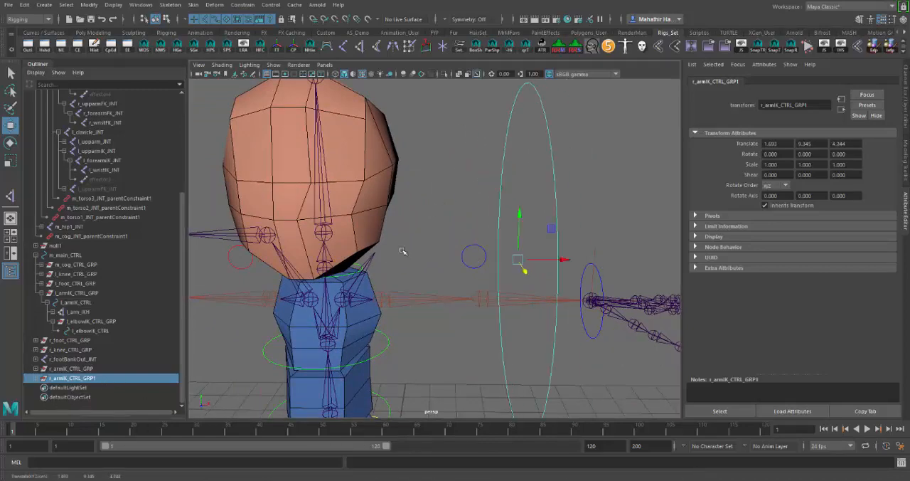
{"action": "key", "text": "ctrl+z"}
{"action": "mouse_move", "coordinate": [498, 154]}
{"action": "left_mouse_down", "text": "alt"}
{"action": "mouse_move", "coordinate": [467, 164]}
{"action": "mouse_move", "coordinate": [439, 219]}
{"action": "mouse_move", "coordinate": [370, 266]}
{"action": "mouse_move", "coordinate": [466, 166]}
{"action": "mouse_move", "coordinate": [457, 230]}
{"action": "mouse_move", "coordinate": [401, 264]}
{"action": "mouse_move", "coordinate": [492, 288]}
{"action": "mouse_move", "coordinate": [485, 281]}
{"action": "mouse_move", "coordinate": [502, 273]}
{"action": "mouse_move", "coordinate": [405, 276]}
{"action": "mouse_move", "coordinate": [618, 286]}
{"action": "mouse_move", "coordinate": [492, 165]}
{"action": "left_mouse_up", "text": "alt"}
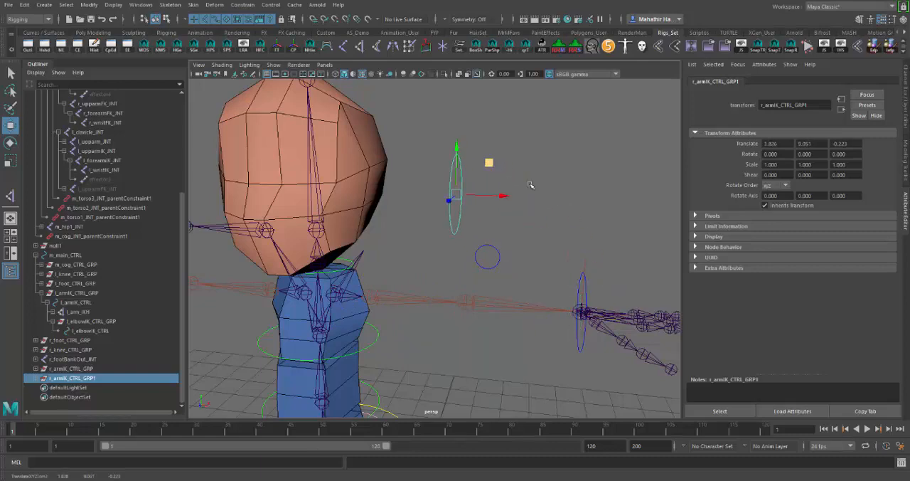
{"action": "mouse_move", "coordinate": [531, 185]}
{"action": "left_mouse_down", "text": "alt"}
{"action": "mouse_move", "coordinate": [483, 183]}
{"action": "mouse_move", "coordinate": [532, 185]}
{"action": "left_mouse_up", "text": "alt"}
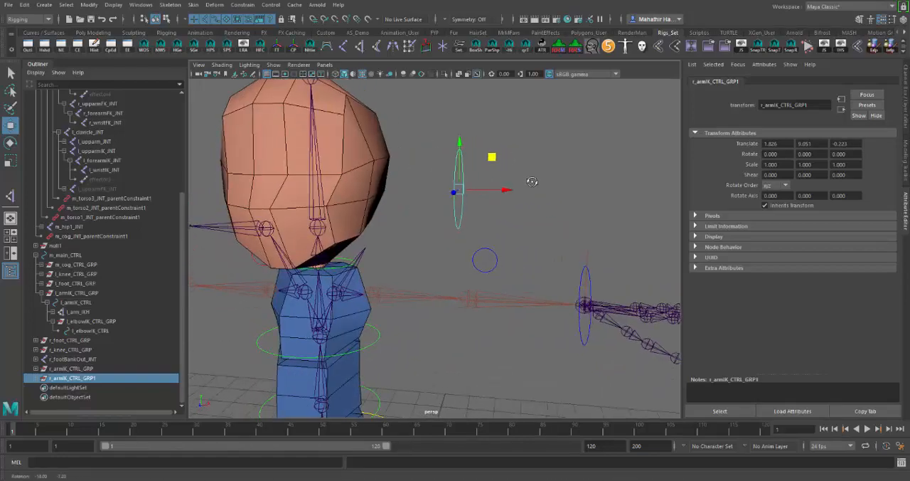
Rename the group r_armIK_CTRL_GRP1 as r_clavicleFK_CTRL_GRP
{"action": "double_click", "coordinate": [112, 379]}
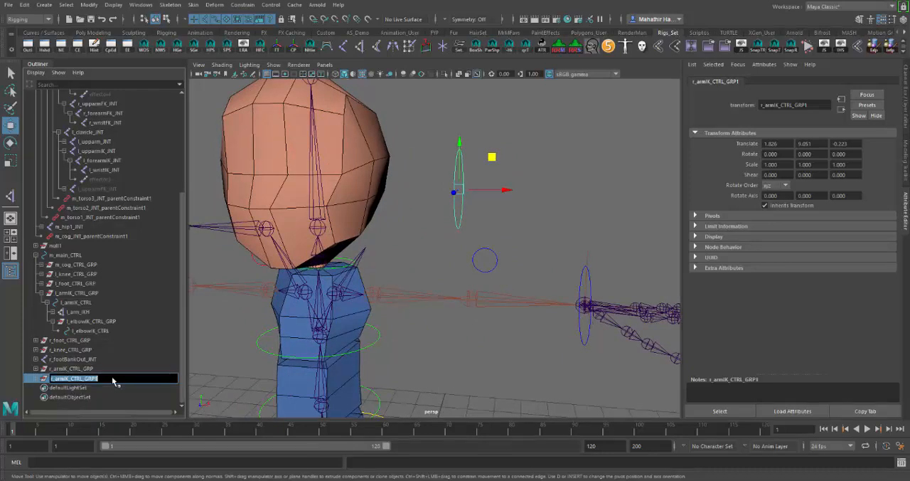
{"action": "left_click", "coordinate": [112, 379]}
{"action": "type", "text": "clavicle"}
{"action": "type", "text": "PH"}
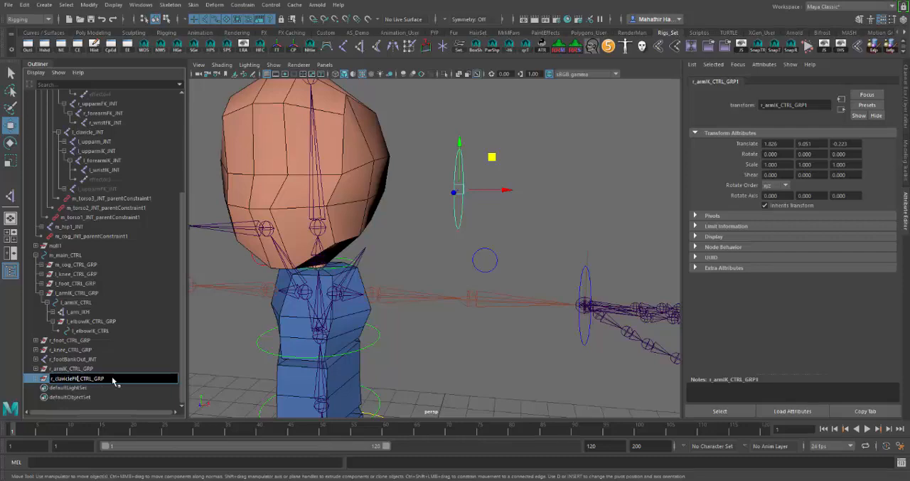
{"action": "key", "text": "Return"}
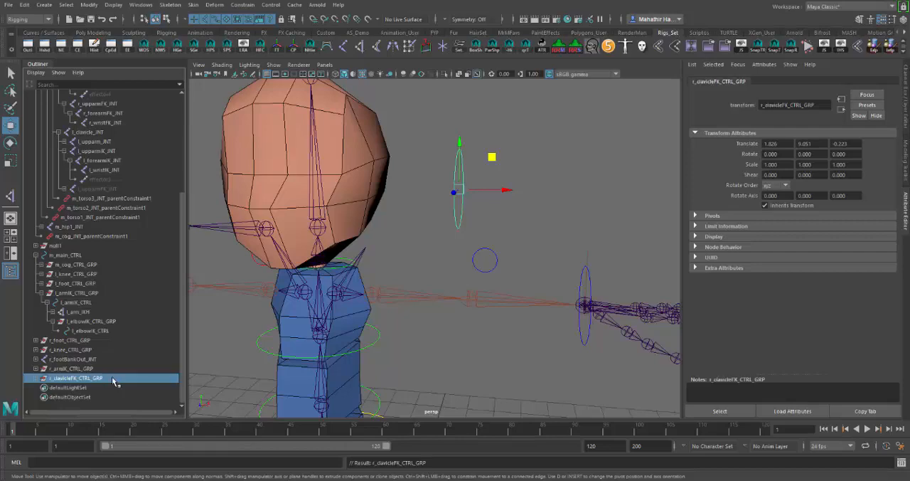
Rename the r_armIK_CTRL curve inside the clavicle group as l_clavicleFK_CTRL, reusing the group's name without its suffix
{"action": "left_click", "coordinate": [35, 379]}
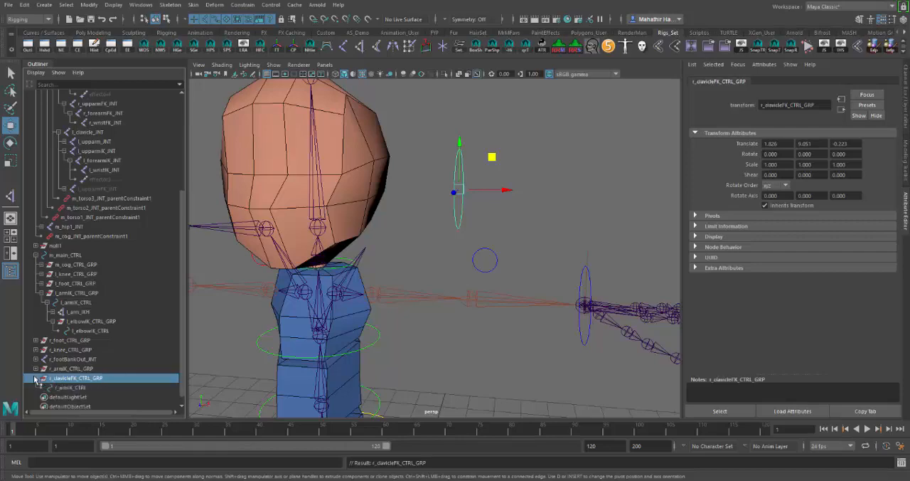
{"action": "left_click", "coordinate": [76, 388]}
{"action": "double_click", "coordinate": [73, 391]}
{"action": "double_click", "coordinate": [80, 382]}
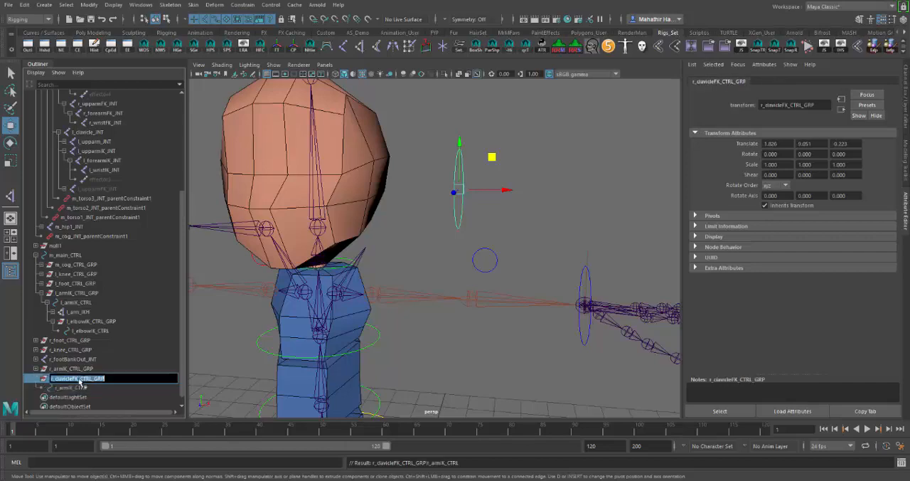
{"action": "left_click_drag", "start_coordinate": [92, 379], "coordinate": [2, 382]}
{"action": "key", "text": "ctrl+c"}
{"action": "double_click", "coordinate": [82, 390]}
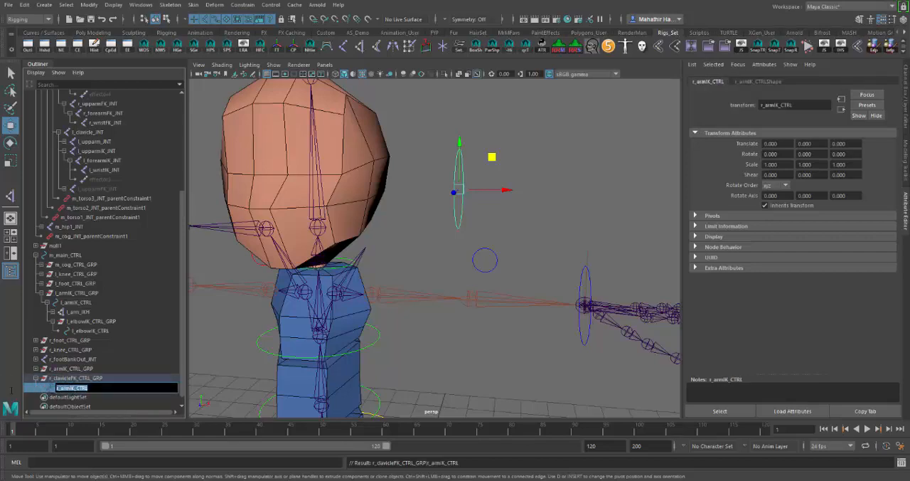
{"action": "key", "text": "ctrl+v"}
{"action": "type", "text": "l"}
{"action": "key", "text": "Return"}
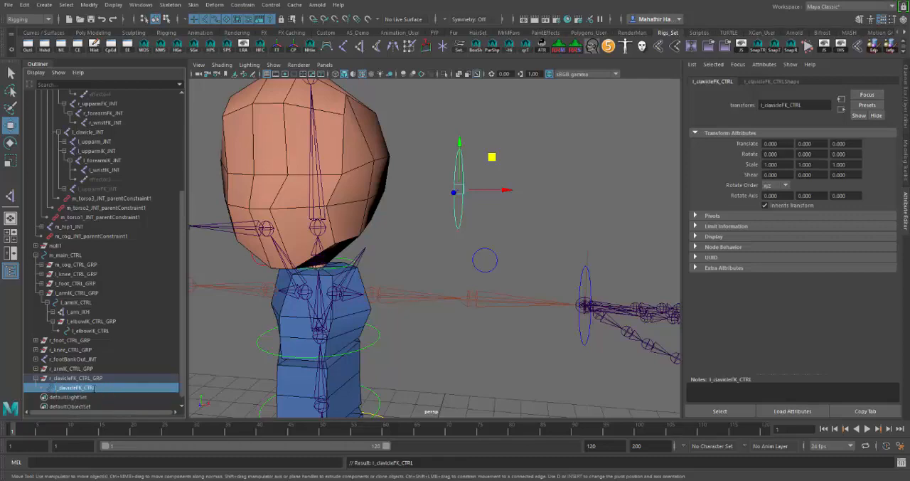
Change the clavicle group's side prefix so its name is l_clavicleFK_CTRL_GRP
{"action": "double_click", "coordinate": [99, 380]}
{"action": "left_click", "coordinate": [54, 378]}
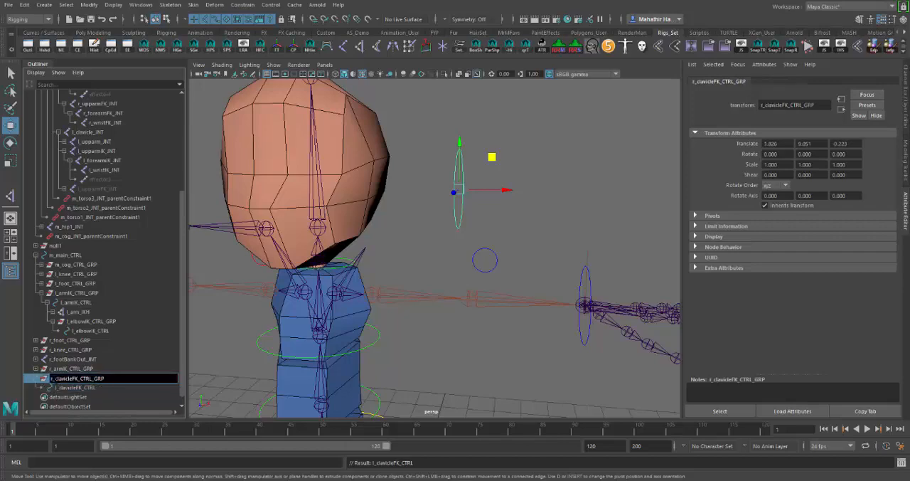
{"action": "key", "text": "BackSpace"}
{"action": "type", "text": "l"}
{"action": "key", "text": "Return"}
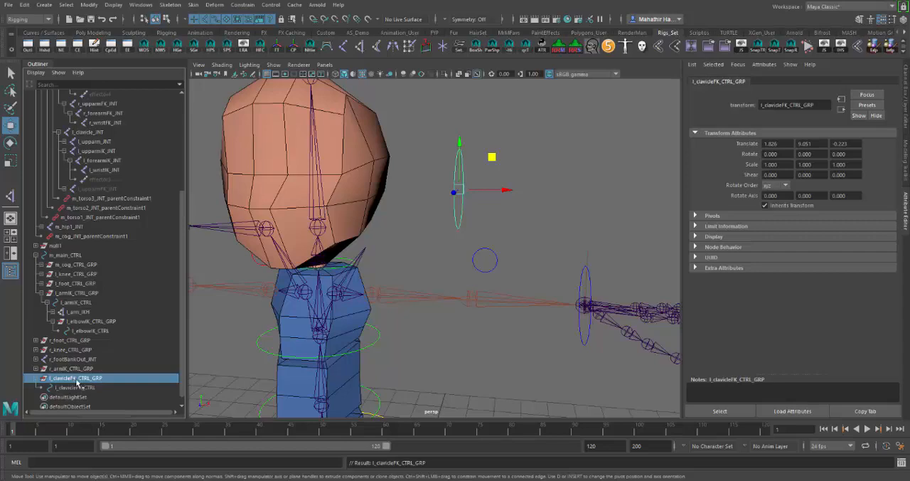
Move l_clavicleFK_CTRL_GRP inward and slightly down to about X 1.25, Y 8.90, closer to the head
{"action": "left_click", "coordinate": [97, 388]}
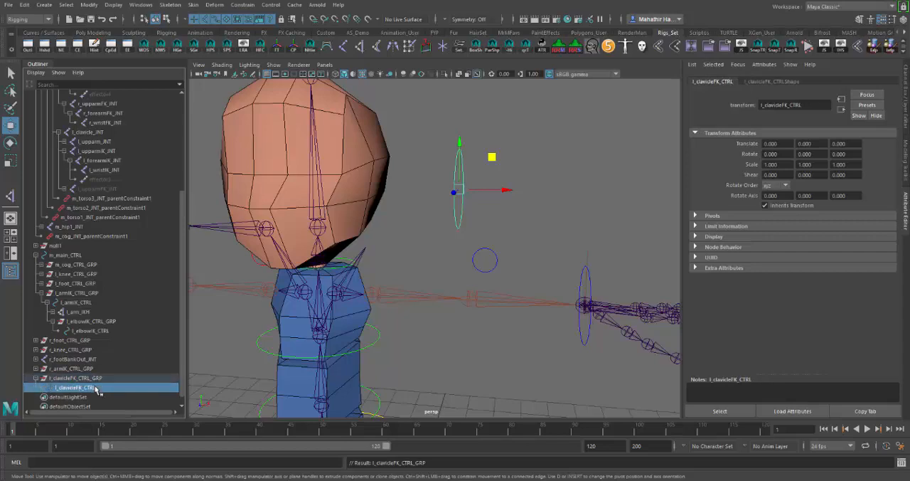
{"action": "left_click", "coordinate": [51, 380]}
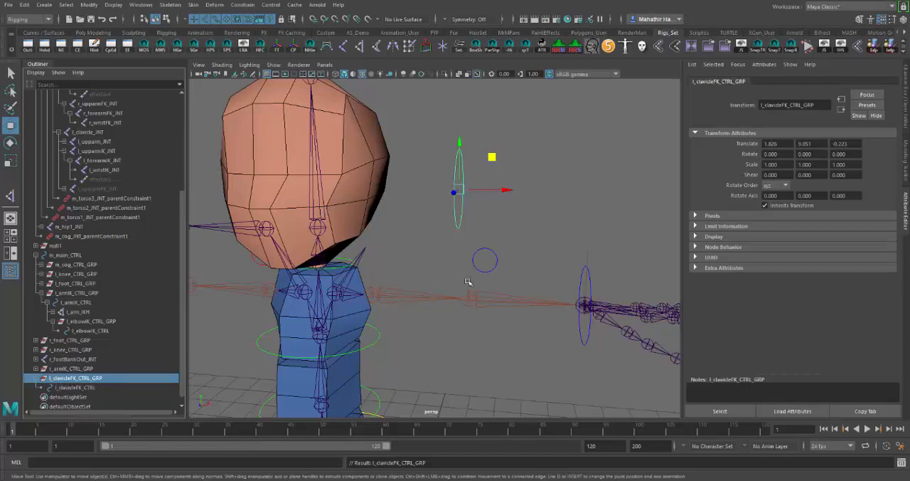
{"action": "left_click_drag", "start_coordinate": [467, 280], "coordinate": [437, 283], "text": "alt"}
{"action": "middle_click_drag", "start_coordinate": [438, 283], "coordinate": [490, 287], "text": "alt"}
{"action": "left_click_drag", "start_coordinate": [490, 287], "coordinate": [502, 286], "text": "alt"}
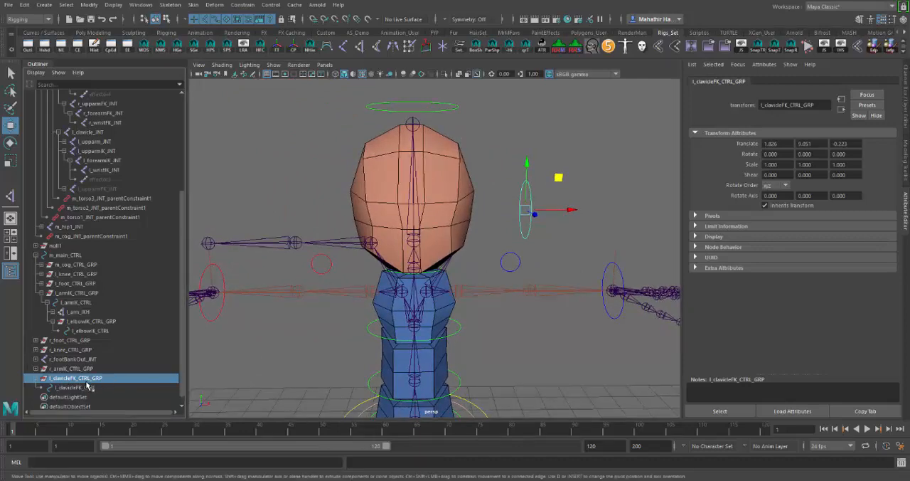
{"action": "left_click_drag", "start_coordinate": [269, 353], "coordinate": [392, 311], "text": "alt"}
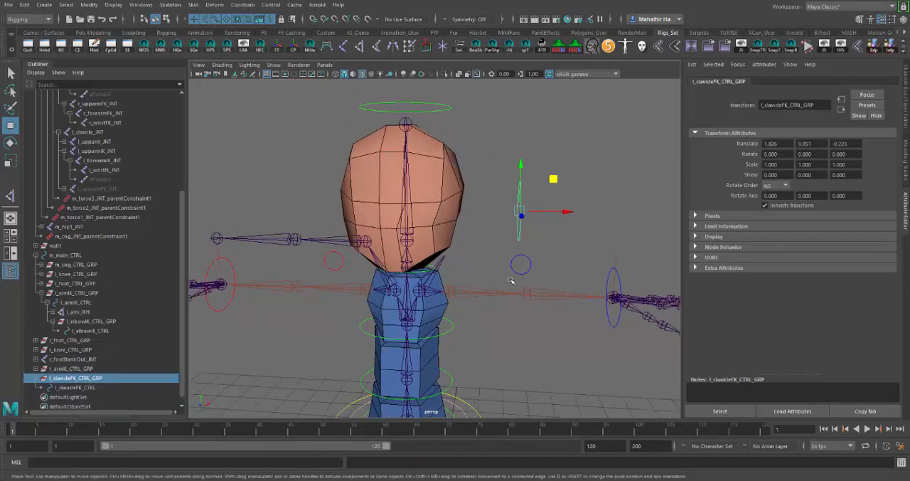
{"action": "left_click_drag", "start_coordinate": [574, 258], "coordinate": [529, 248], "text": "alt"}
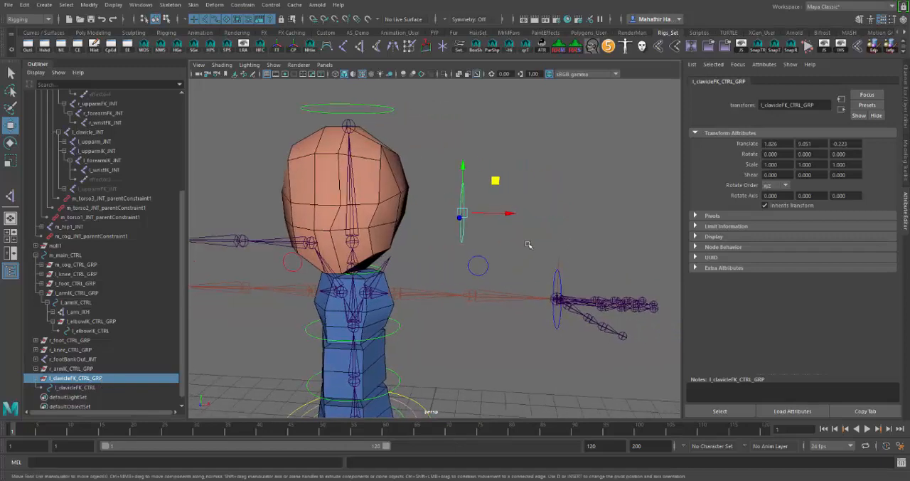
{"action": "left_click_drag", "start_coordinate": [496, 187], "coordinate": [458, 194]}
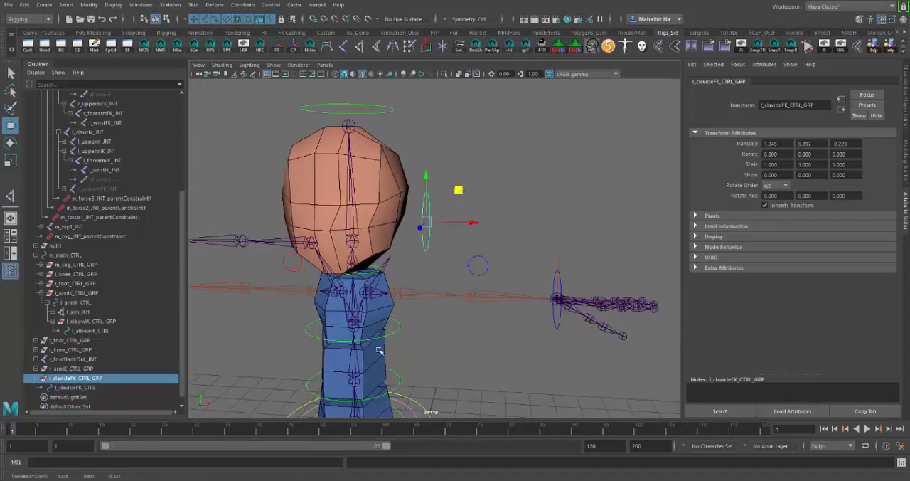
Duplicate l_clavicleFK_CTRL_GRP and move the copy outward along X to about 1.99
{"action": "key", "text": "ctrl+d"}
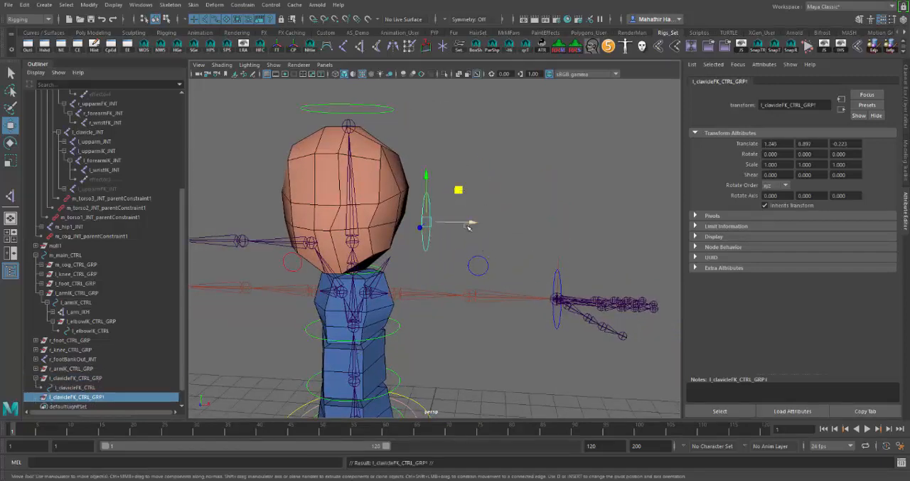
{"action": "left_click_drag", "start_coordinate": [473, 223], "coordinate": [520, 224]}
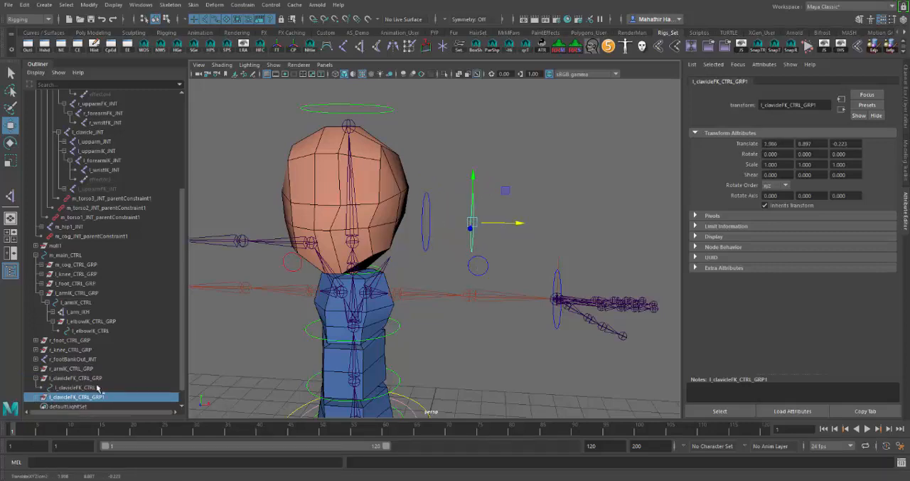
Expand the duplicated clavicle group and rename it as l_upparmFK_CTRL_GRP
{"action": "scroll", "coordinate": [101, 390], "scroll_direction": "down", "scroll_amount": 1}
{"action": "left_click", "coordinate": [36, 378]}
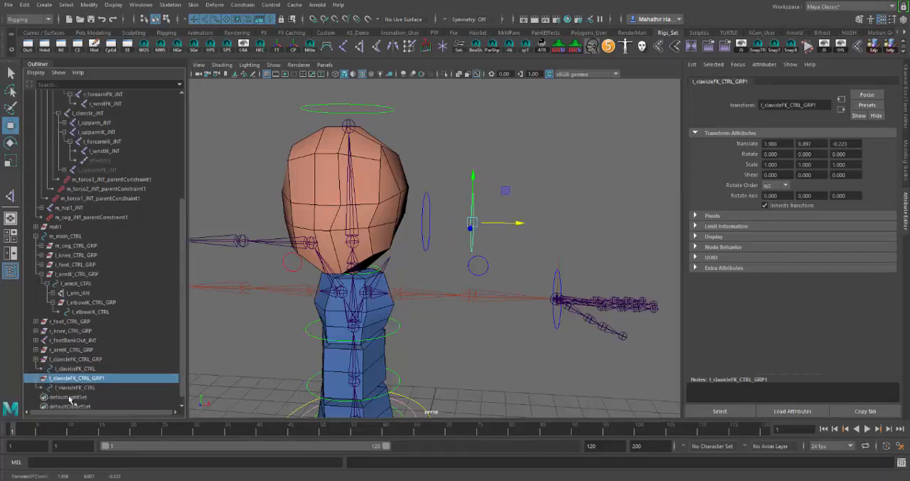
{"action": "double_click", "coordinate": [72, 380]}
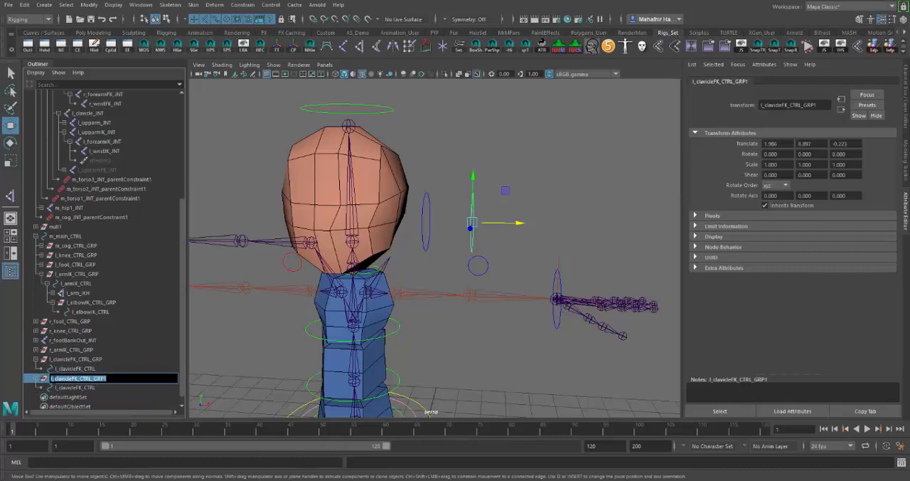
{"action": "left_click_drag", "start_coordinate": [54, 379], "coordinate": [76, 378]}
{"action": "type", "text": "upparm"}
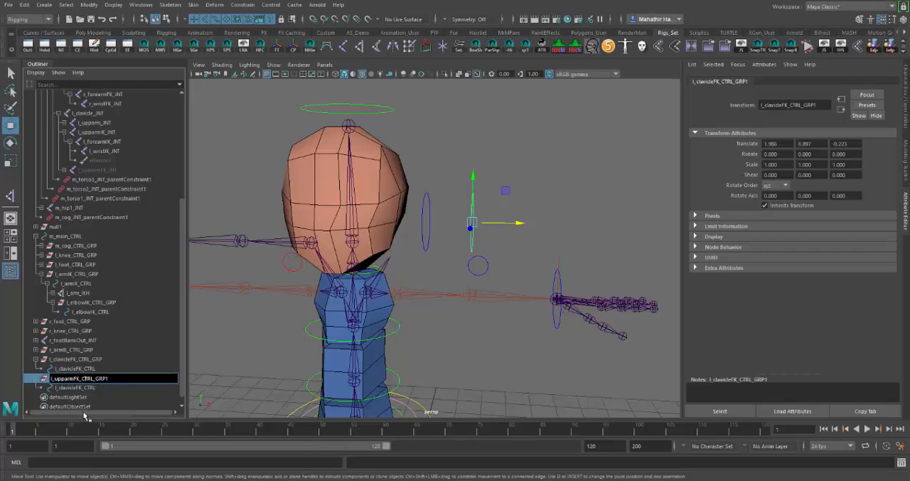
{"action": "key", "text": "Return"}
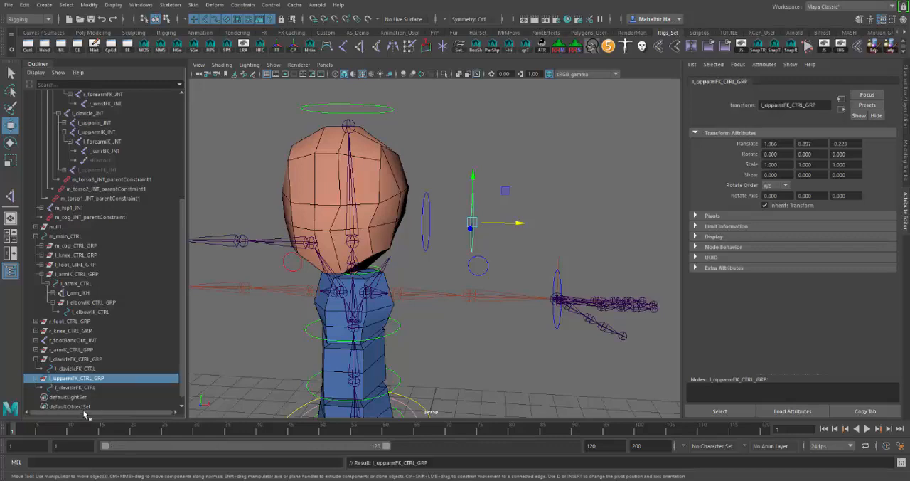
Rename the control curve inside the upper arm group as l_upparmFK_CTRL, reusing the group's name without its suffix
{"action": "double_click", "coordinate": [87, 382]}
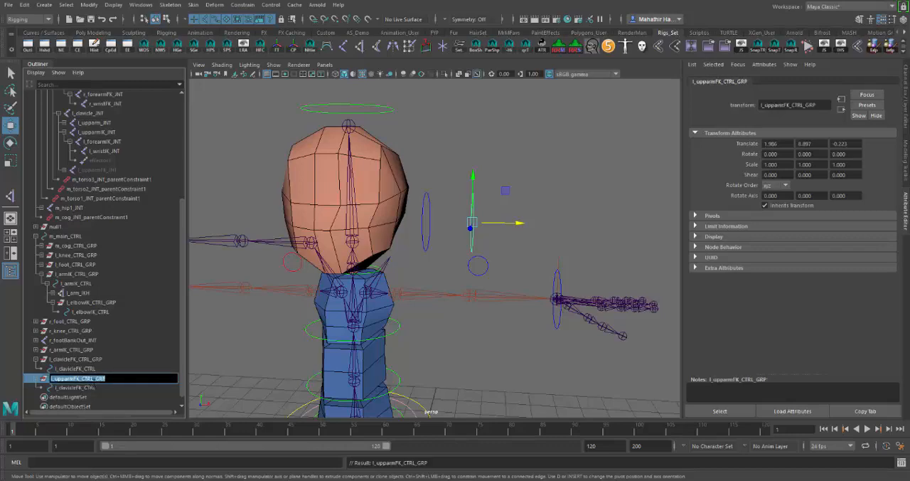
{"action": "left_click_drag", "start_coordinate": [94, 379], "coordinate": [19, 382]}
{"action": "key", "text": "ctrl+c"}
{"action": "double_click", "coordinate": [78, 388]}
{"action": "key", "text": "ctrl+v"}
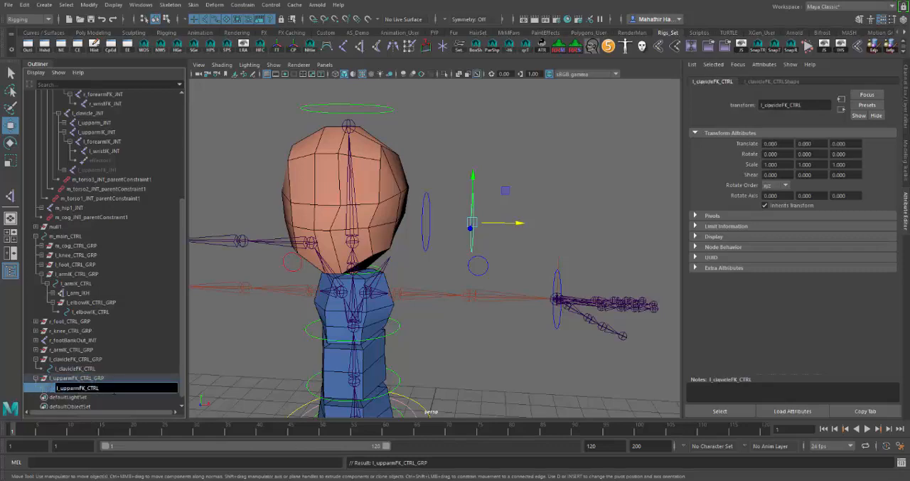
{"action": "key", "text": "Return"}
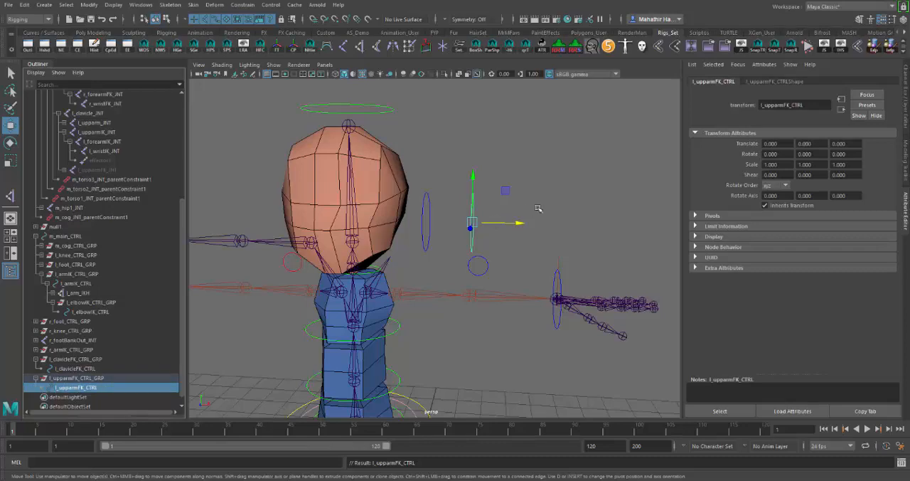
Duplicate l_upparmFK_CTRL_GRP, expand the copy and rename it as l_forearmFK_CTRL_GRP
{"action": "left_click", "coordinate": [98, 378]}
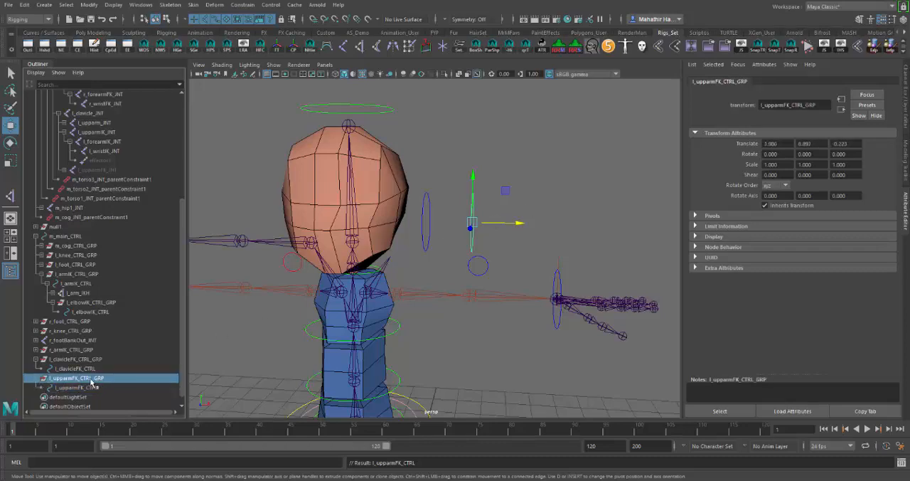
{"action": "key", "text": "ctrl+d"}
{"action": "scroll", "coordinate": [84, 400], "scroll_direction": "down", "scroll_amount": 2}
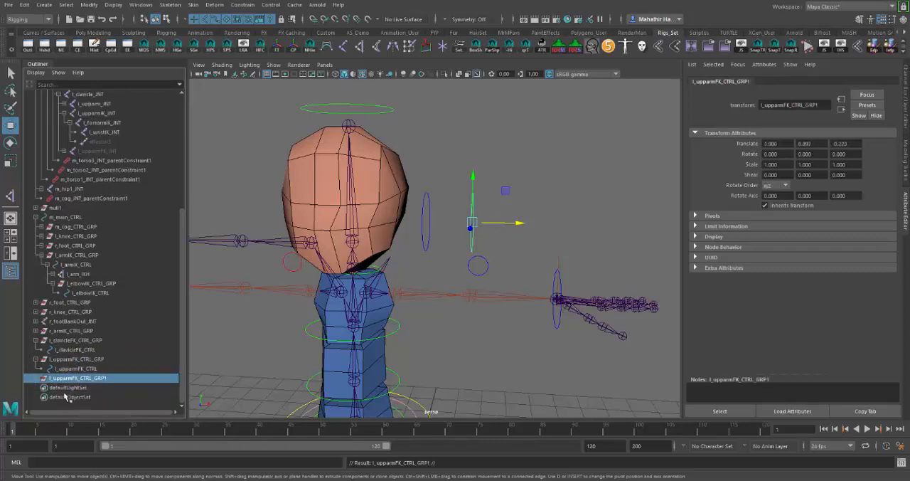
{"action": "left_click", "coordinate": [37, 379]}
{"action": "double_click", "coordinate": [114, 378]}
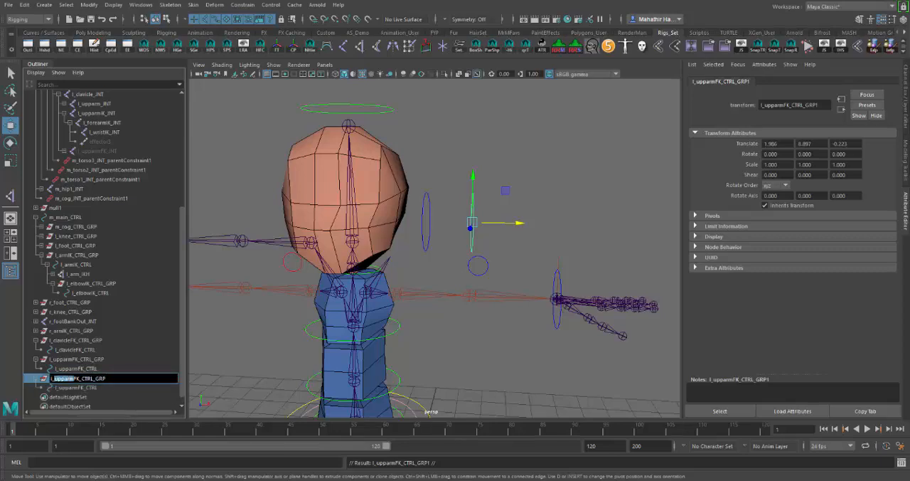
{"action": "type", "text": "forearm"}
Rename the control curve inside the forearm group as l_forearmFK_CTRL, reusing the group's name without its suffix
{"action": "key", "text": "shift+Left"}
{"action": "key", "text": "shift+Left"}
{"action": "key", "text": "shift+Left"}
{"action": "key", "text": "shift+Left"}
{"action": "key", "text": "shift+Left"}
{"action": "key", "text": "shift+Left"}
{"action": "key", "text": "shift+Left"}
{"action": "key", "text": "shift+Left"}
{"action": "key", "text": "shift+Left"}
{"action": "key", "text": "shift+Left"}
{"action": "key", "text": "shift+Left"}
{"action": "key", "text": "shift+Left"}
{"action": "key", "text": "shift+Left"}
{"action": "key", "text": "ctrl+c"}
{"action": "double_click", "coordinate": [140, 389]}
{"action": "key", "text": "ctrl+v"}
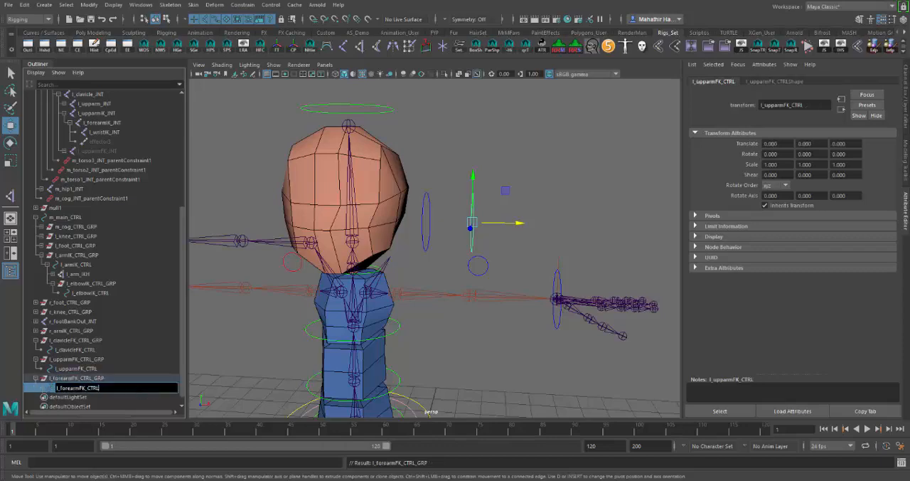
{"action": "key", "text": "Return"}
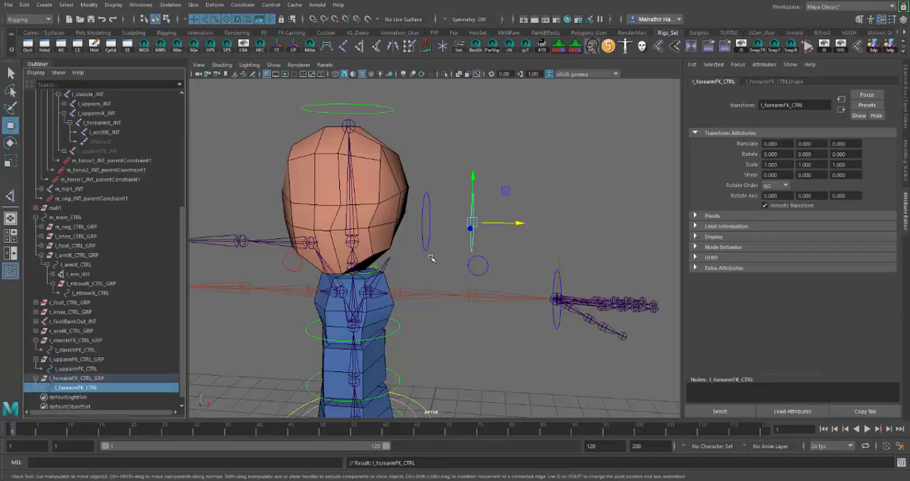
Move l_forearmFK_CTRL_GRP outward along X, past the upper arm control, and clear the selection
{"action": "left_click", "coordinate": [127, 377]}
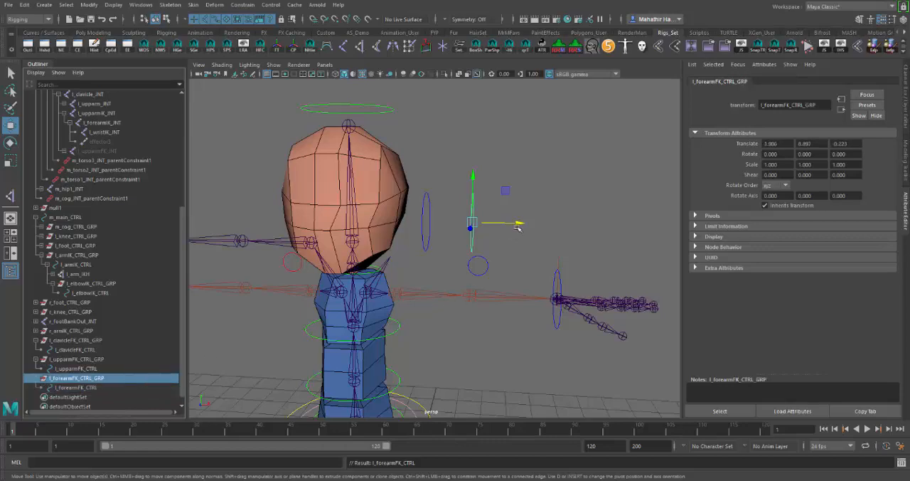
{"action": "left_click_drag", "start_coordinate": [519, 224], "coordinate": [566, 225]}
{"action": "left_click", "coordinate": [503, 332]}
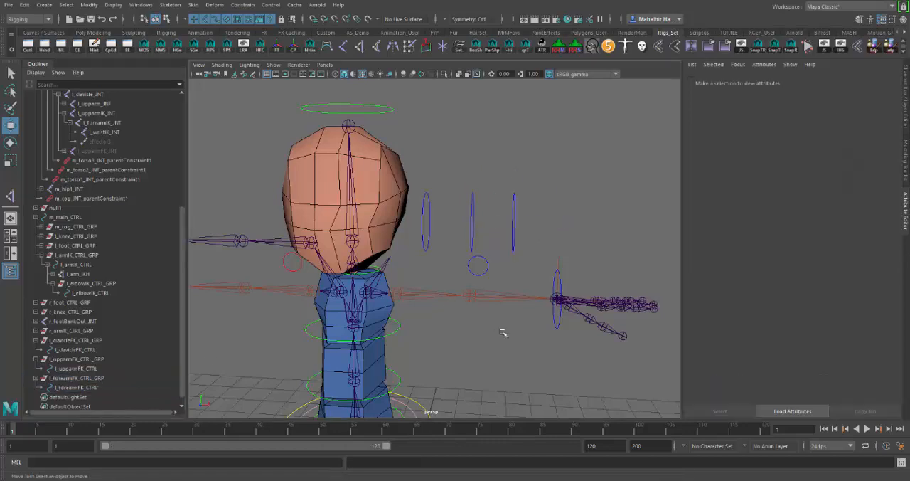
Turn on the visibility of the GEO_Proxy_Arm display layer to show the arm geometry
{"action": "scroll", "coordinate": [442, 360], "scroll_direction": "up", "scroll_amount": 2}
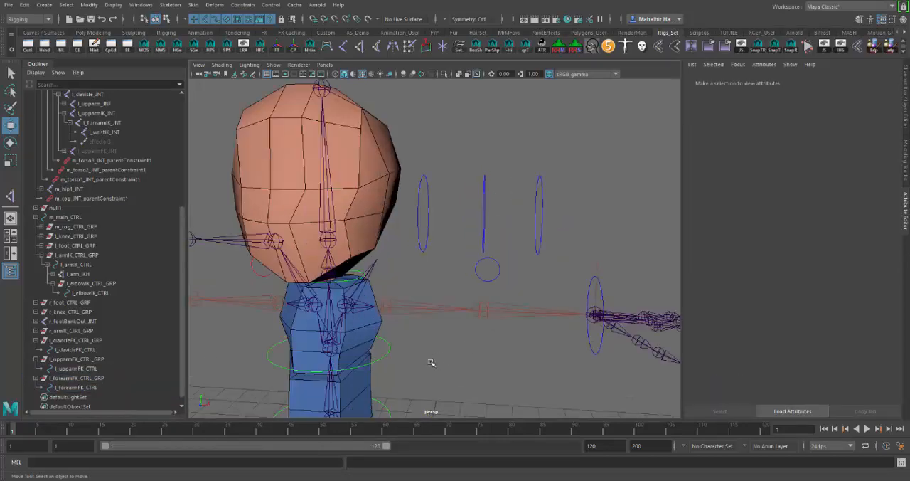
{"action": "left_click_drag", "start_coordinate": [475, 370], "coordinate": [469, 368], "text": "alt"}
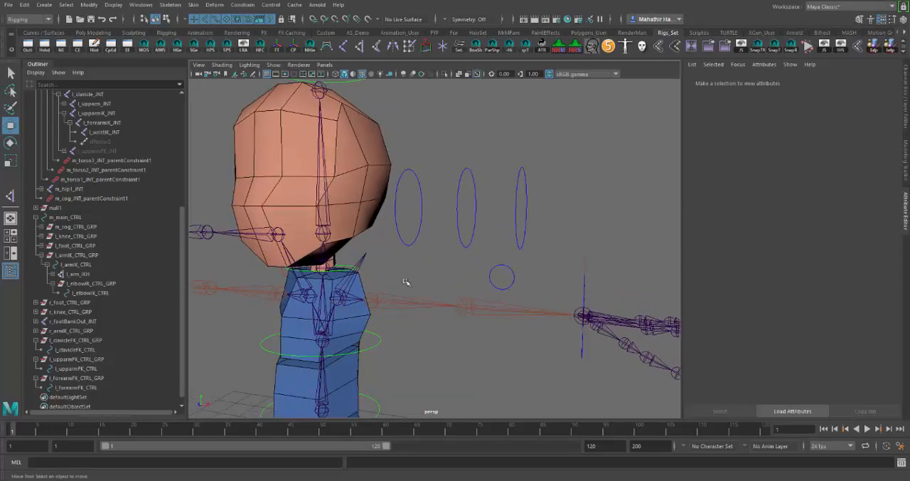
{"action": "left_click_drag", "start_coordinate": [422, 307], "coordinate": [362, 327], "text": "alt"}
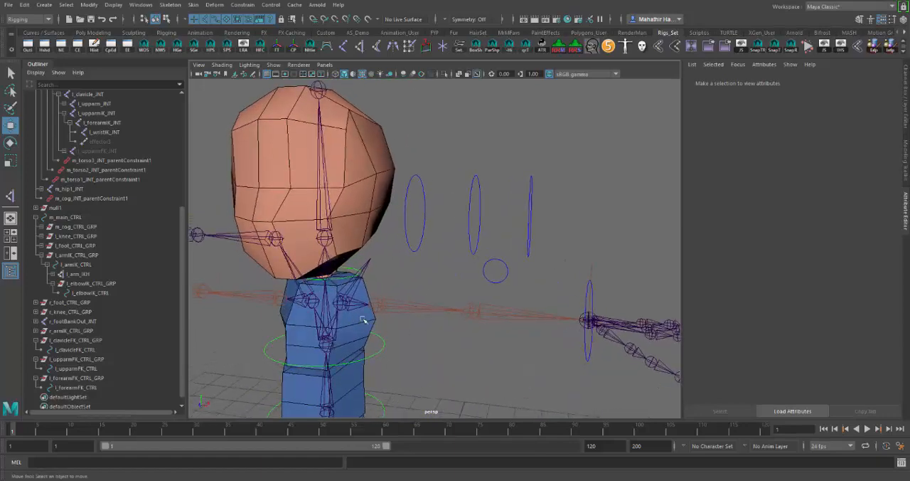
{"action": "left_click", "coordinate": [905, 90]}
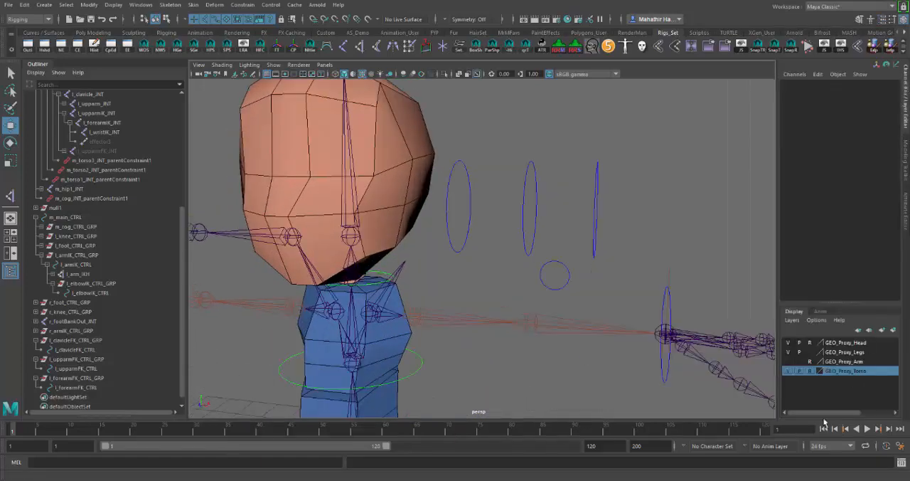
{"action": "left_click", "coordinate": [789, 362]}
{"action": "left_click_drag", "start_coordinate": [562, 353], "coordinate": [589, 358], "text": "alt"}
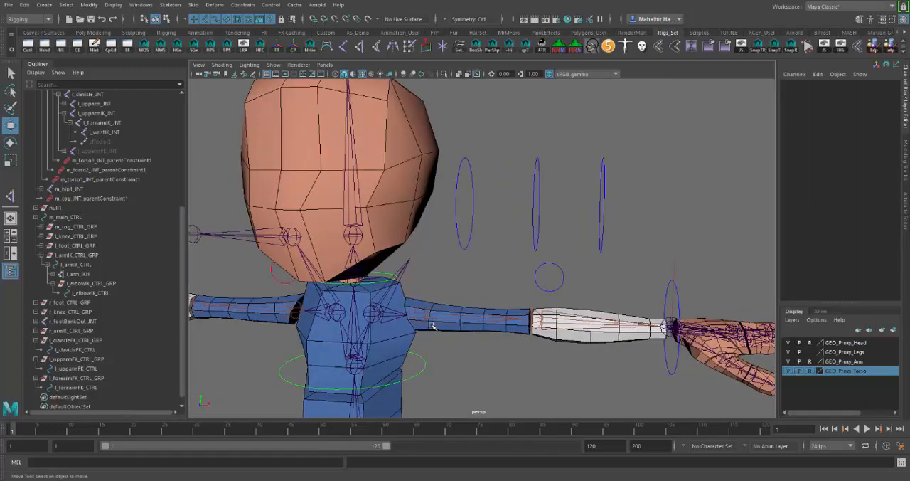
{"action": "middle_click_drag", "start_coordinate": [455, 350], "coordinate": [482, 340], "text": "alt"}
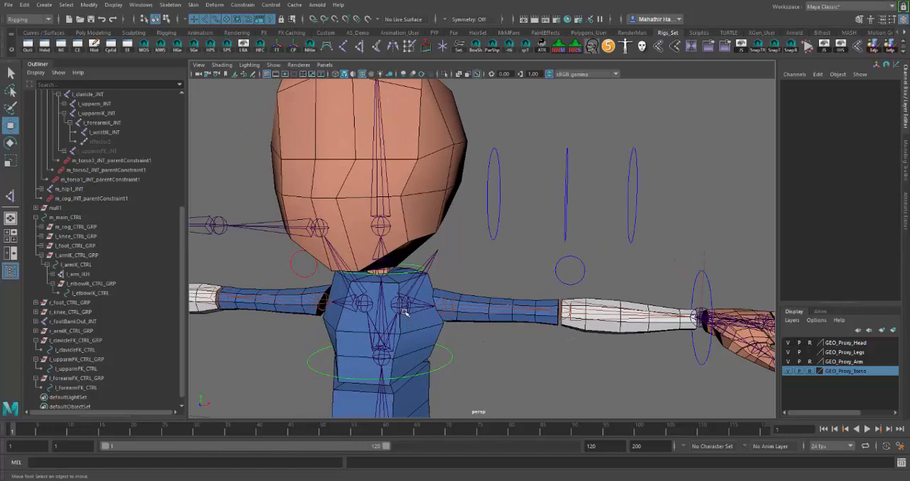
Snap l_clavicleFK_CTRL_GRP to the left clavicle joint with a parent constraint, and delete that constraint
{"action": "left_click", "coordinate": [405, 313]}
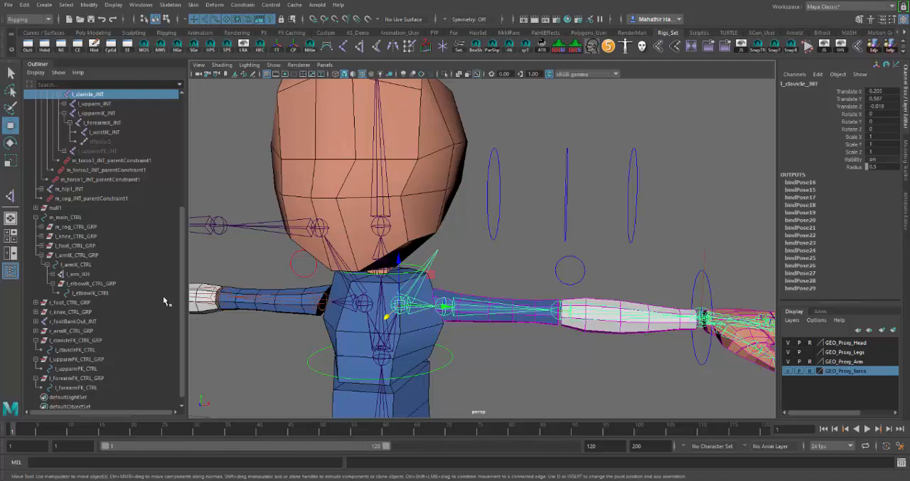
{"action": "left_click", "coordinate": [103, 342]}
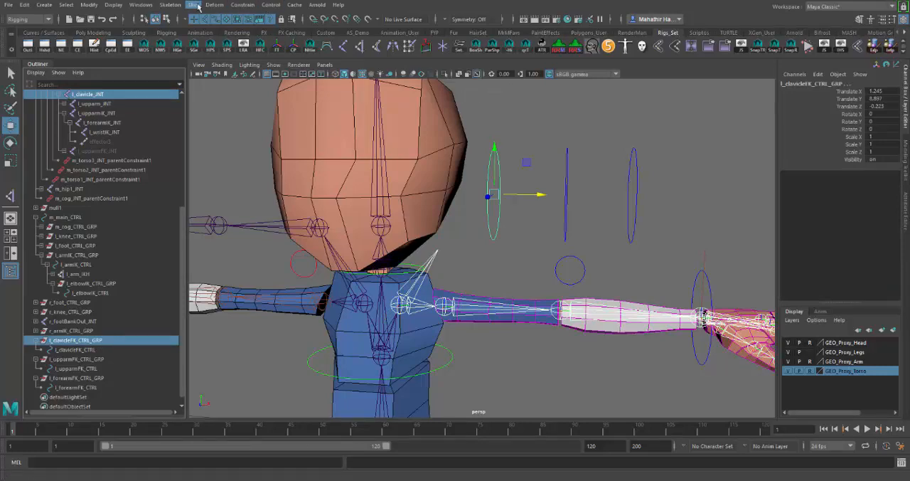
{"action": "left_click", "coordinate": [242, 5]}
{"action": "left_click", "coordinate": [285, 29]}
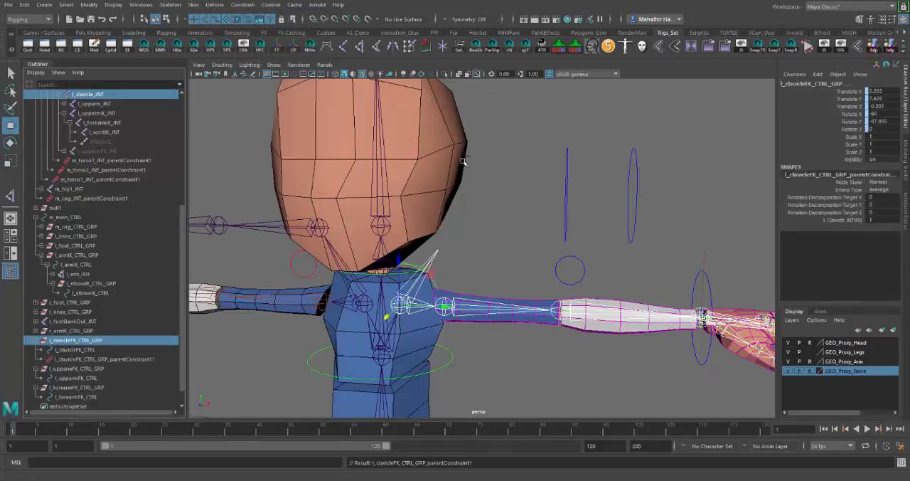
{"action": "left_click_drag", "start_coordinate": [500, 250], "coordinate": [513, 222], "text": "alt"}
{"action": "left_click", "coordinate": [134, 360]}
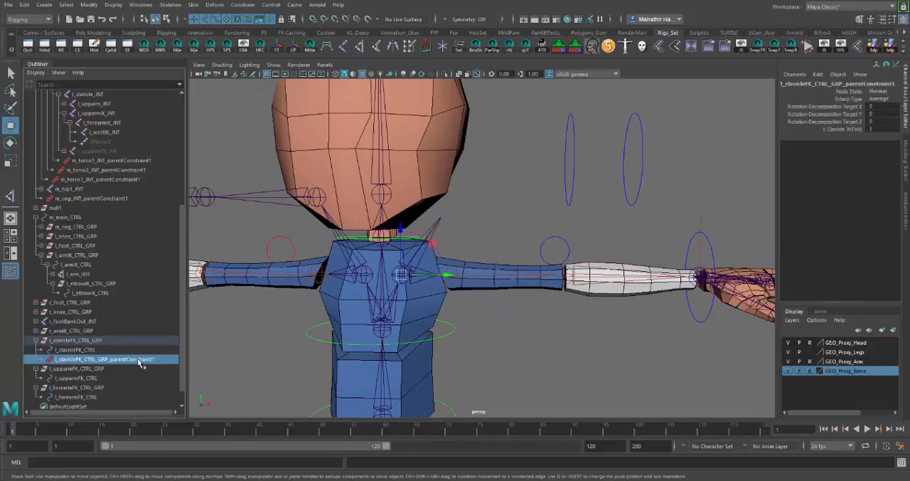
{"action": "key", "text": "Delete"}
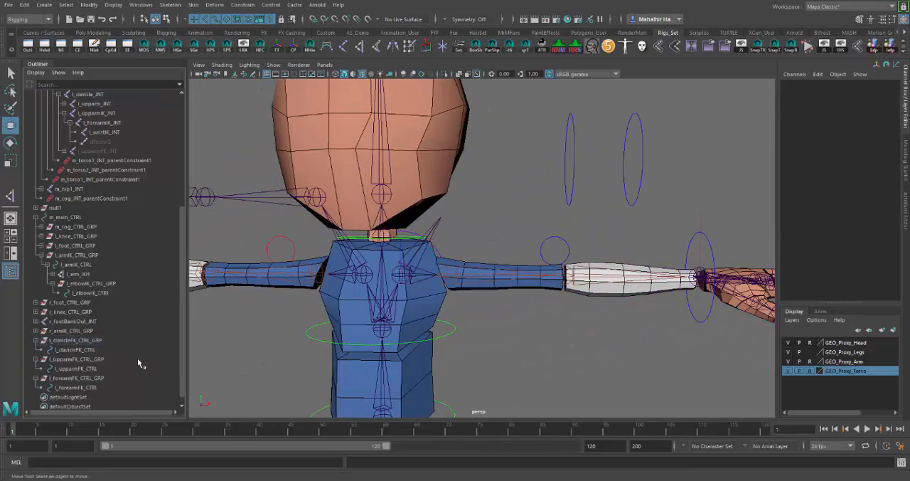
Scale the l_clavicleFK_CTRL curve up uniformly to about 1.4
{"action": "left_click", "coordinate": [100, 350]}
{"action": "left_click_drag", "start_coordinate": [514, 326], "coordinate": [491, 306], "text": "alt"}
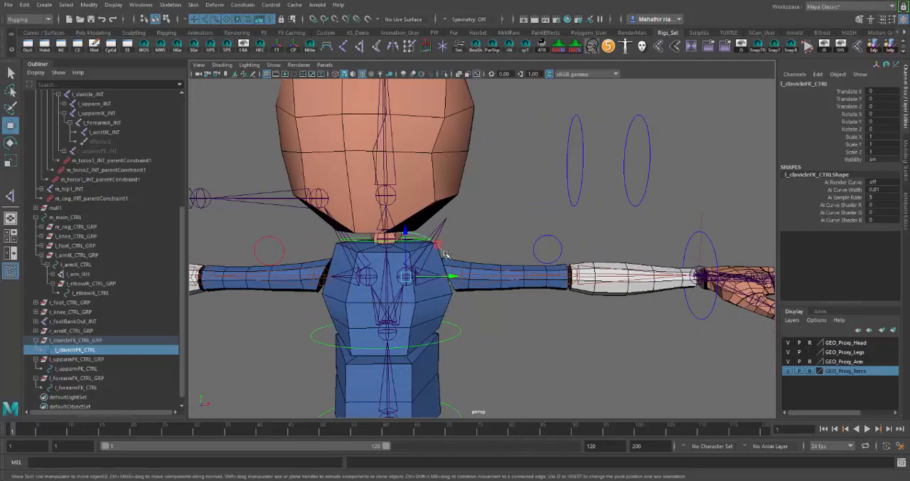
{"action": "key", "text": "r"}
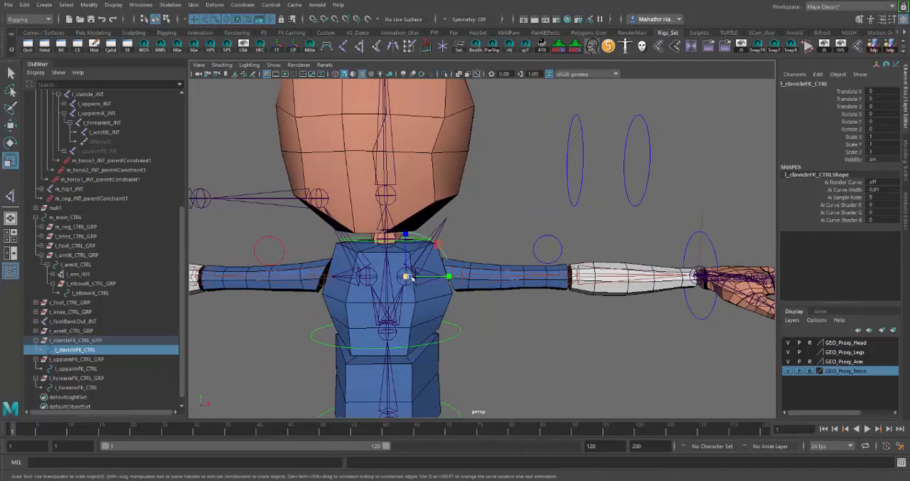
{"action": "left_click_drag", "start_coordinate": [406, 277], "coordinate": [438, 274]}
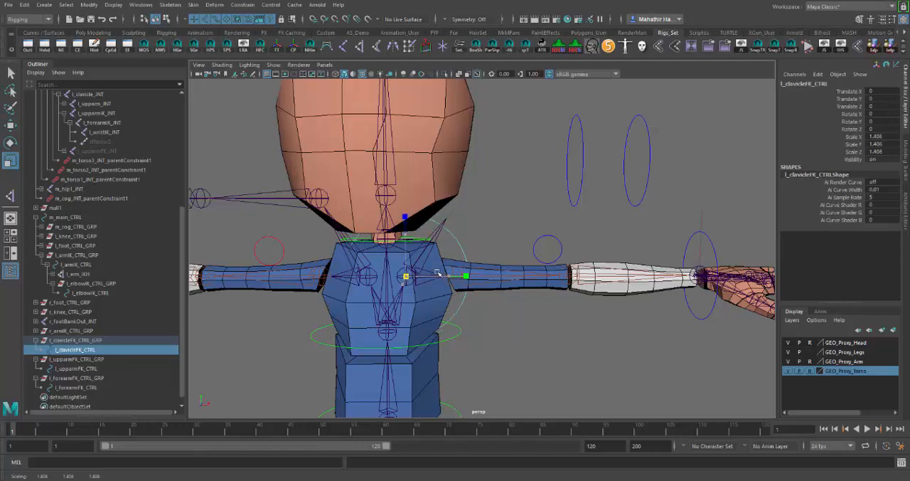
{"action": "left_click_drag", "start_coordinate": [523, 313], "coordinate": [422, 257], "text": "alt"}
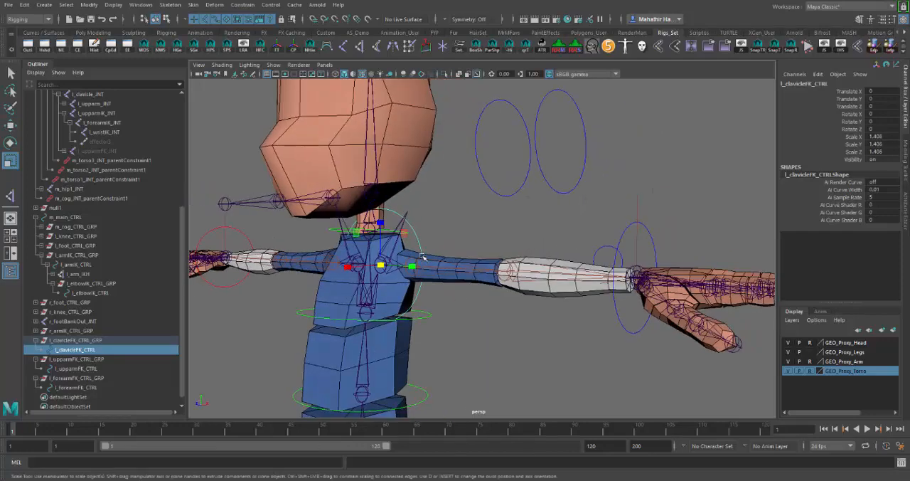
Isolate l_clavicleFK_CTRL in the viewport and select all of its control vertices
{"action": "right_click", "coordinate": [419, 242]}
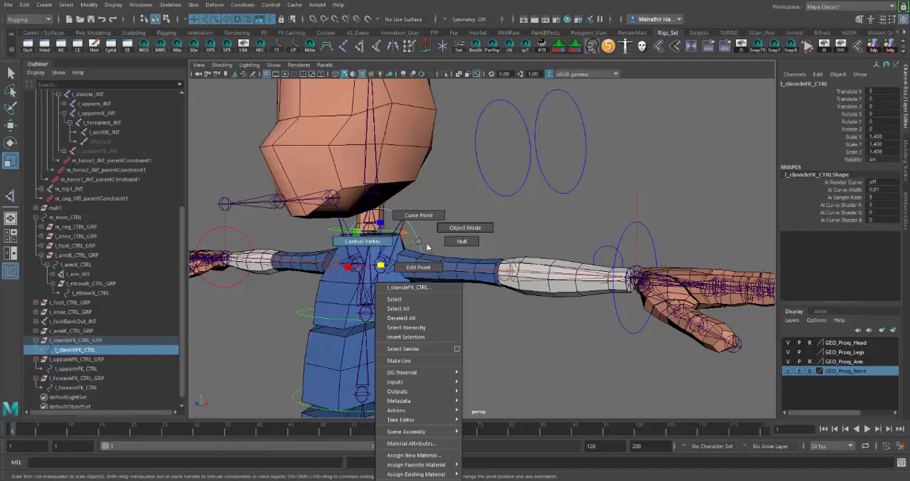
{"action": "left_click", "coordinate": [465, 228]}
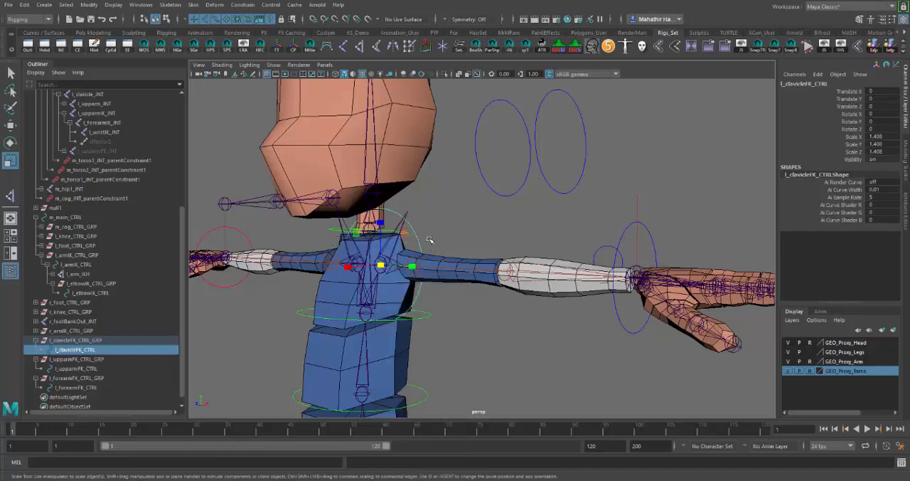
{"action": "left_click", "coordinate": [444, 74]}
{"action": "right_click_drag", "start_coordinate": [421, 246], "coordinate": [371, 251]}
{"action": "left_click_drag", "start_coordinate": [490, 169], "coordinate": [287, 403]}
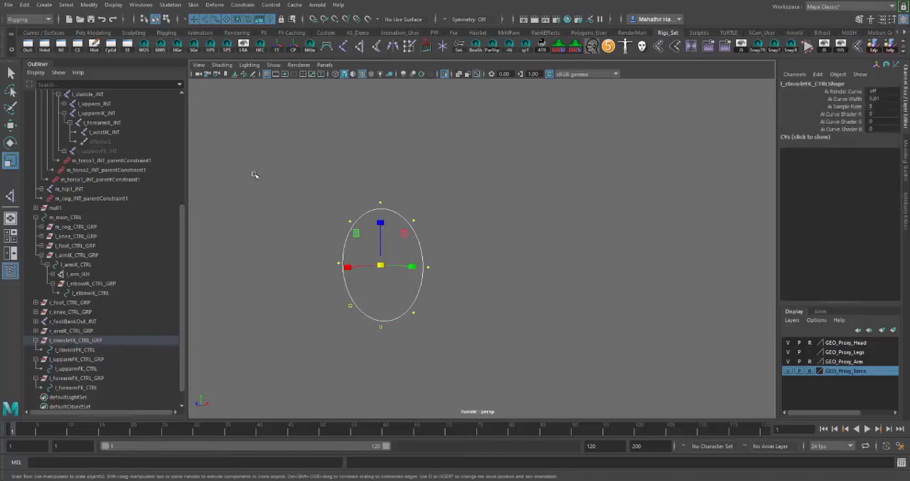
Set the Rotate tool's step snap to Relative with a 90-degree increment
{"action": "double_click", "coordinate": [10, 142]}
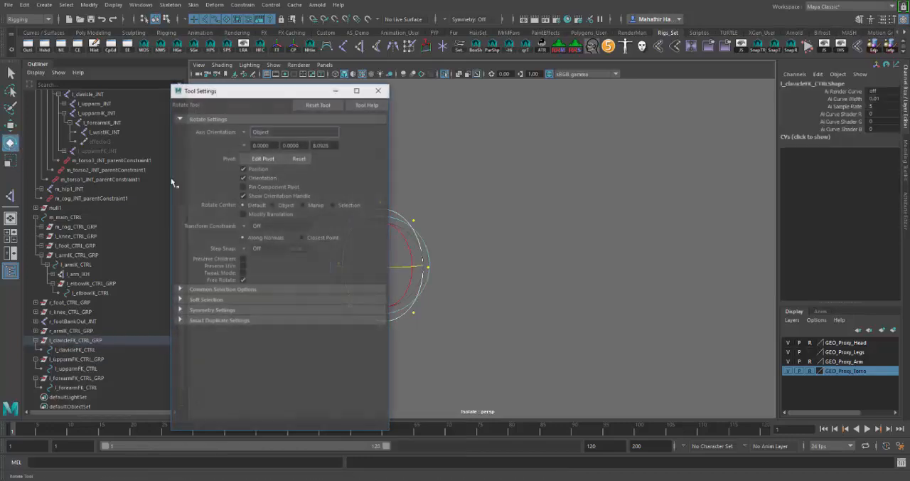
{"action": "left_click", "coordinate": [244, 248]}
{"action": "left_click", "coordinate": [296, 261]}
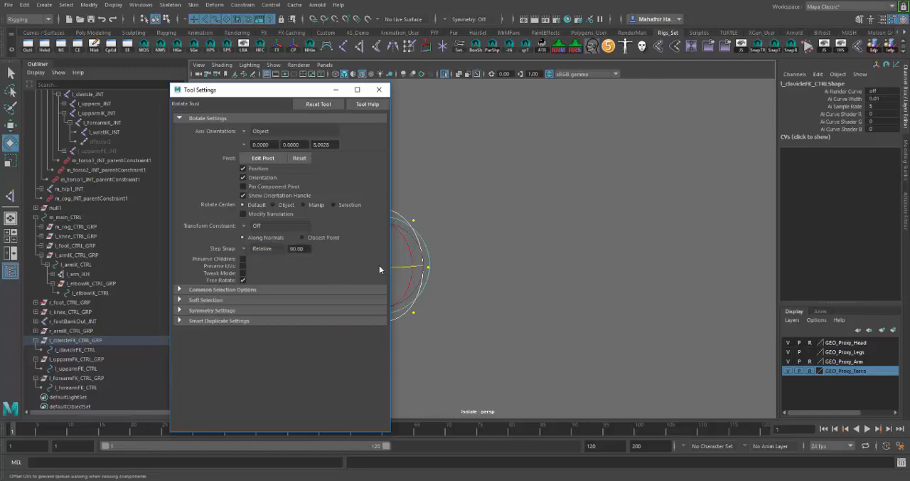
{"action": "left_click", "coordinate": [379, 89]}
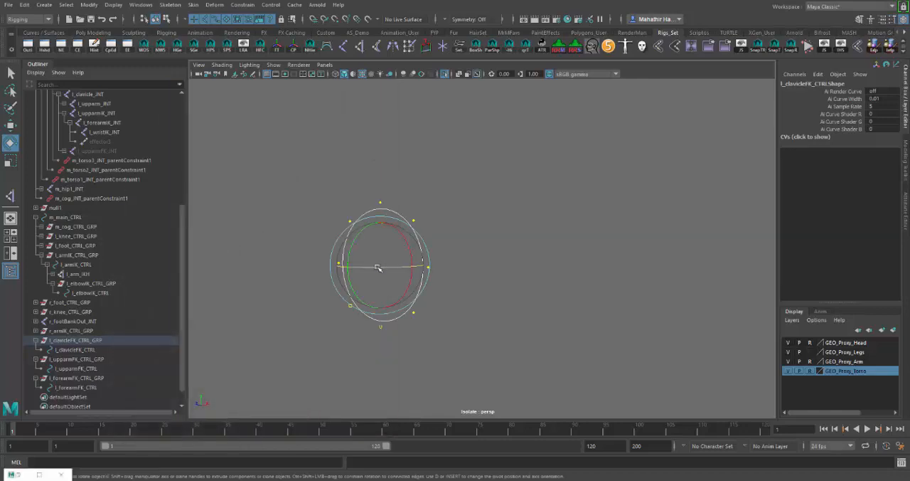
Rotate the clavicle curve's control vertices 90 degrees about the vertical axis, return to object mode and clear the selection
{"action": "left_click_drag", "start_coordinate": [398, 268], "coordinate": [414, 269]}
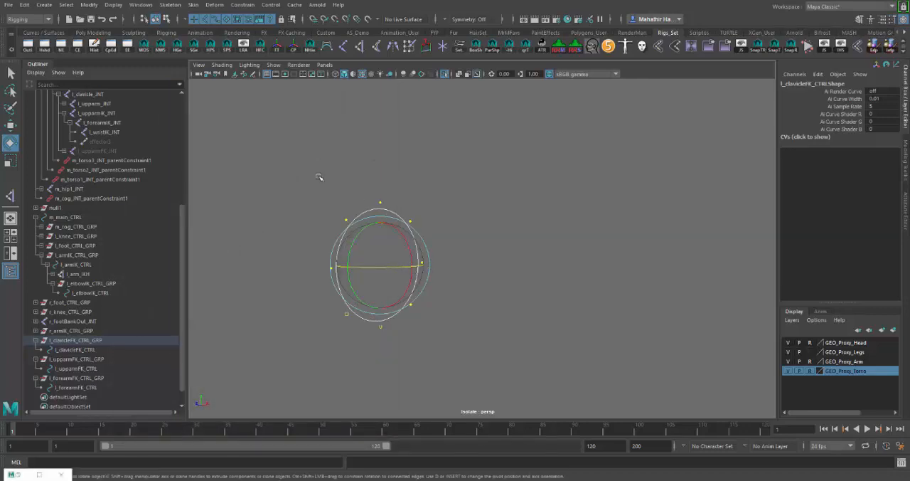
{"action": "mouse_move", "coordinate": [514, 275]}
{"action": "left_mouse_down", "text": "alt"}
{"action": "mouse_move", "coordinate": [587, 278]}
{"action": "mouse_move", "coordinate": [516, 275]}
{"action": "mouse_move", "coordinate": [525, 264]}
{"action": "left_mouse_up", "text": "alt"}
{"action": "left_click", "coordinate": [524, 264]}
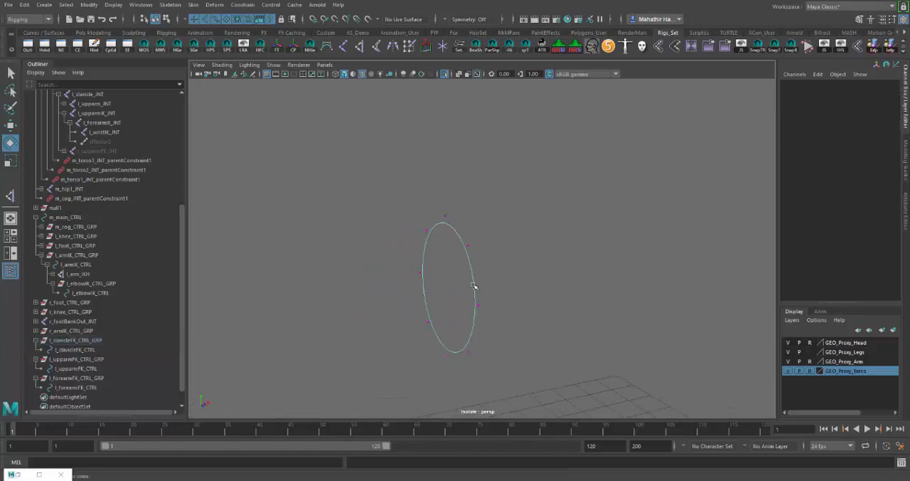
{"action": "right_click_drag", "start_coordinate": [475, 285], "coordinate": [504, 235]}
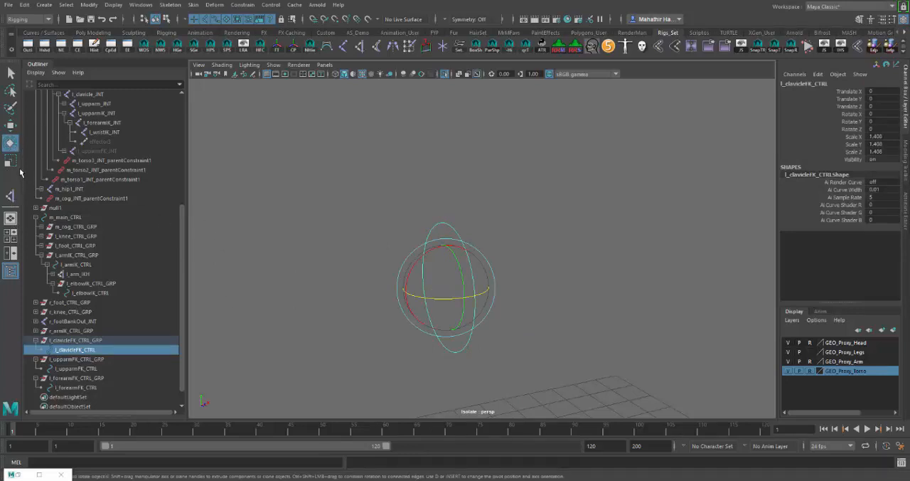
{"action": "left_click", "coordinate": [234, 177]}
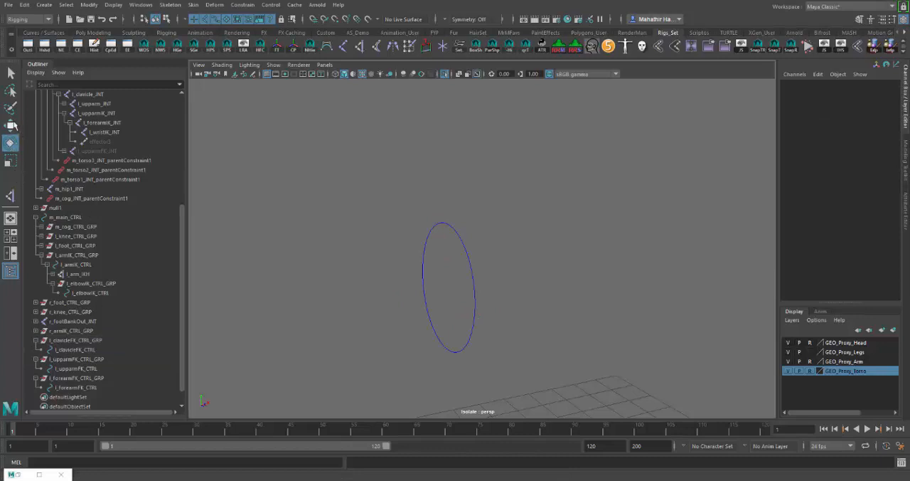
Check the Move tool's settings and keep its step snap set to Off
{"action": "left_click", "coordinate": [10, 127]}
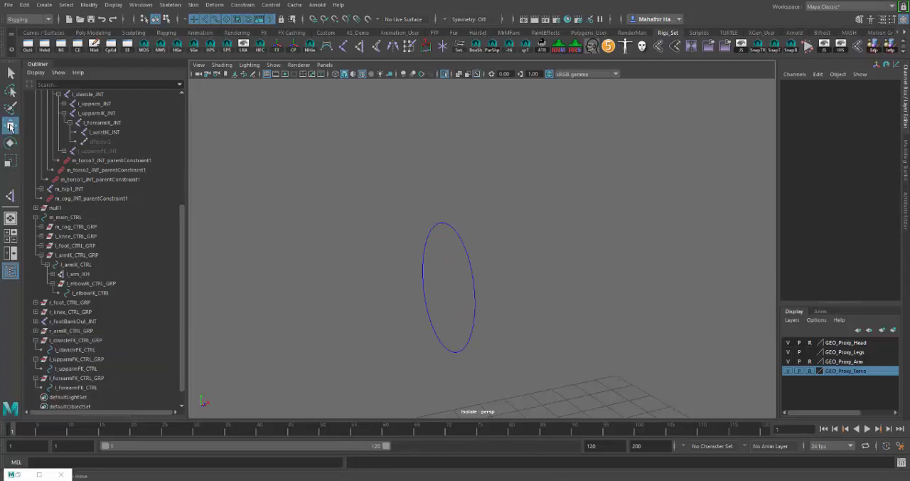
{"action": "left_click", "coordinate": [39, 474]}
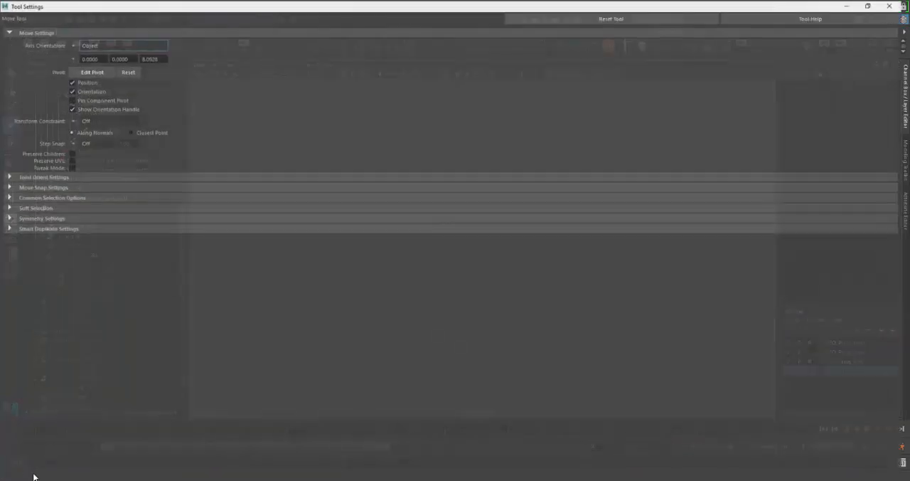
{"action": "left_click", "coordinate": [877, 1]}
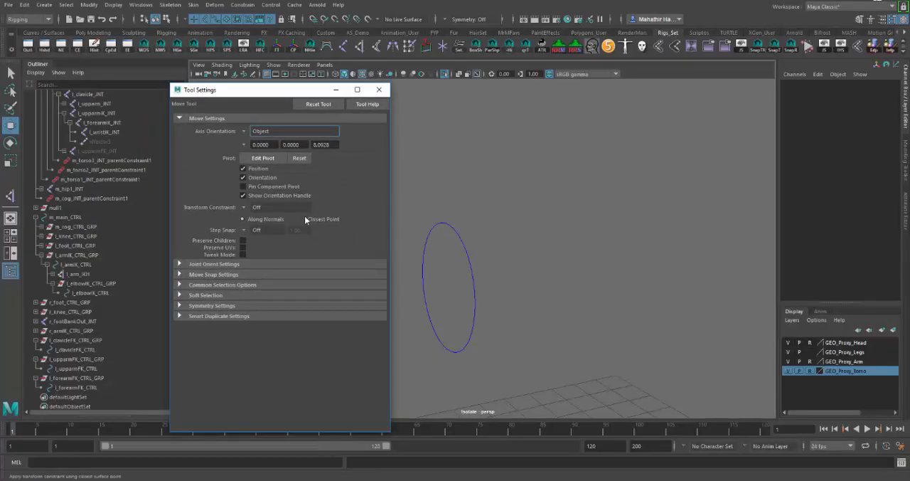
{"action": "left_click", "coordinate": [242, 229]}
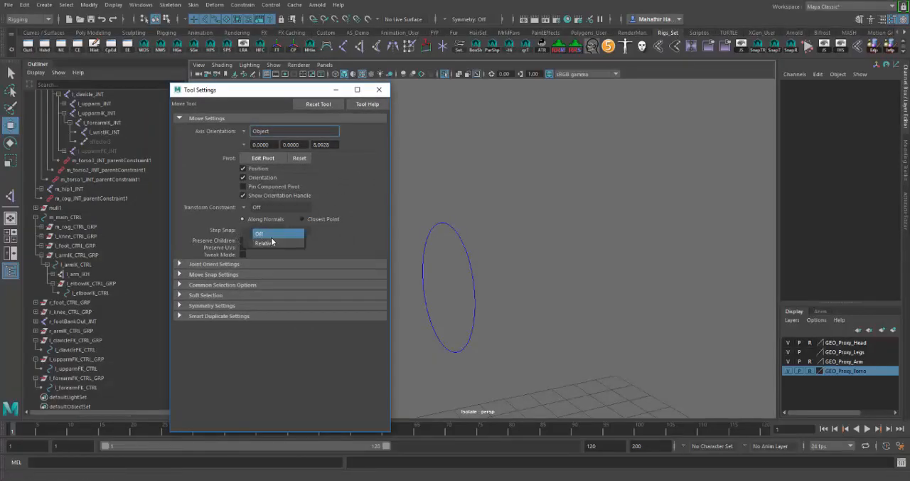
{"action": "left_click", "coordinate": [293, 231]}
{"action": "left_click", "coordinate": [379, 89]}
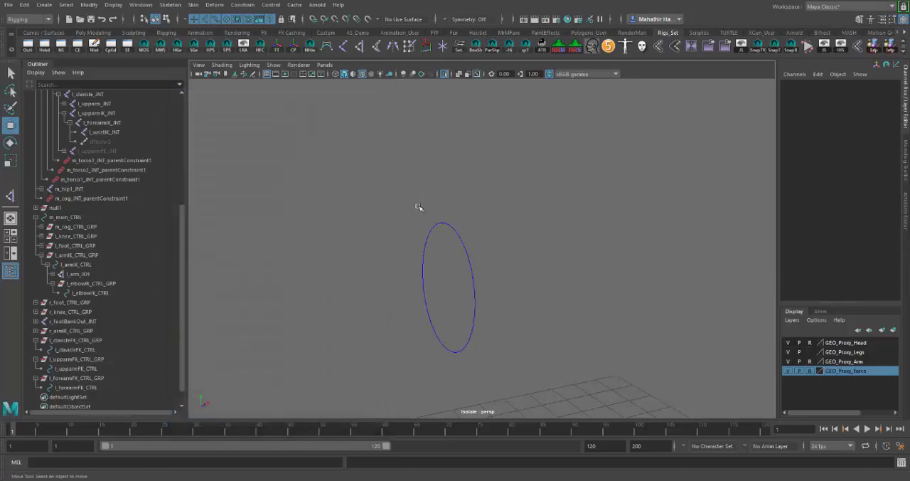
Isolate l_clavicleFK_CTRL, select all of its control vertices and show the whole rig again
{"action": "left_click", "coordinate": [451, 73]}
{"action": "left_click_drag", "start_coordinate": [573, 228], "coordinate": [431, 245], "text": "alt"}
{"action": "left_click", "coordinate": [420, 245]}
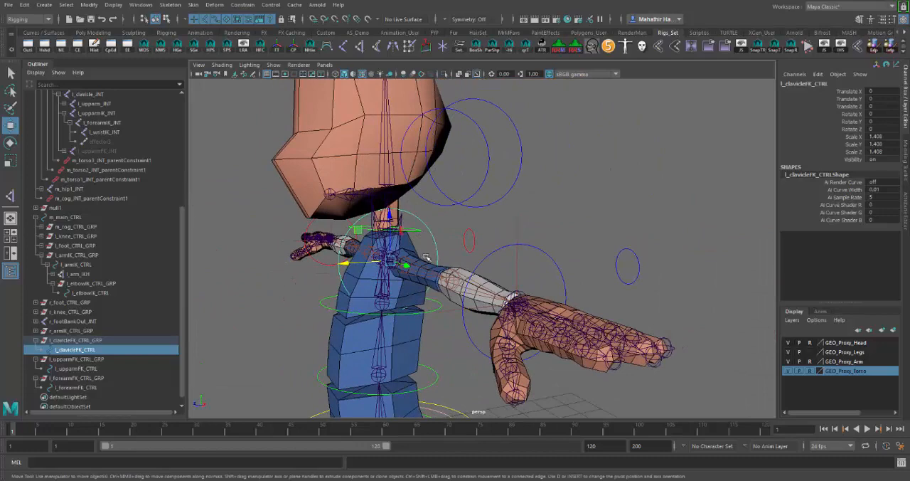
{"action": "left_click", "coordinate": [445, 74]}
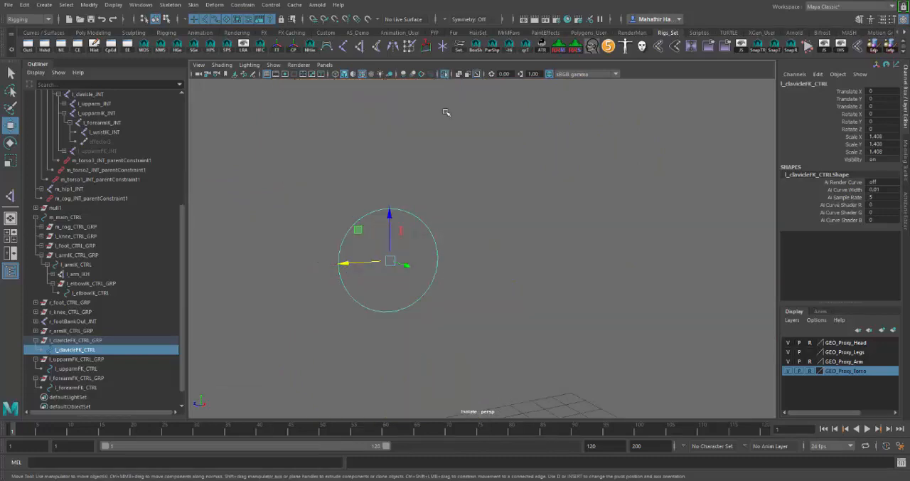
{"action": "right_click_drag", "start_coordinate": [436, 247], "coordinate": [377, 248]}
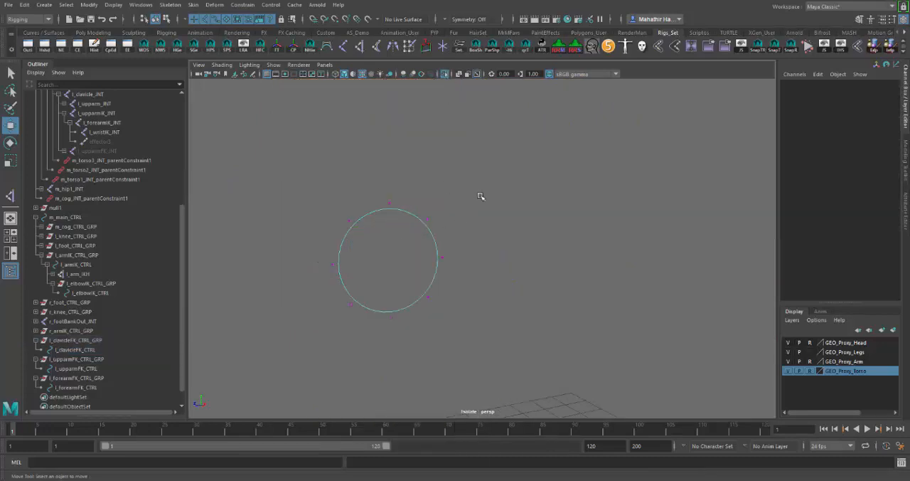
{"action": "left_click_drag", "start_coordinate": [487, 182], "coordinate": [313, 338]}
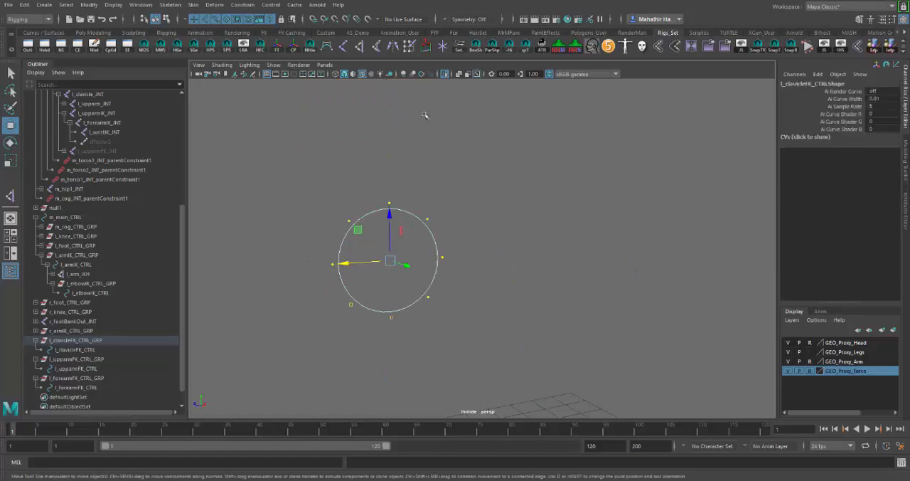
{"action": "left_click", "coordinate": [444, 74]}
Move the clavicle curve's control vertices out in front of the chest and scale them down to roughly half size
{"action": "left_click_drag", "start_coordinate": [351, 272], "coordinate": [271, 278]}
{"action": "key", "text": "r"}
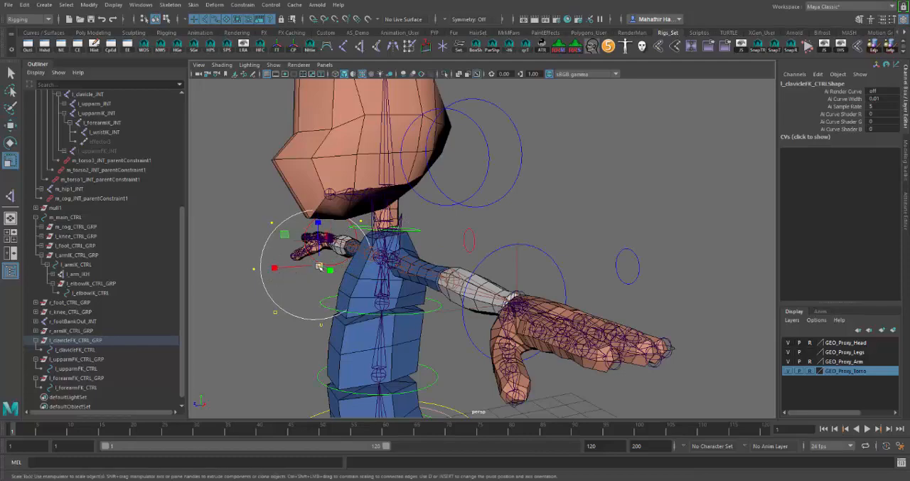
{"action": "middle_click_drag", "start_coordinate": [276, 278], "coordinate": [263, 296]}
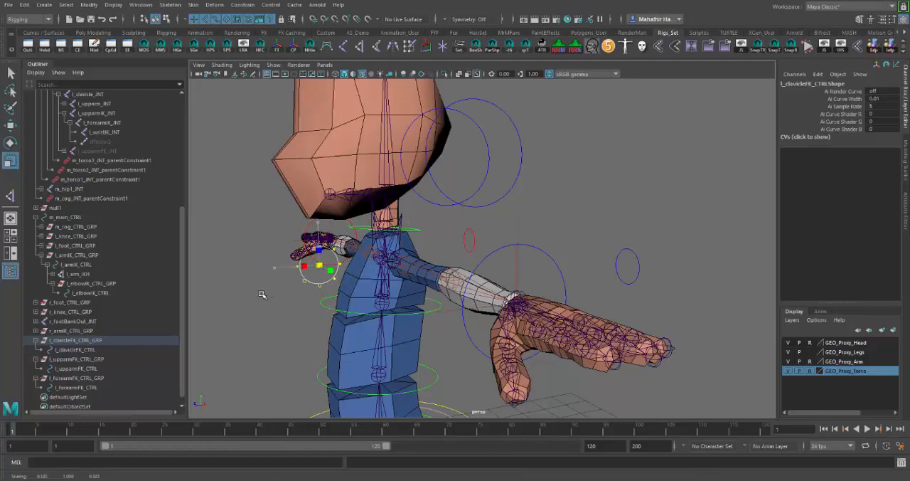
{"action": "left_click_drag", "start_coordinate": [271, 301], "coordinate": [432, 301], "text": "alt"}
Move the clavicle curve's control vertices back against the front of the chest near the left clavicle joint, undoing the last adjustment
{"action": "key", "text": "w"}
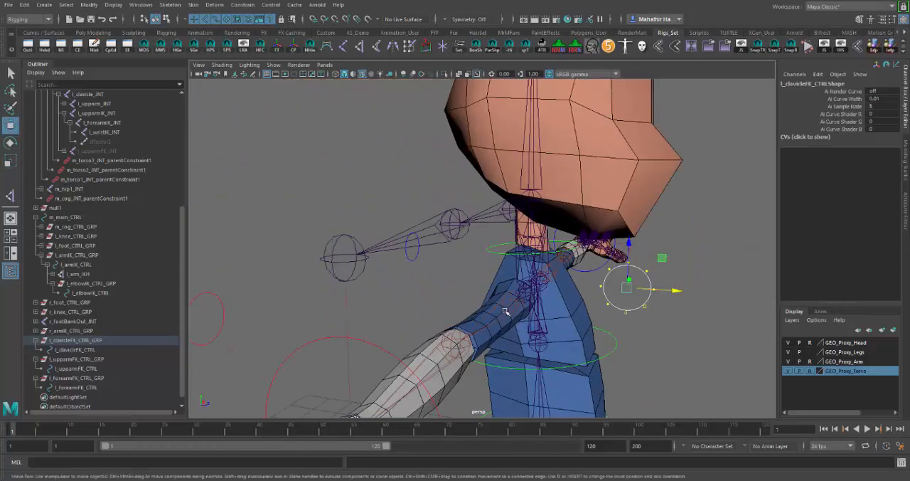
{"action": "left_click_drag", "start_coordinate": [678, 293], "coordinate": [553, 308]}
{"action": "left_click_drag", "start_coordinate": [355, 235], "coordinate": [483, 273], "text": "alt"}
{"action": "left_click", "coordinate": [468, 270]}
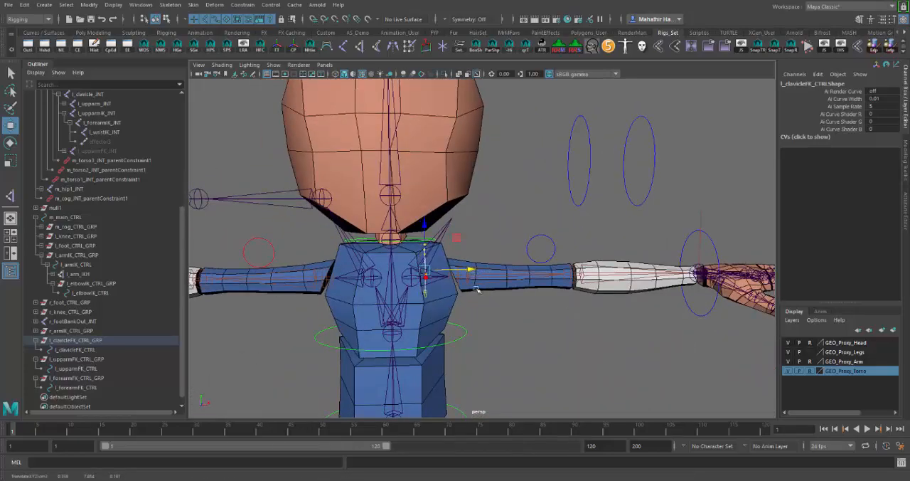
{"action": "left_click_drag", "start_coordinate": [491, 313], "coordinate": [337, 278], "text": "alt"}
{"action": "key", "text": "ctrl+z"}
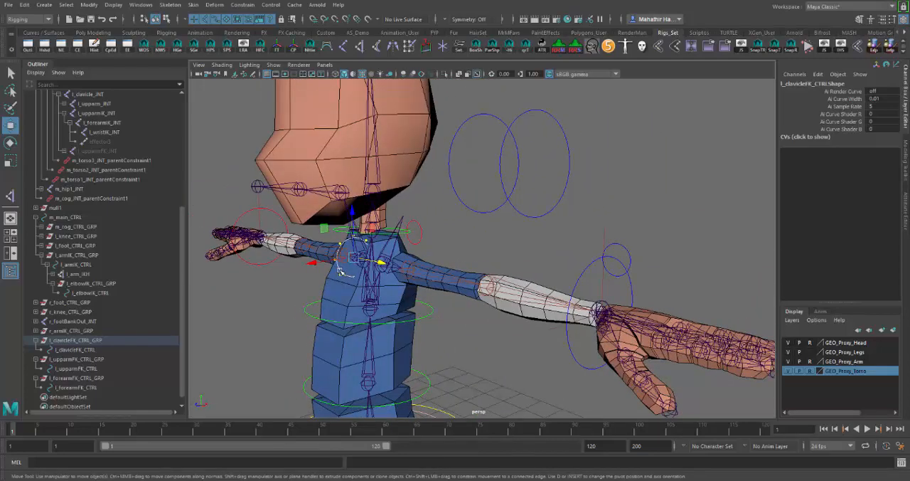
{"action": "right_click_drag", "start_coordinate": [339, 246], "coordinate": [360, 262]}
{"action": "left_click", "coordinate": [381, 233]}
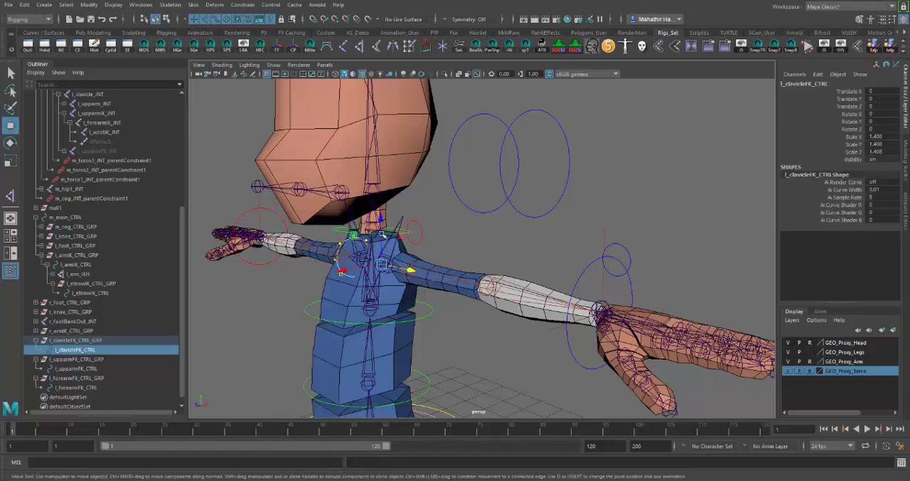
{"action": "left_click", "coordinate": [337, 274]}
{"action": "left_click", "coordinate": [349, 274]}
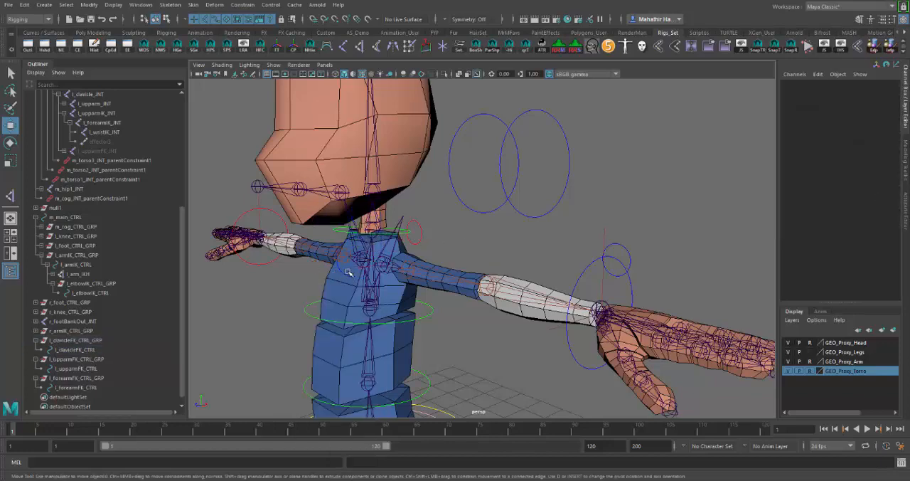
{"action": "left_click_drag", "start_coordinate": [459, 343], "coordinate": [496, 340], "text": "alt"}
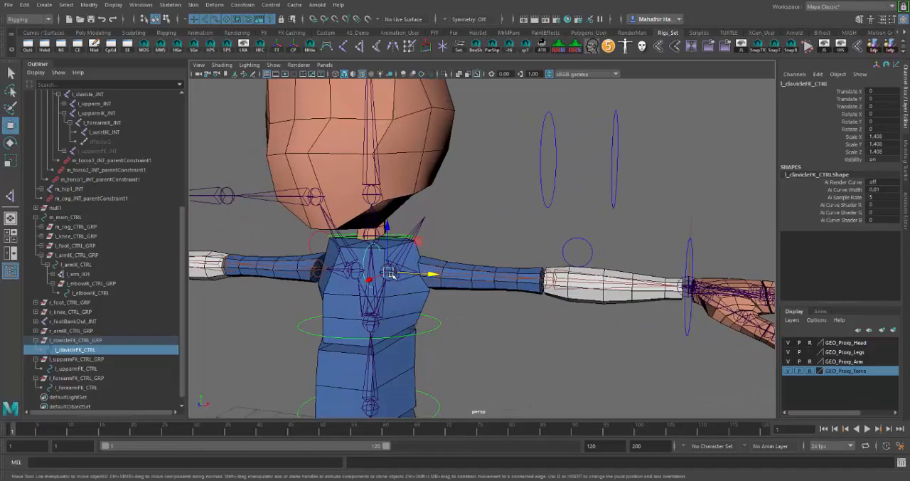
{"action": "left_click_drag", "start_coordinate": [455, 313], "coordinate": [591, 332], "text": "alt"}
{"action": "left_click", "coordinate": [515, 325]}
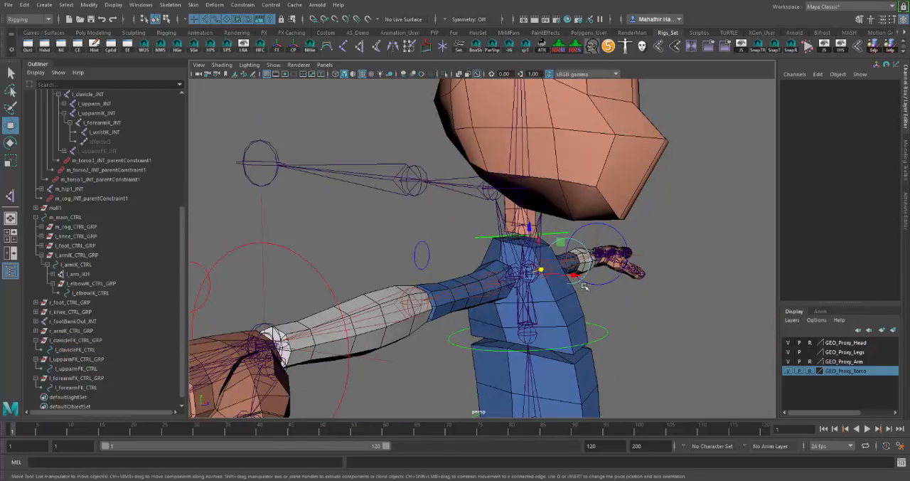
{"action": "left_click", "coordinate": [582, 285]}
{"action": "left_click_drag", "start_coordinate": [582, 284], "coordinate": [451, 306], "text": "alt"}
{"action": "scroll", "coordinate": [397, 297], "scroll_direction": "up", "scroll_amount": 2}
{"action": "left_click_drag", "start_coordinate": [397, 297], "coordinate": [351, 266], "text": "alt"}
Try to select the clavicle curve's control vertices with the whole rig displayed
{"action": "right_click", "coordinate": [376, 261]}
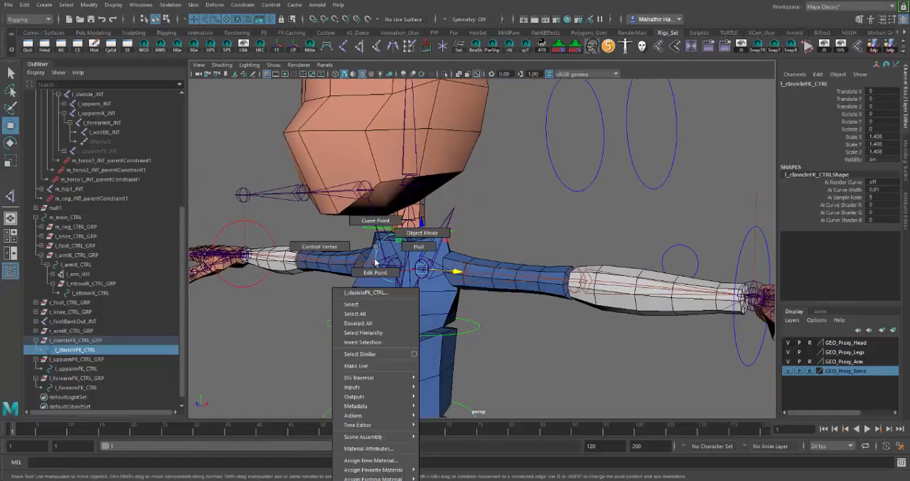
{"action": "left_click", "coordinate": [318, 257]}
{"action": "left_click_drag", "start_coordinate": [391, 270], "coordinate": [380, 264], "text": "alt"}
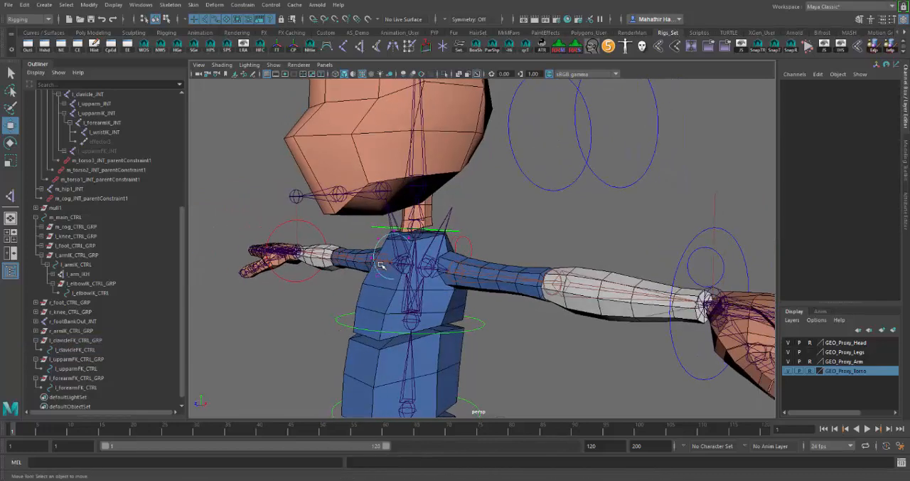
{"action": "right_click_drag", "start_coordinate": [381, 241], "coordinate": [419, 229]}
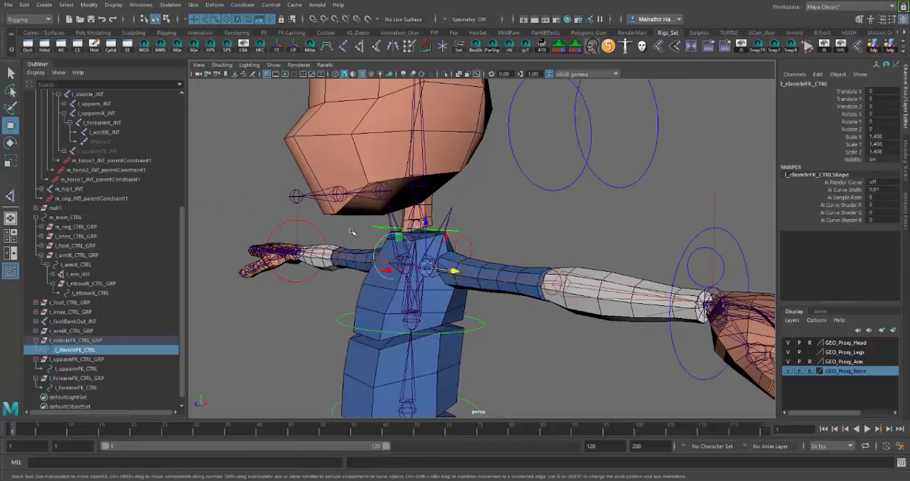
{"action": "left_click", "coordinate": [361, 236]}
Show only the clavicle FK curve, select all its control vertices and bring the rest of the rig back into view
{"action": "left_click", "coordinate": [397, 236]}
{"action": "left_click", "coordinate": [445, 74]}
{"action": "right_click_drag", "start_coordinate": [382, 238], "coordinate": [348, 216]}
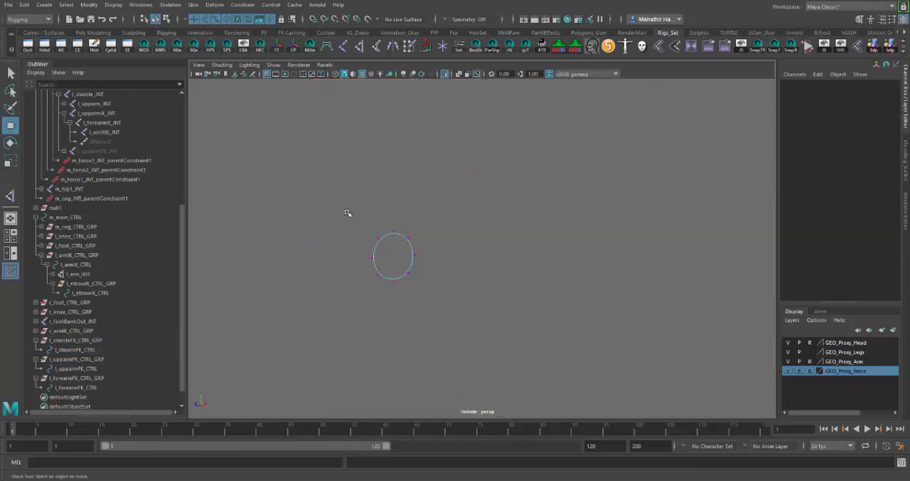
{"action": "left_click_drag", "start_coordinate": [347, 213], "coordinate": [458, 319]}
{"action": "left_click", "coordinate": [446, 76]}
In the side view, move the clavicle curve's control vertices up and back so they centre on the base of the neck
{"action": "left_click_drag", "start_coordinate": [515, 290], "coordinate": [448, 316], "text": "alt"}
{"action": "key", "text": "space"}
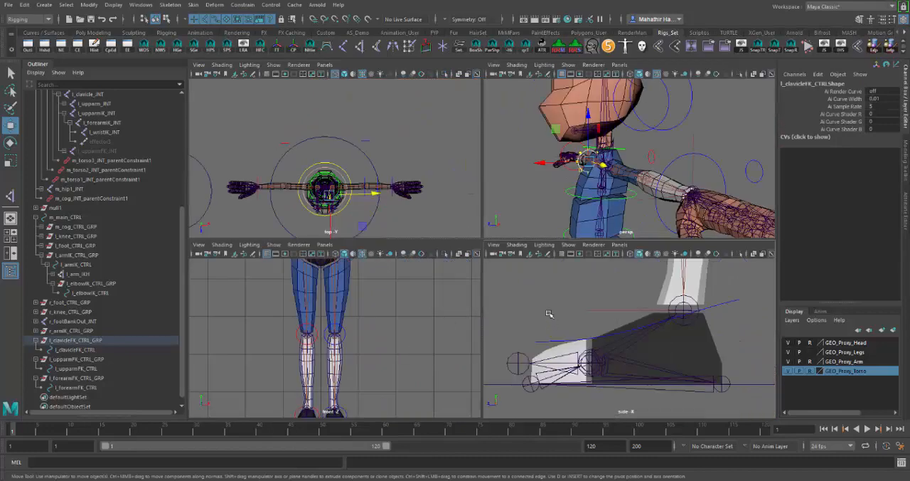
{"action": "key", "text": "space"}
{"action": "key", "text": "f"}
{"action": "scroll", "coordinate": [534, 273], "scroll_direction": "down", "scroll_amount": 10}
{"action": "scroll", "coordinate": [527, 276], "scroll_direction": "up", "scroll_amount": 5}
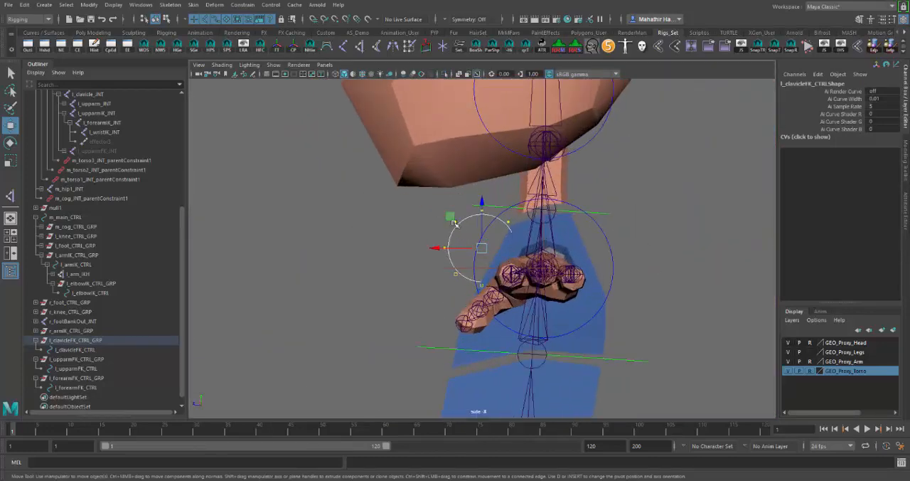
{"action": "left_click_drag", "start_coordinate": [453, 222], "coordinate": [511, 185]}
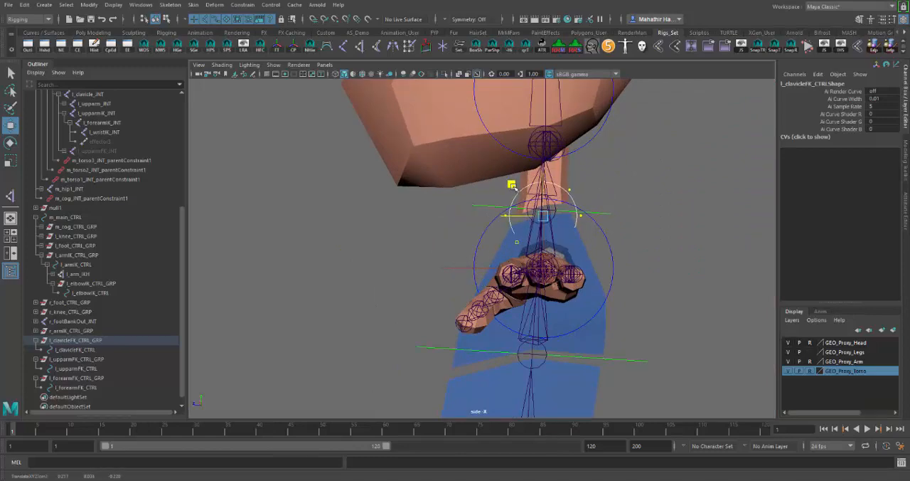
Scale the clavicle curve's control vertices up slightly and nudge them a little downward
{"action": "key", "text": "r"}
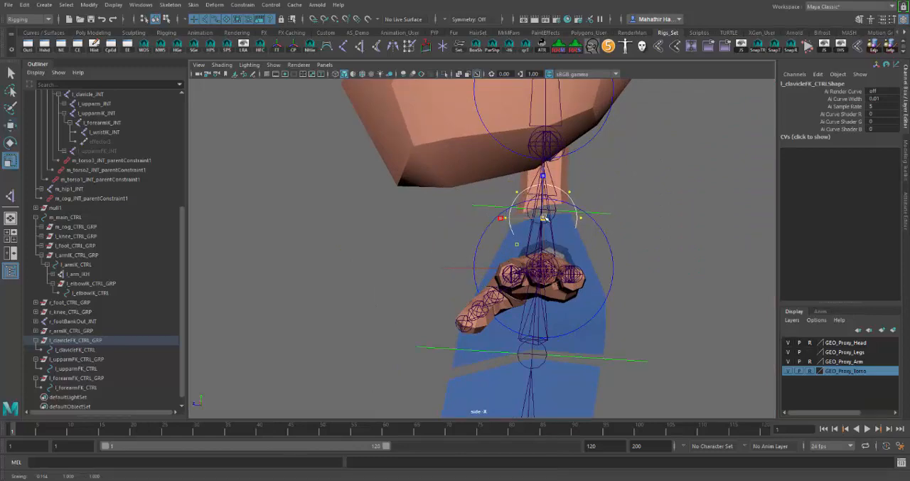
{"action": "left_click_drag", "start_coordinate": [544, 218], "coordinate": [560, 220]}
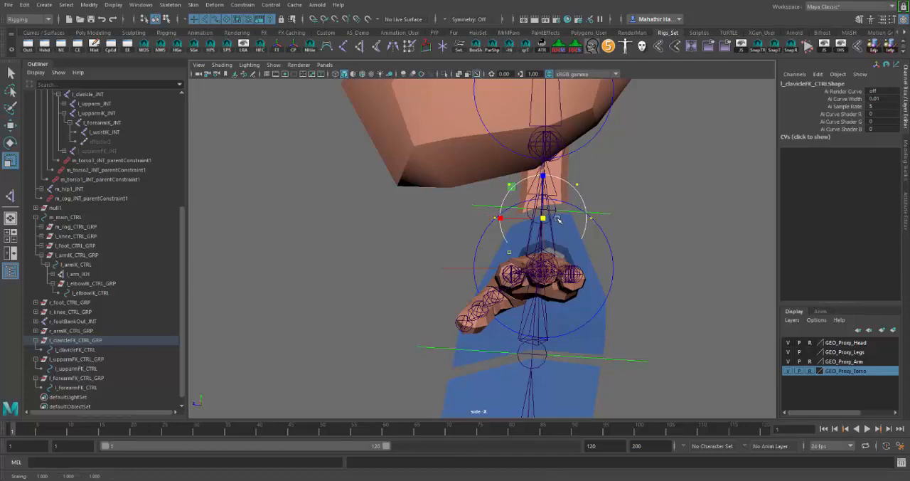
{"action": "key", "text": "w"}
{"action": "left_click_drag", "start_coordinate": [546, 175], "coordinate": [547, 182]}
In the perspective view, move the clavicle curve's control vertices outward toward the left shoulder and return to object mode
{"action": "key", "text": "space"}
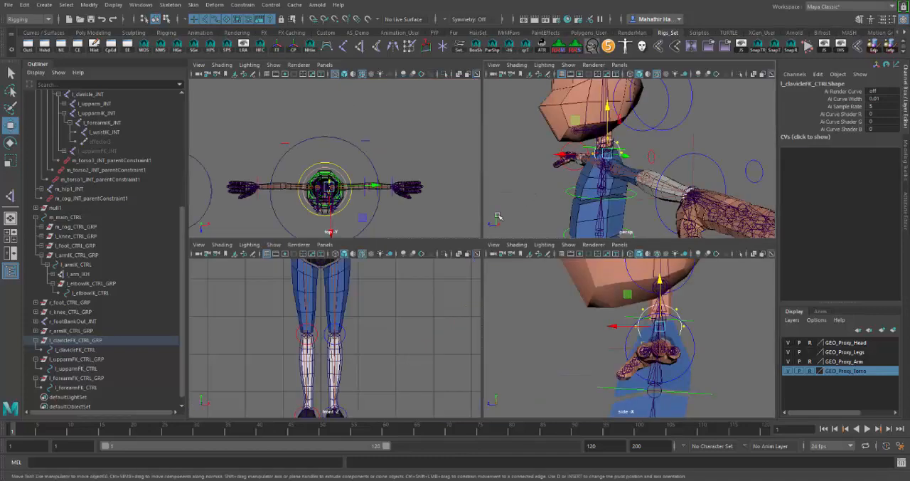
{"action": "key", "text": "space"}
{"action": "left_click_drag", "start_coordinate": [538, 229], "coordinate": [574, 232], "text": "alt"}
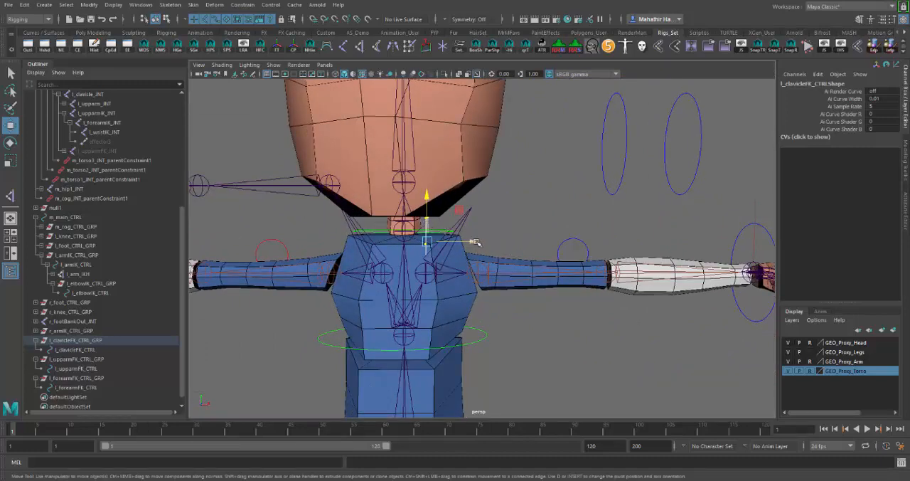
{"action": "left_click_drag", "start_coordinate": [475, 243], "coordinate": [490, 243]}
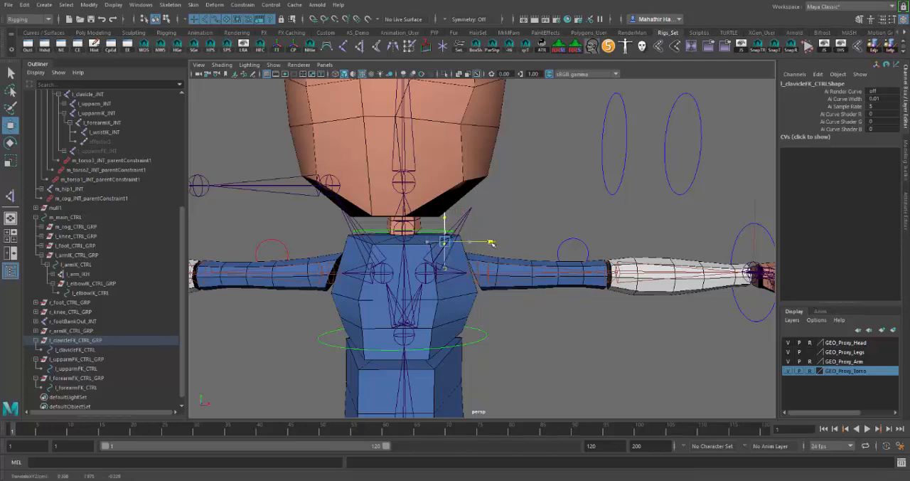
{"action": "left_click", "coordinate": [446, 223]}
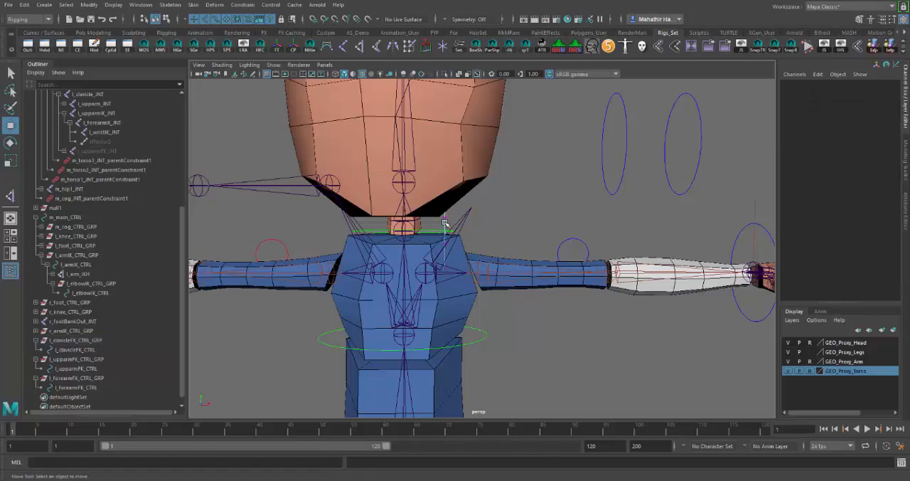
{"action": "right_click_drag", "start_coordinate": [446, 224], "coordinate": [474, 212]}
{"action": "left_click_drag", "start_coordinate": [530, 232], "coordinate": [486, 249], "text": "alt"}
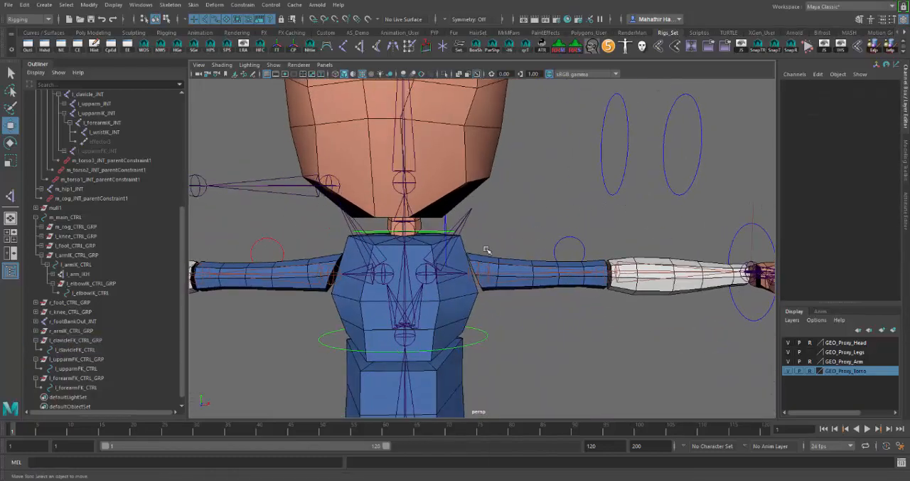
Test the rotation of l_clavicleFK_CTRL, undo it and clear the selection
{"action": "left_click", "coordinate": [447, 223]}
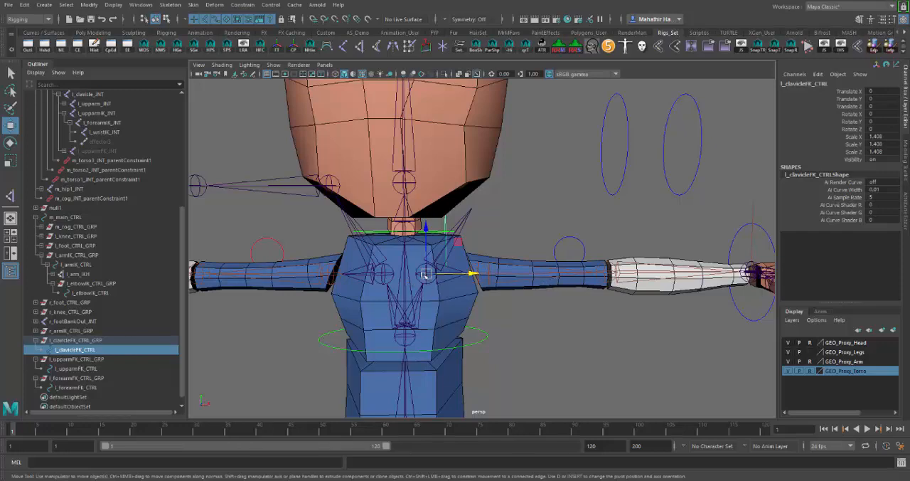
{"action": "key", "text": "e"}
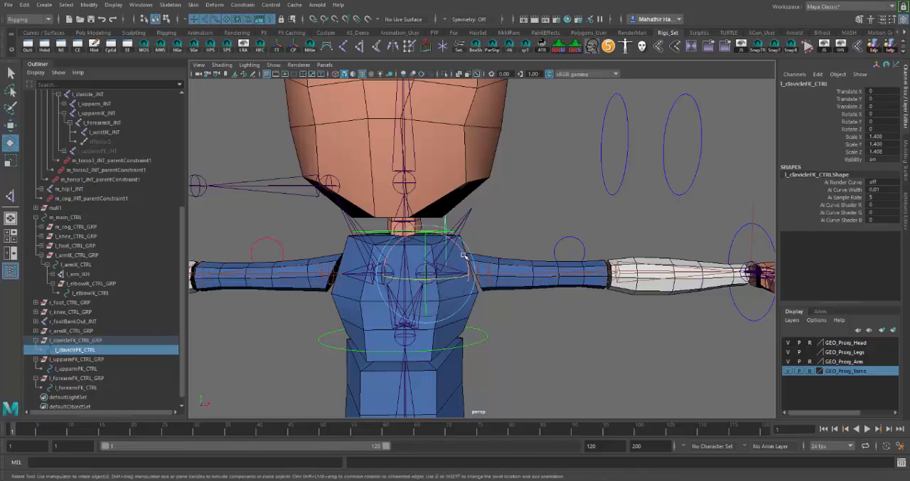
{"action": "key", "text": "ctrl+z"}
{"action": "left_click", "coordinate": [502, 239]}
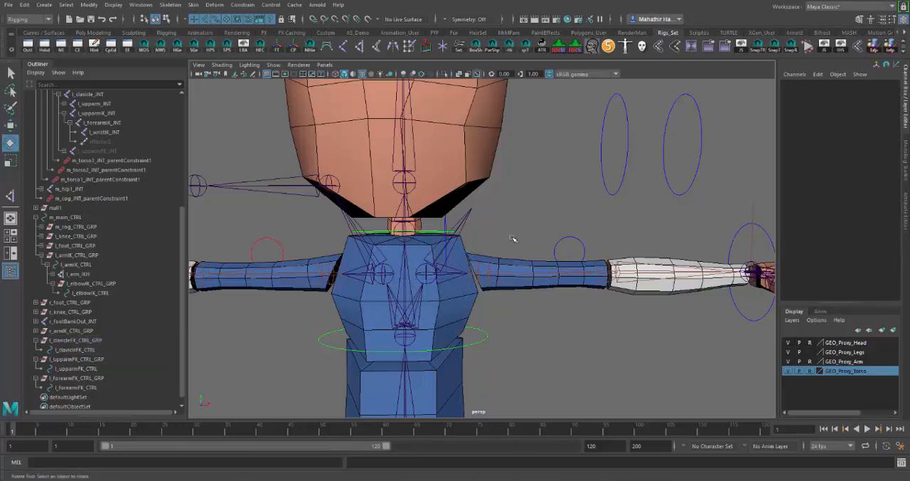
Freeze the scale values of l_clavicleFK_CTRL and clear the selection
{"action": "left_click_drag", "start_coordinate": [510, 244], "coordinate": [490, 235], "text": "alt"}
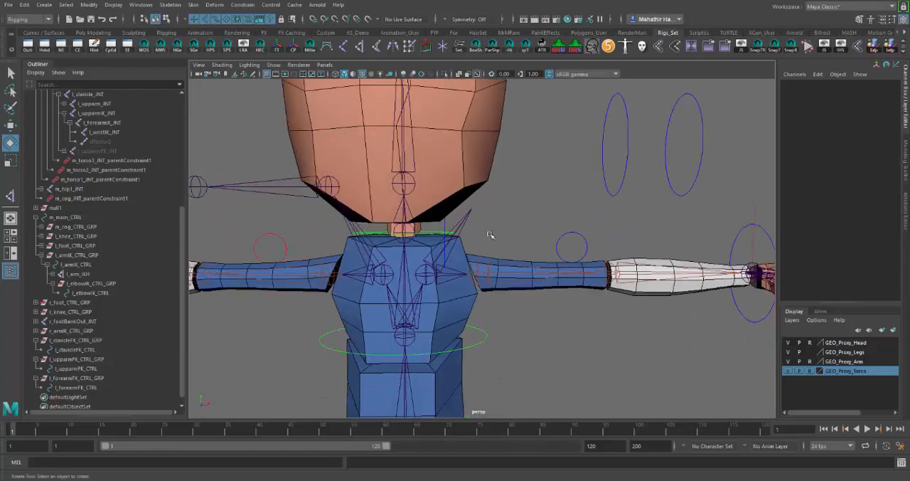
{"action": "left_click", "coordinate": [445, 226]}
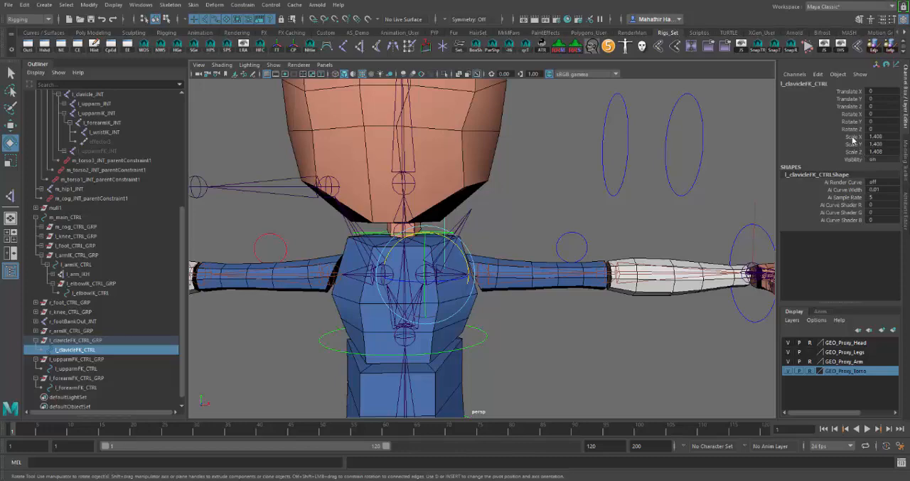
{"action": "left_click_drag", "start_coordinate": [853, 140], "coordinate": [853, 151]}
{"action": "right_click", "coordinate": [854, 152]}
{"action": "mouse_move", "coordinate": [833, 318]}
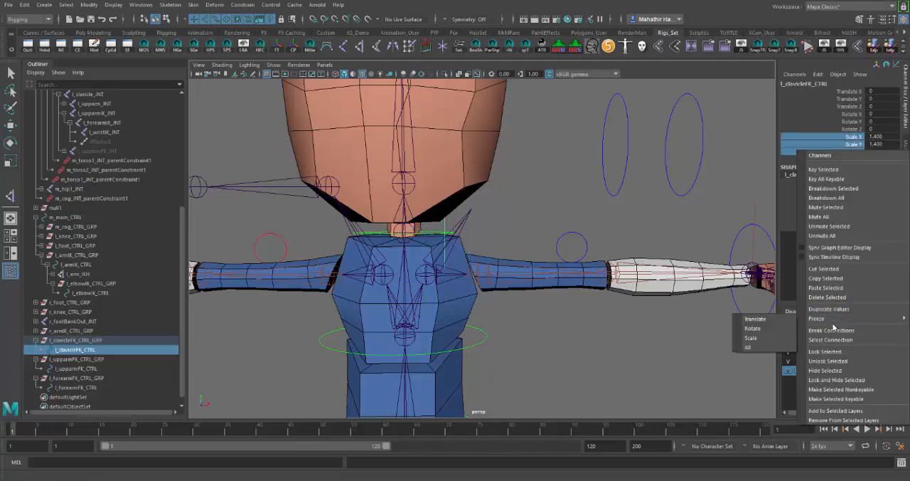
{"action": "left_click", "coordinate": [752, 338]}
{"action": "left_click", "coordinate": [508, 221]}
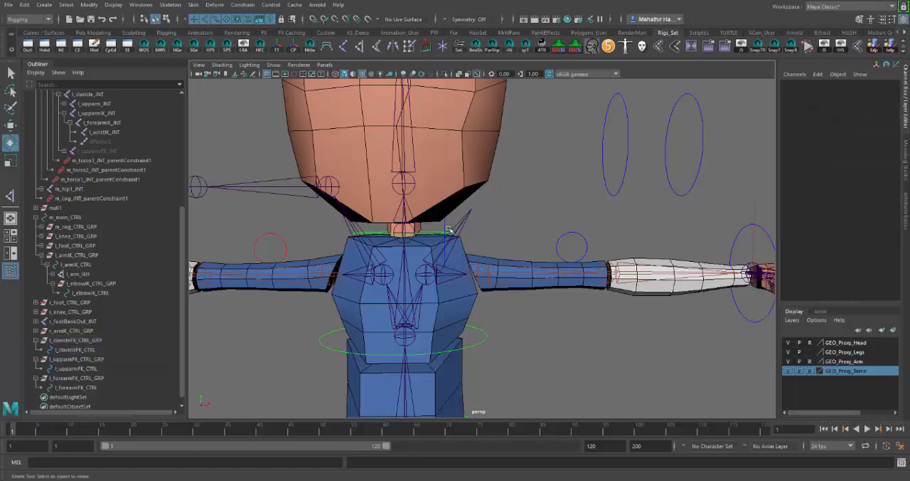
Duplicate l_clavicleFK_CTRL and move the copy across to the character's right upper arm, about -1.17 in Translate Y
{"action": "left_click", "coordinate": [446, 223]}
{"action": "key", "text": "e"}
{"action": "middle_click_drag", "start_coordinate": [550, 243], "coordinate": [559, 258], "text": "alt"}
{"action": "key", "text": "w"}
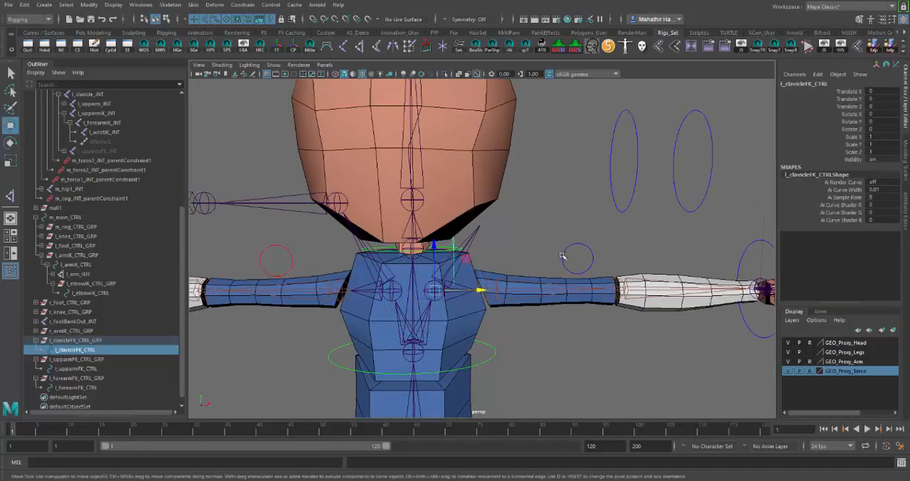
{"action": "left_click_drag", "start_coordinate": [549, 252], "coordinate": [543, 247], "text": "alt"}
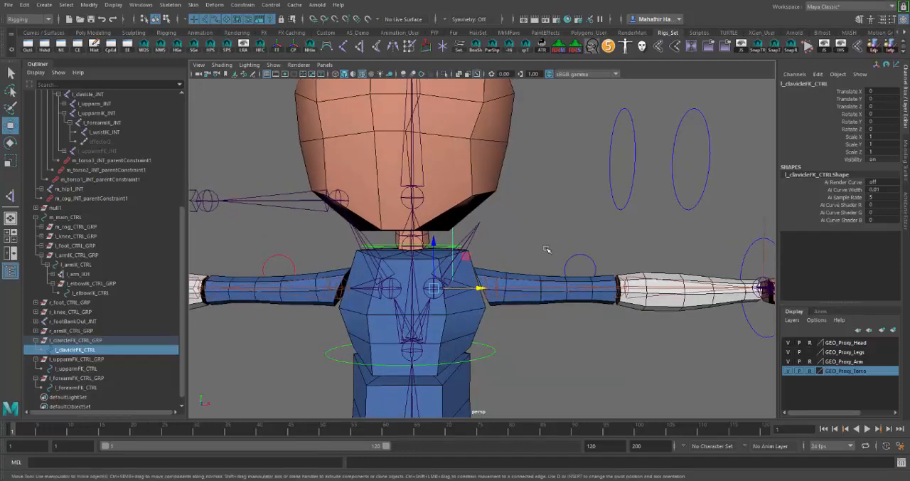
{"action": "key", "text": "ctrl+d"}
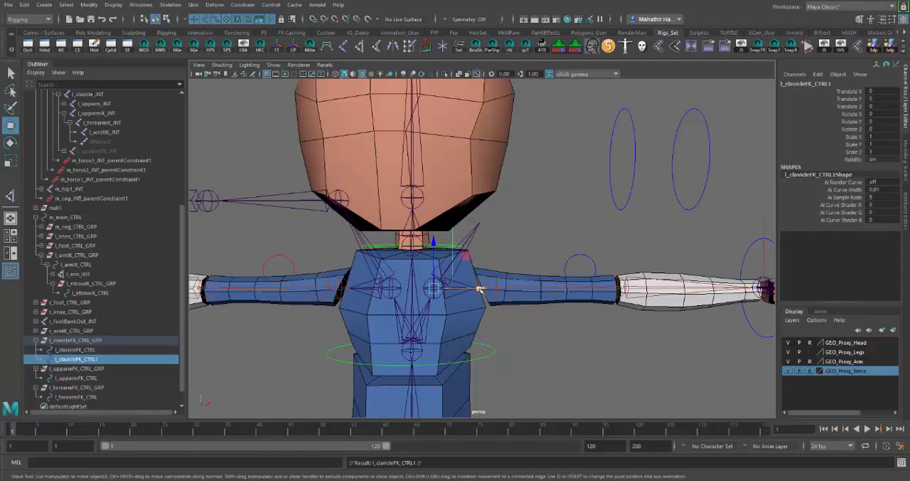
{"action": "left_click_drag", "start_coordinate": [482, 289], "coordinate": [445, 293]}
{"action": "left_click_drag", "start_coordinate": [446, 295], "coordinate": [356, 290], "text": "alt"}
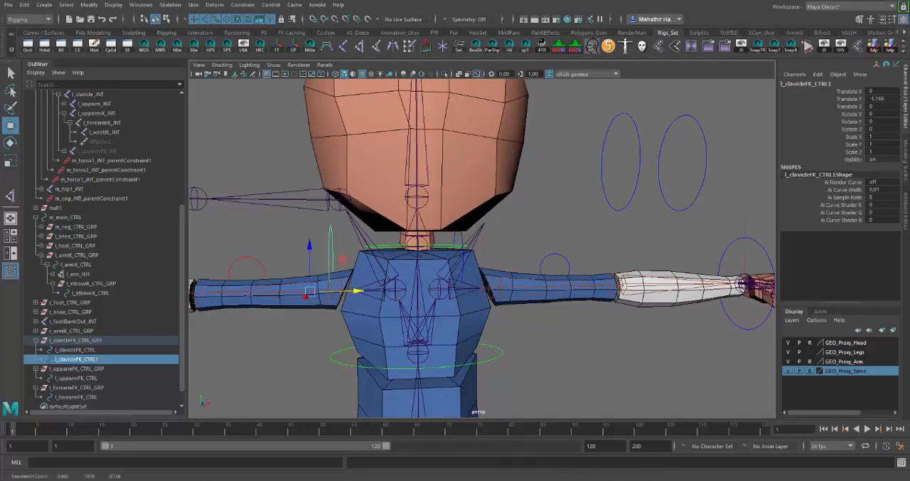
Try mirroring the duplicated clavicle control with a Scale X of -1, and undo it
{"action": "double_click", "coordinate": [872, 136]}
{"action": "key", "text": "Return"}
{"action": "left_click_drag", "start_coordinate": [539, 200], "coordinate": [545, 200], "text": "alt"}
{"action": "key", "text": "ctrl+z"}
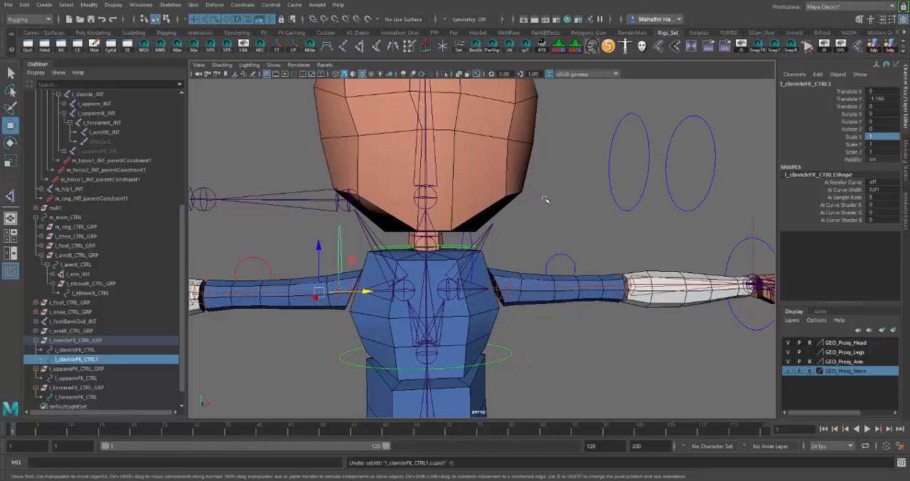
Mirror the duplicated clavicle control with a Scale Y of -1 and freeze its scale values
{"action": "double_click", "coordinate": [880, 145]}
{"action": "type", "text": "-1"}
{"action": "key", "text": "Return"}
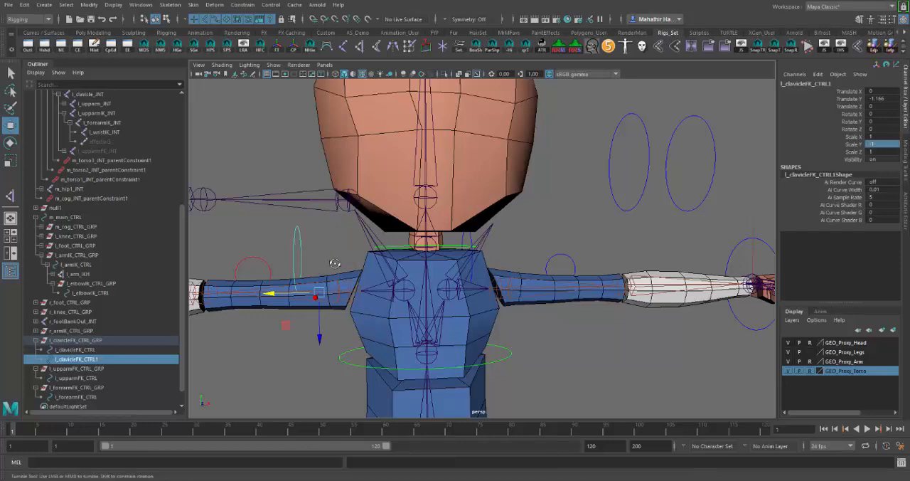
{"action": "left_click_drag", "start_coordinate": [336, 285], "coordinate": [332, 262], "text": "alt"}
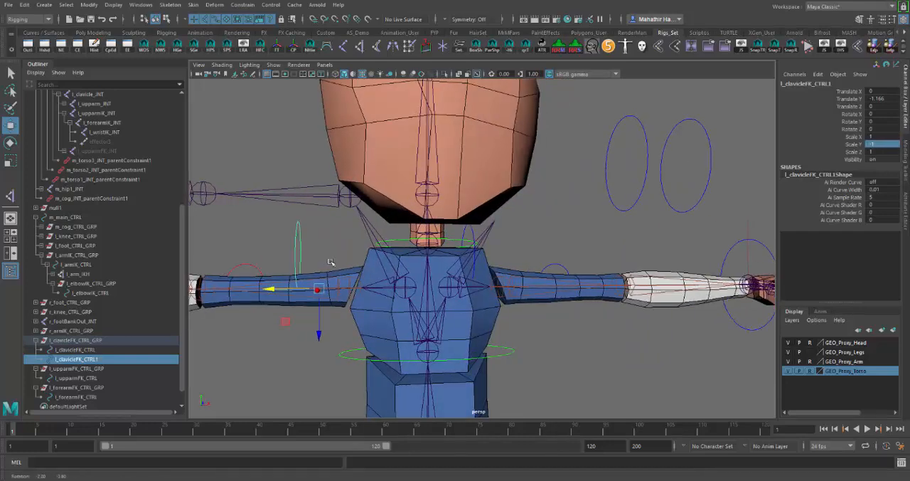
{"action": "left_click_drag", "start_coordinate": [857, 137], "coordinate": [853, 154]}
{"action": "right_click", "coordinate": [853, 155]}
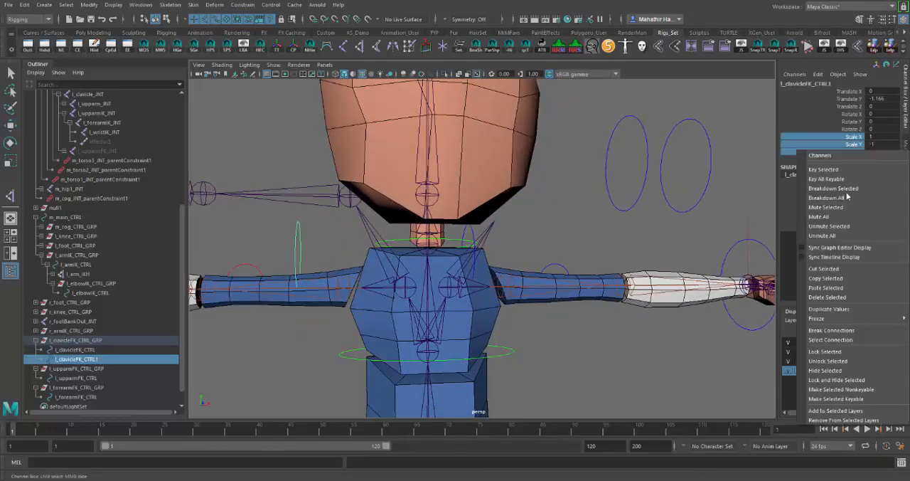
{"action": "mouse_move", "coordinate": [826, 318]}
{"action": "left_click", "coordinate": [759, 337]}
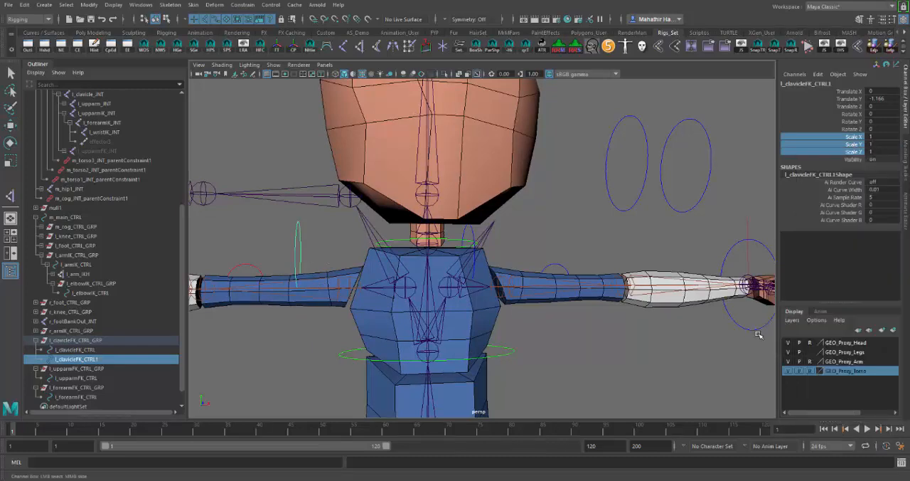
Move the duplicated clavicle control inward to the character's right clavicle joint, at about -0.43 in Translate Y
{"action": "left_click", "coordinate": [329, 274]}
{"action": "left_click", "coordinate": [297, 239]}
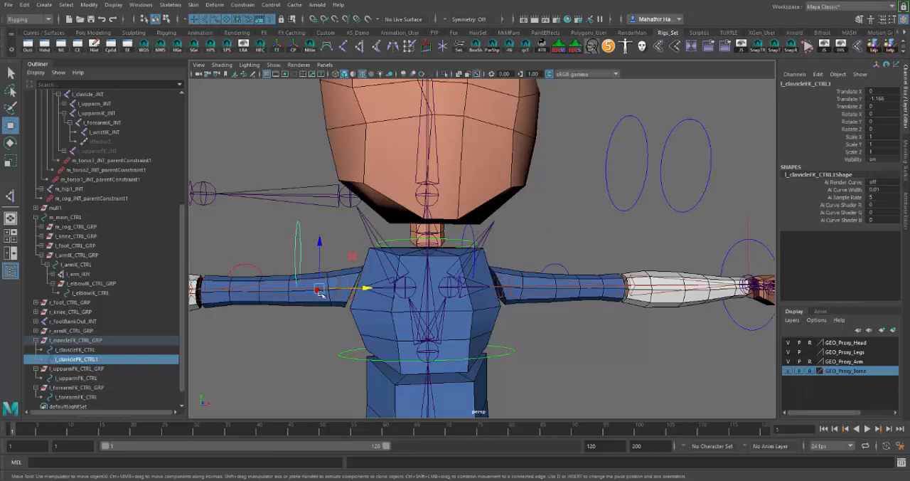
{"action": "left_click_drag", "start_coordinate": [365, 287], "coordinate": [448, 297]}
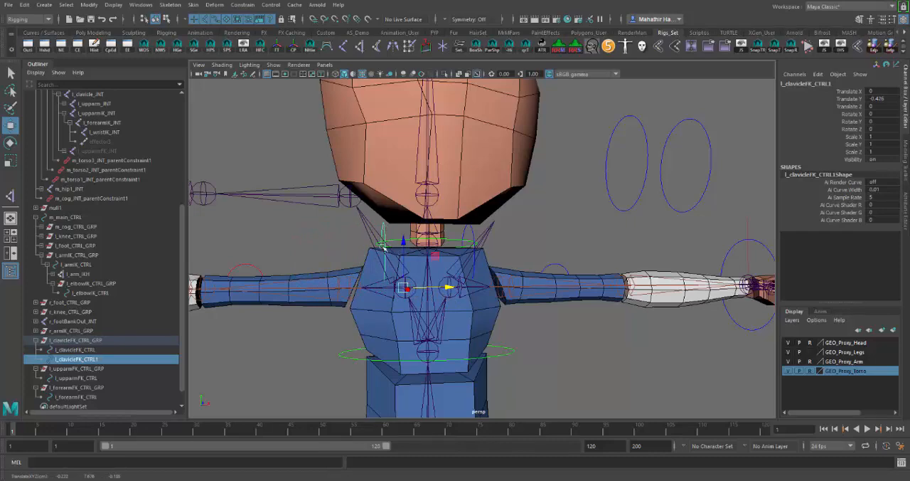
{"action": "mouse_move", "coordinate": [538, 291]}
{"action": "left_mouse_down", "text": "alt"}
{"action": "mouse_move", "coordinate": [508, 289]}
{"action": "mouse_move", "coordinate": [522, 291]}
{"action": "left_mouse_up", "text": "alt"}
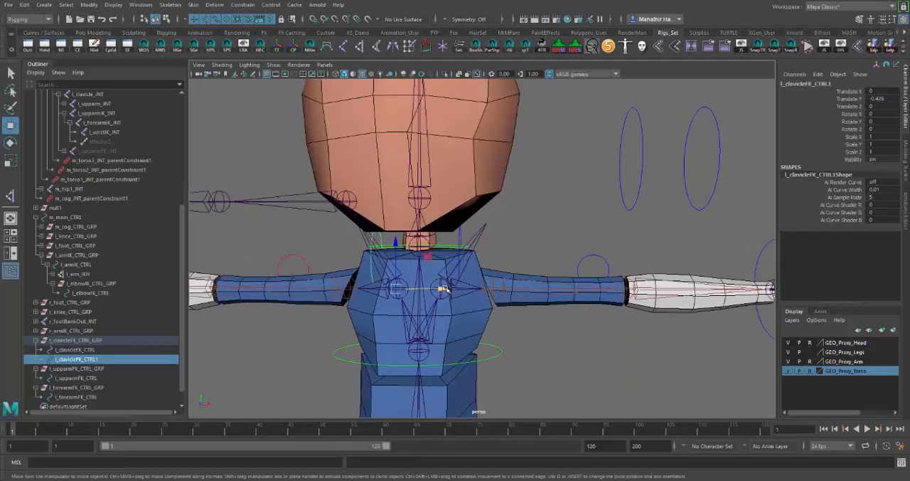
Undo the last move of the duplicated clavicle control and delete the duplicate
{"action": "key", "text": "ctrl+z"}
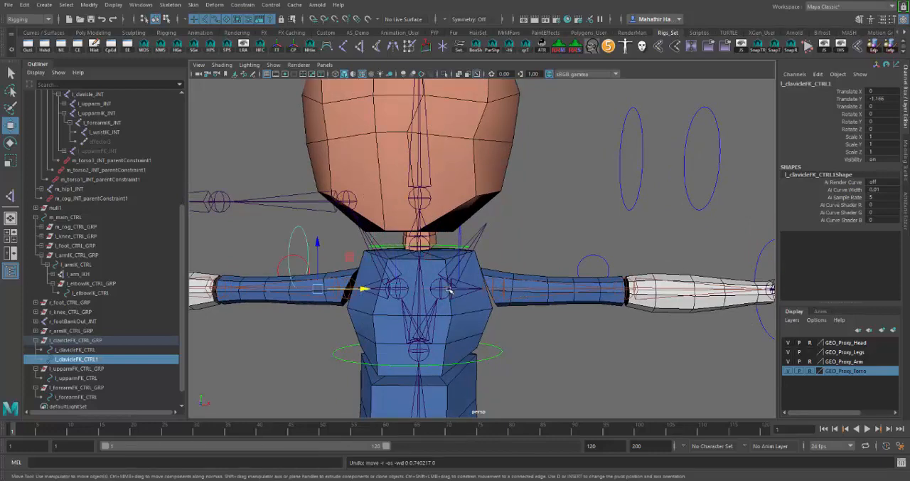
{"action": "key", "text": "ctrl+z"}
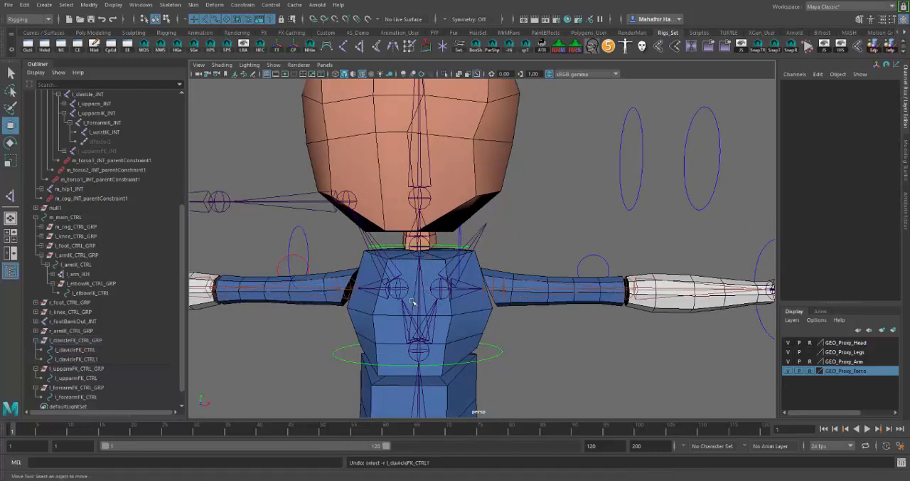
{"action": "left_click", "coordinate": [303, 232]}
{"action": "key", "text": "Delete"}
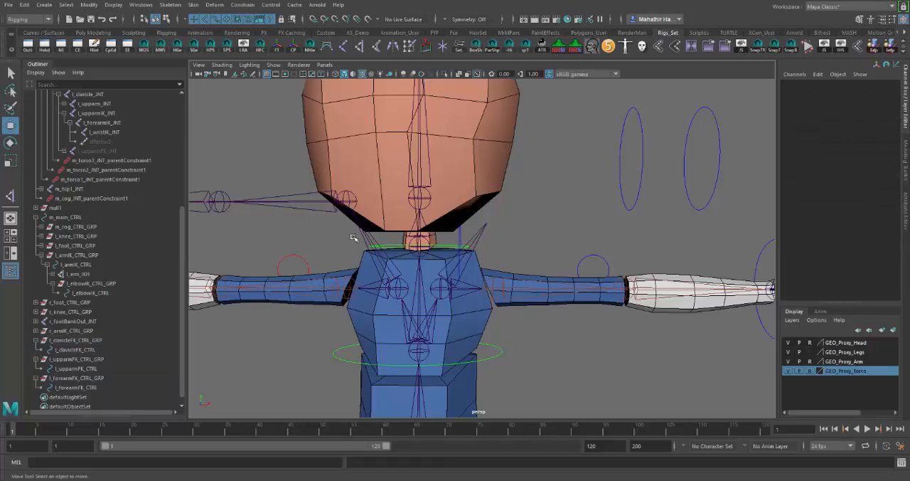
Duplicate l_clavicleFK_CTRL_GRP and move the copy to the character's right side, at about -1.07 in Translate X
{"action": "left_click", "coordinate": [468, 243]}
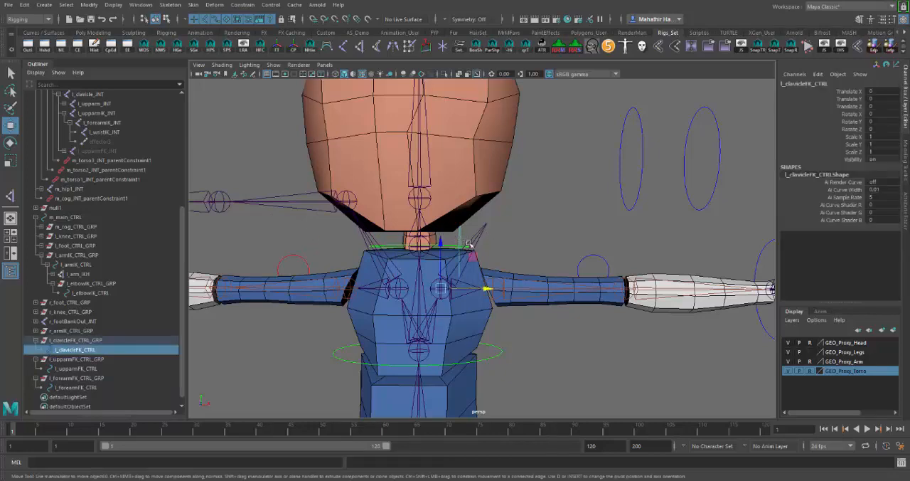
{"action": "left_click", "coordinate": [116, 344]}
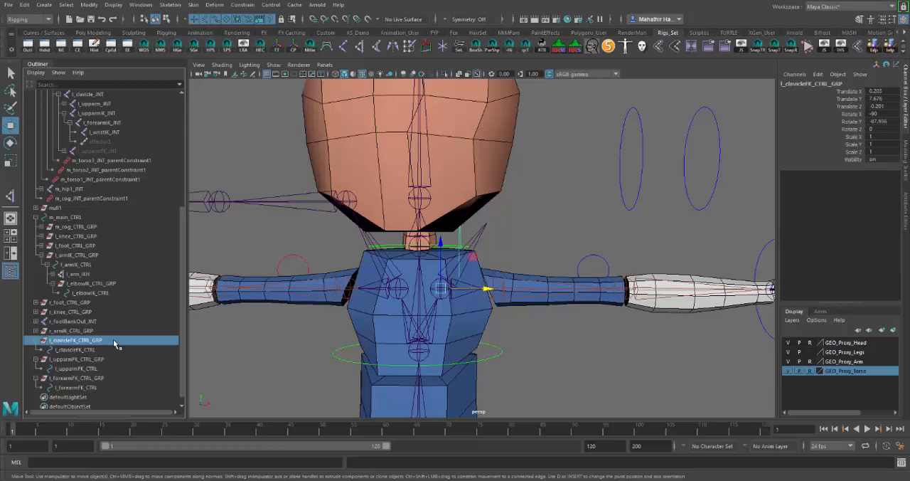
{"action": "key", "text": "ctrl+d"}
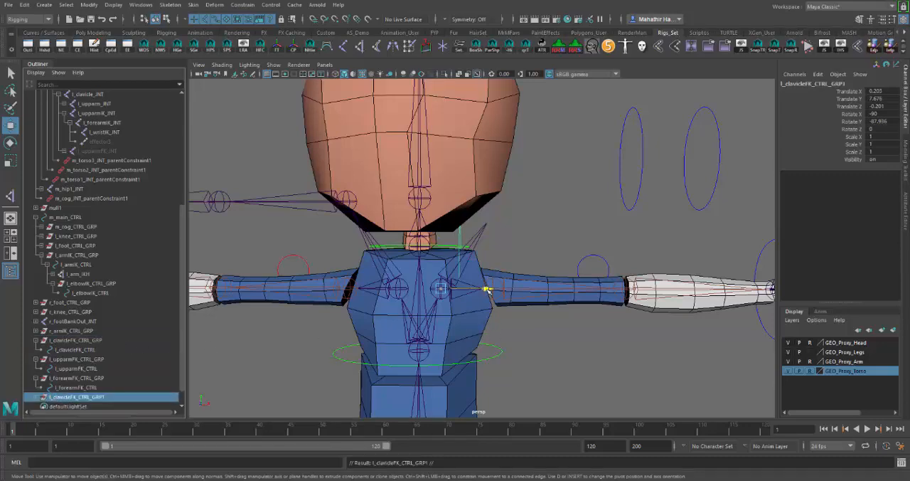
{"action": "left_click_drag", "start_coordinate": [490, 290], "coordinate": [374, 327]}
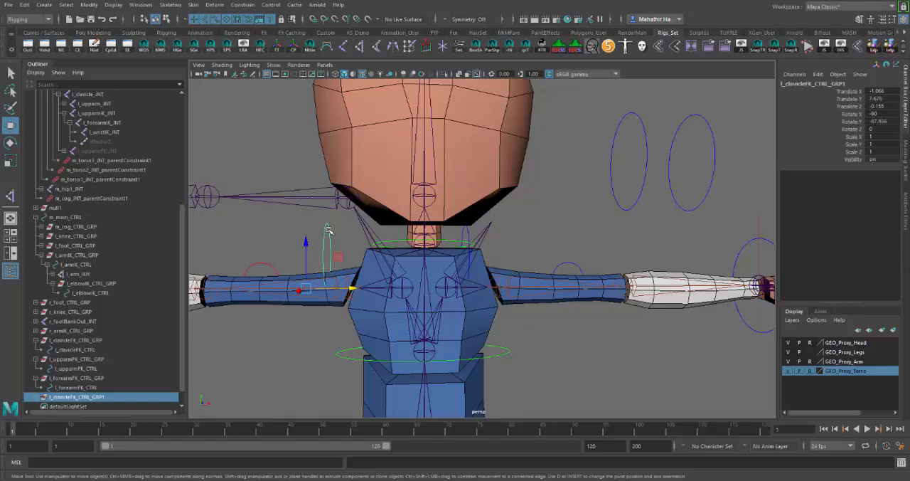
Set Scale Y to -1 on the control inside the duplicated clavicle group, accepting the student version save notice
{"action": "key", "text": "Down"}
{"action": "left_click", "coordinate": [886, 136]}
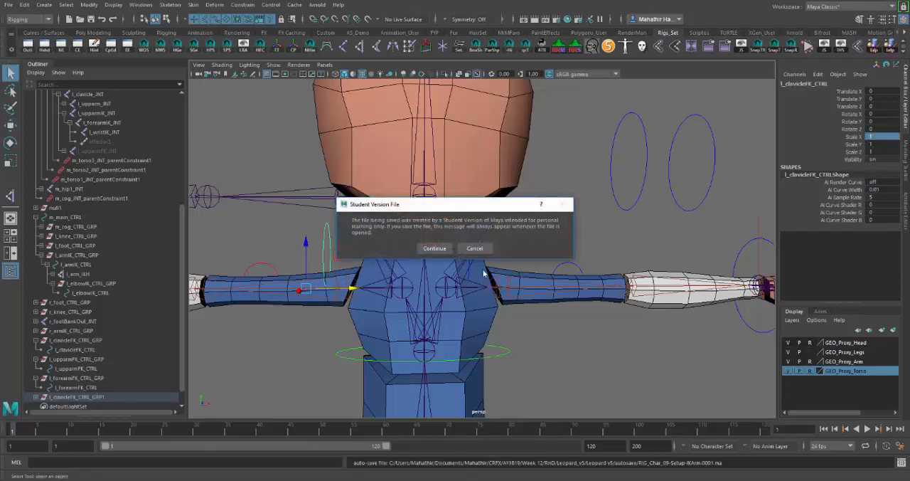
{"action": "left_click", "coordinate": [431, 248]}
{"action": "left_click", "coordinate": [891, 144]}
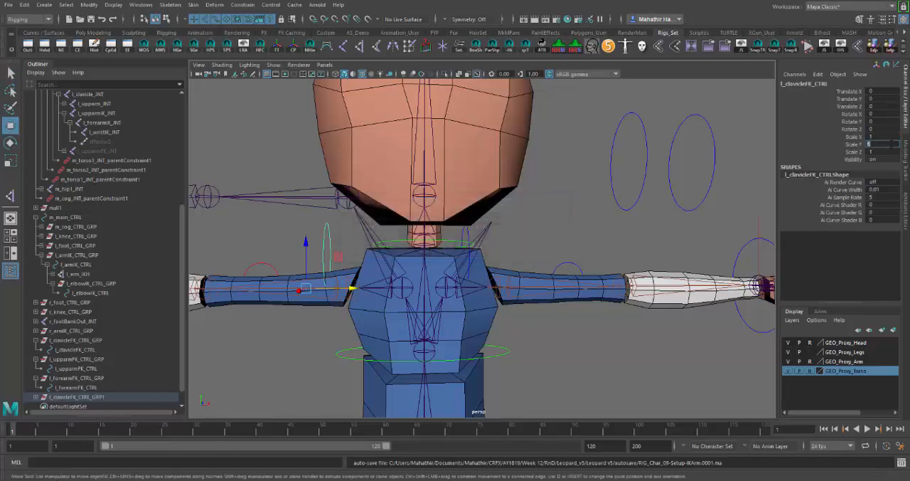
{"action": "type", "text": "-1"}
{"action": "key", "text": "Return"}
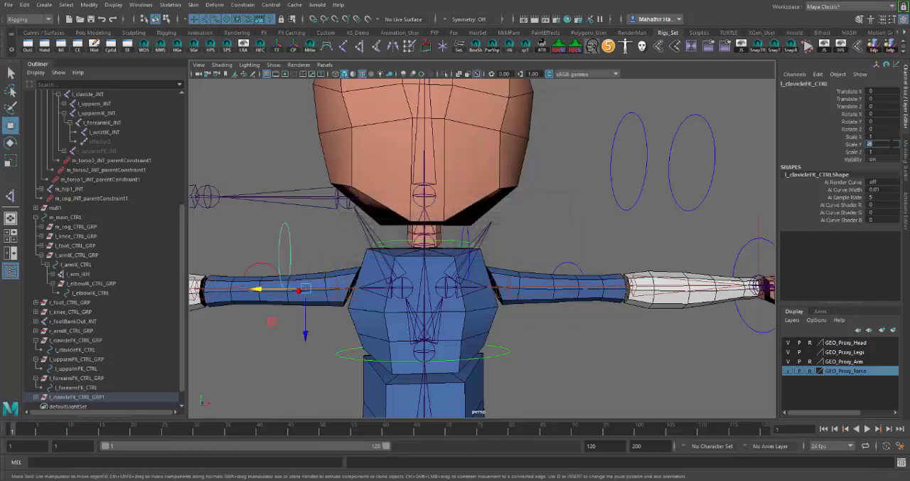
Freeze the scale values of the mirrored clavicle control and clear the selection
{"action": "left_click_drag", "start_coordinate": [857, 137], "coordinate": [856, 151]}
{"action": "right_click", "coordinate": [853, 152]}
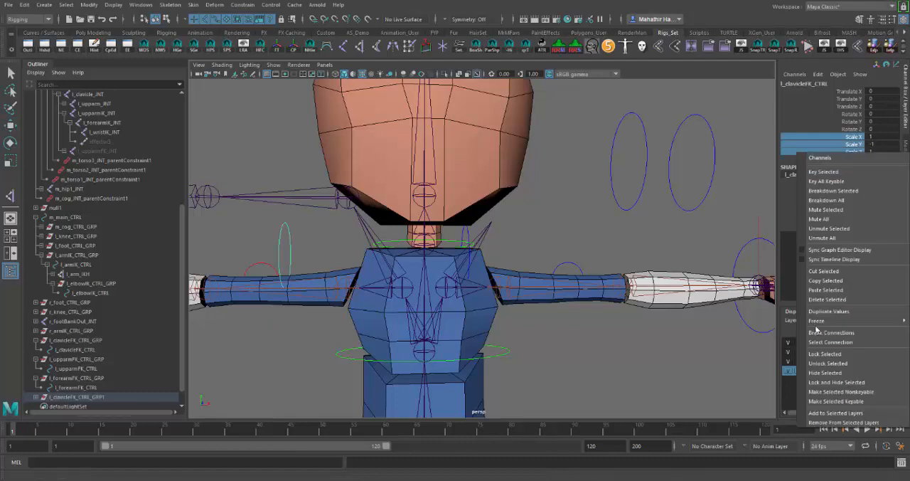
{"action": "mouse_move", "coordinate": [817, 323]}
{"action": "left_click", "coordinate": [775, 342]}
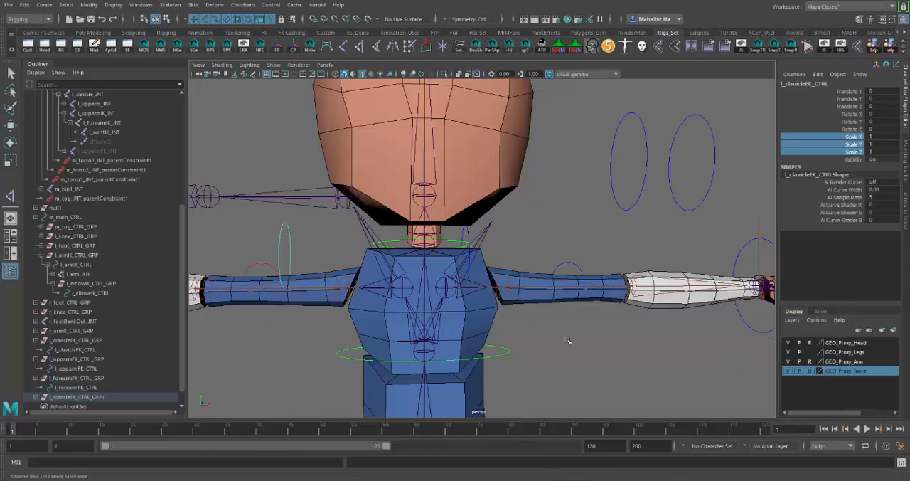
{"action": "left_click", "coordinate": [314, 256]}
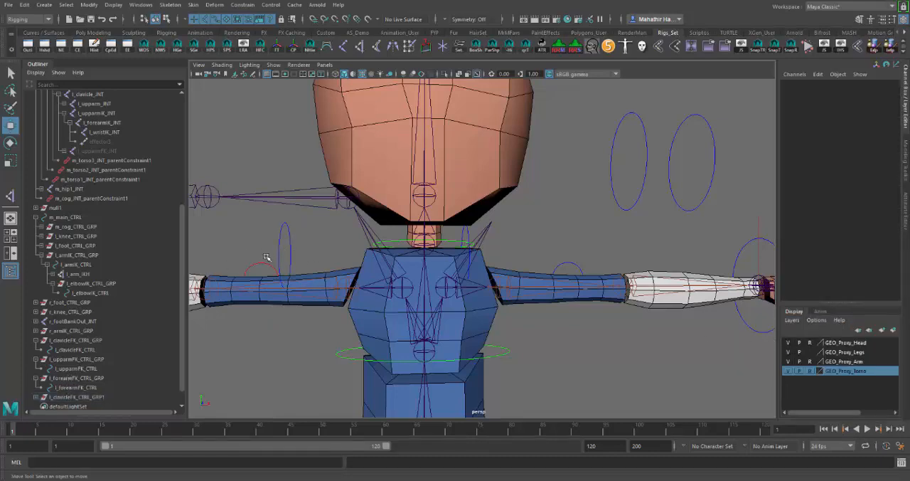
Move the duplicated clavicle group up and outward on the right side, to about -1.4 in Translate X and 7.9 in Translate Y
{"action": "left_click_drag", "start_coordinate": [275, 235], "coordinate": [297, 249]}
{"action": "left_click", "coordinate": [89, 398]}
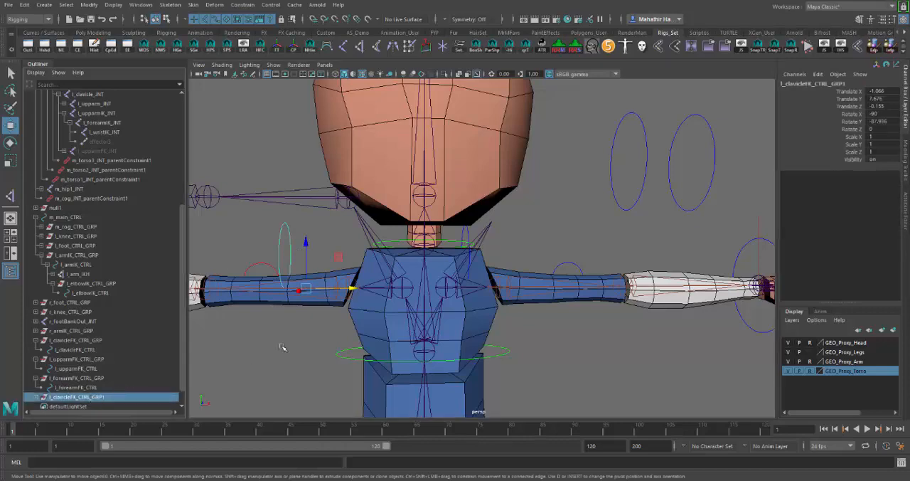
{"action": "middle_click_drag", "start_coordinate": [335, 301], "coordinate": [363, 267], "text": "alt"}
{"action": "left_click_drag", "start_coordinate": [369, 220], "coordinate": [328, 192]}
{"action": "scroll", "coordinate": [412, 226], "scroll_direction": "down", "scroll_amount": 1}
{"action": "scroll", "coordinate": [356, 257], "scroll_direction": "up", "scroll_amount": 2}
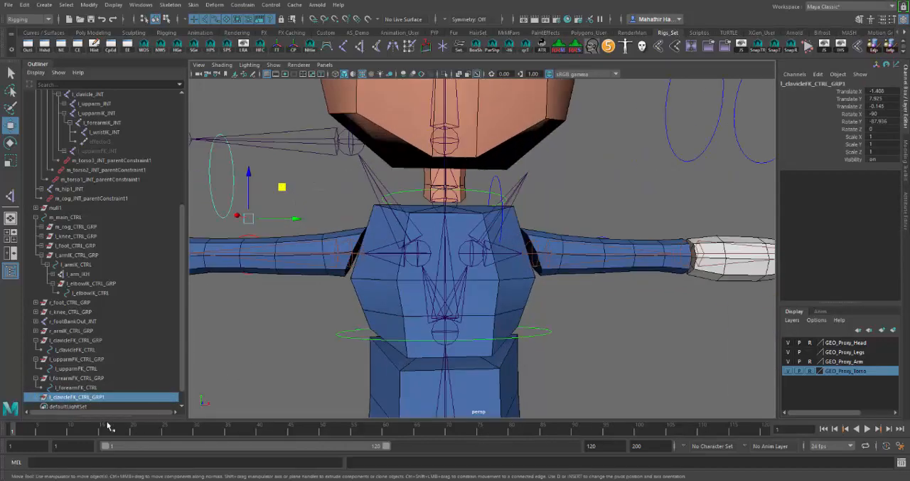
Rename the duplicated clavicle group as r_clavicleFK_CTRL_GRP
{"action": "double_click", "coordinate": [121, 400]}
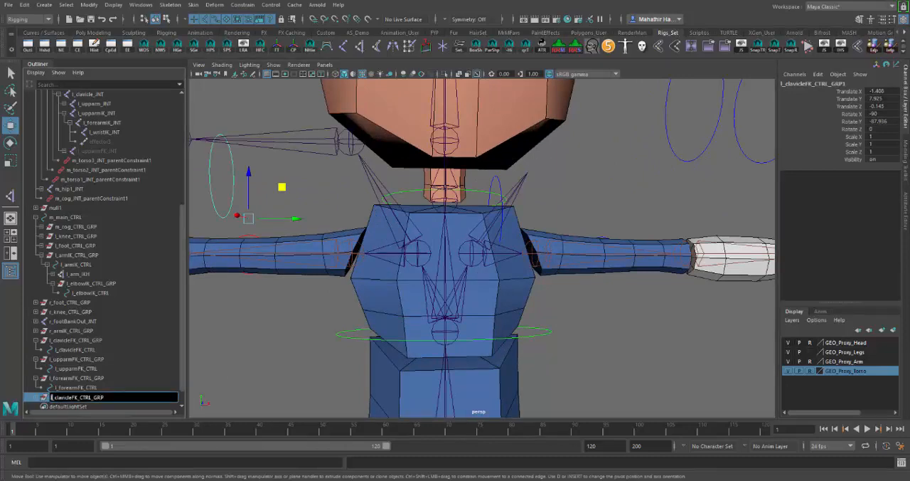
{"action": "type", "text": "r"}
{"action": "key", "text": "Return"}
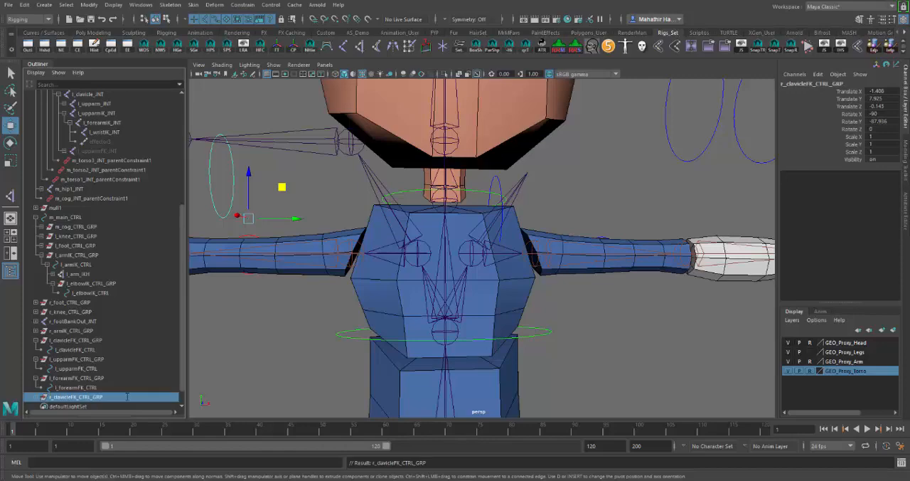
Rename the control inside r_clavicleFK_CTRL_GRP as r_clavicleFK_CTRL
{"action": "left_click", "coordinate": [36, 397]}
{"action": "scroll", "coordinate": [93, 395], "scroll_direction": "down", "scroll_amount": 2}
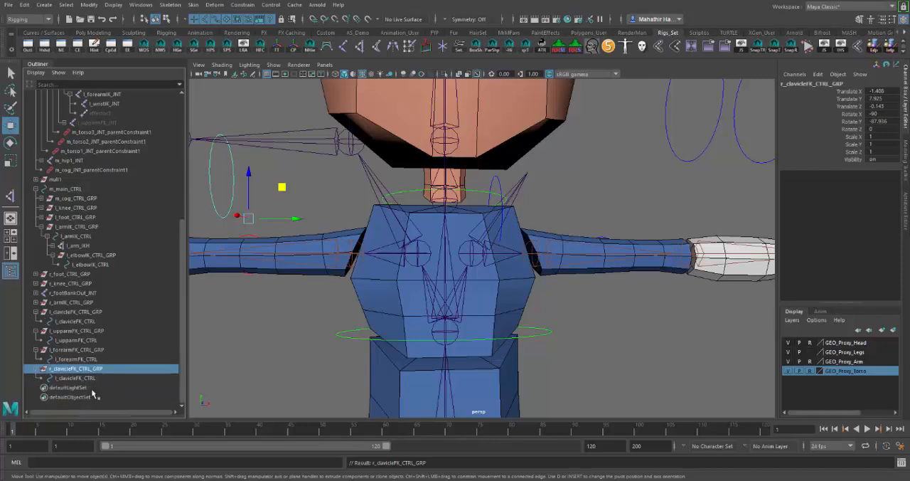
{"action": "left_click", "coordinate": [77, 377]}
{"action": "double_click", "coordinate": [76, 378]}
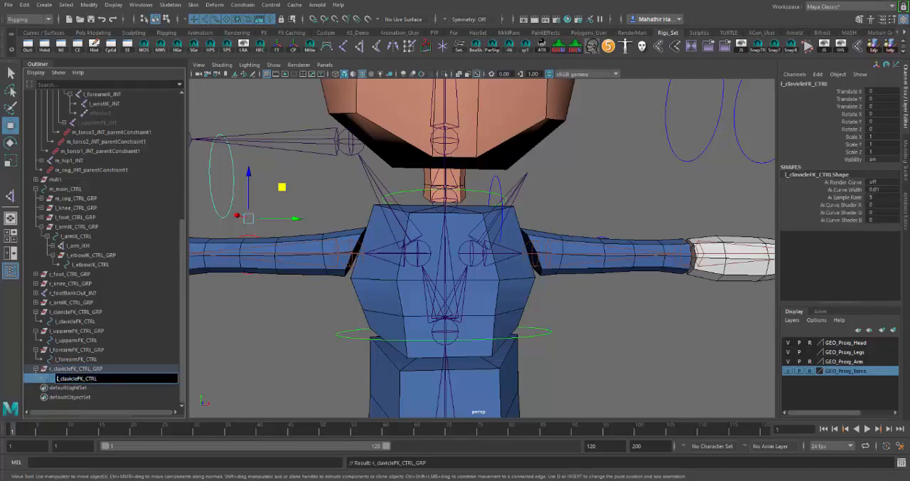
{"action": "key", "text": "BackSpace"}
{"action": "type", "text": "r"}
{"action": "key", "text": "Return"}
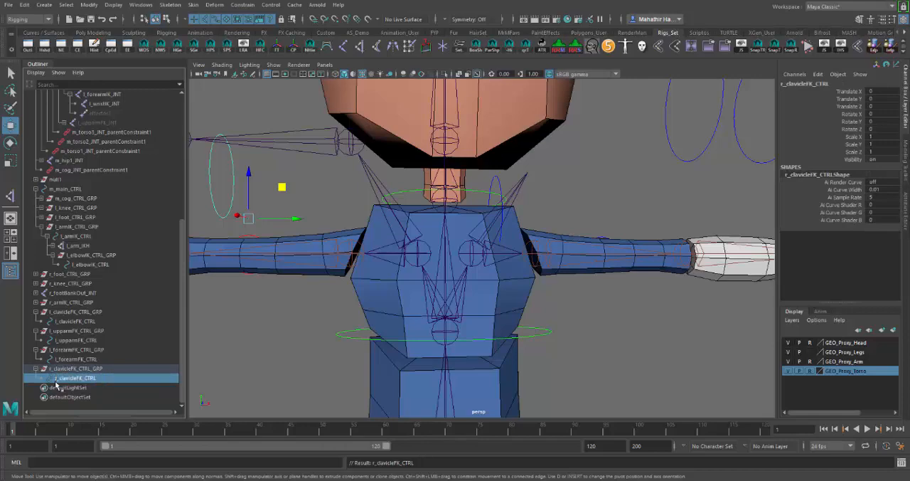
{"action": "middle_click_drag", "start_coordinate": [366, 332], "coordinate": [392, 376], "text": "alt"}
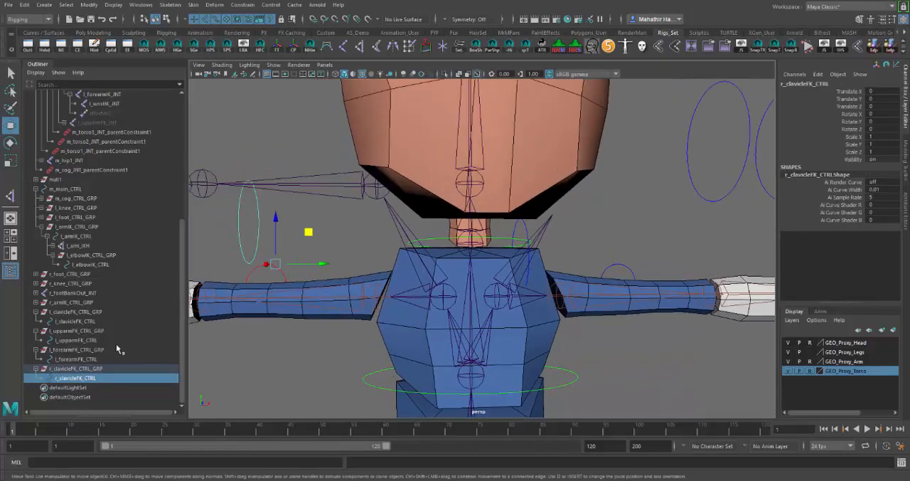
Move r_clavicleFK_CTRL_GRP farther outward along the right arm, to about -2.66 in Translate X and 8.05 in Translate Y
{"action": "left_click", "coordinate": [98, 369]}
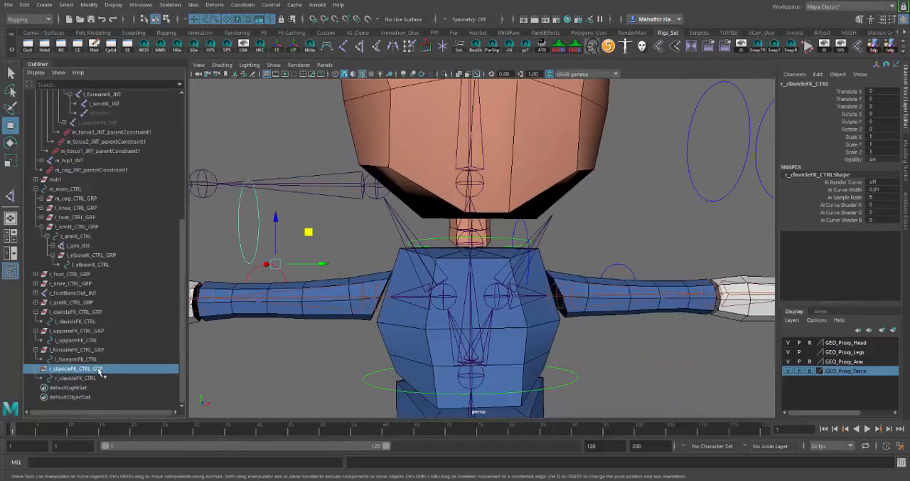
{"action": "left_click", "coordinate": [35, 368]}
{"action": "scroll", "coordinate": [352, 258], "scroll_direction": "down", "scroll_amount": 3}
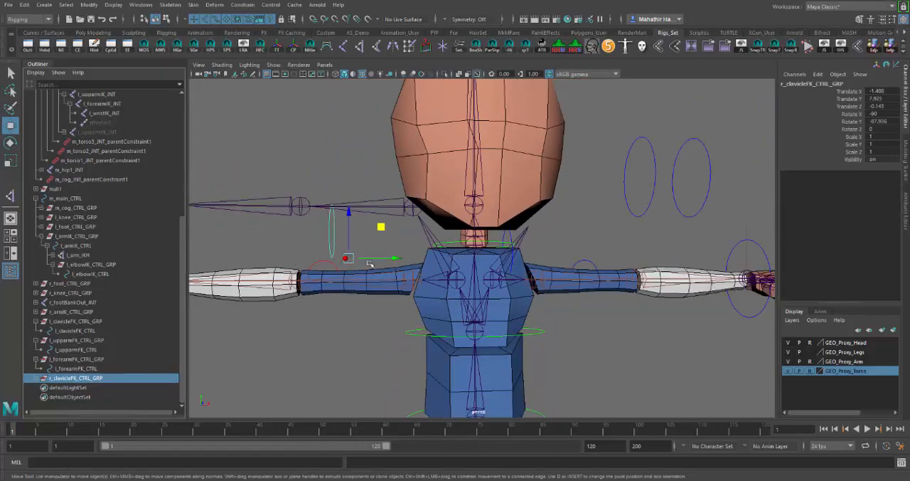
{"action": "scroll", "coordinate": [382, 228], "scroll_direction": "down", "scroll_amount": 3}
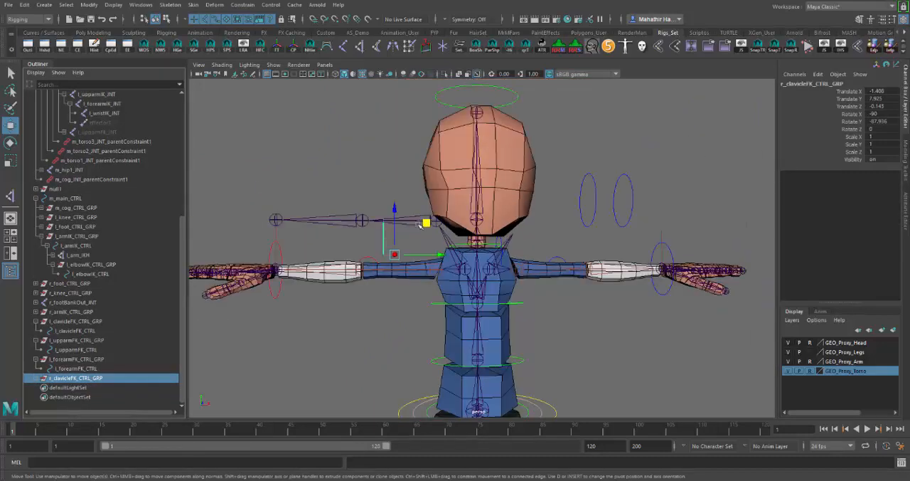
{"action": "left_click_drag", "start_coordinate": [381, 219], "coordinate": [351, 215]}
{"action": "scroll", "coordinate": [341, 313], "scroll_direction": "up", "scroll_amount": 2}
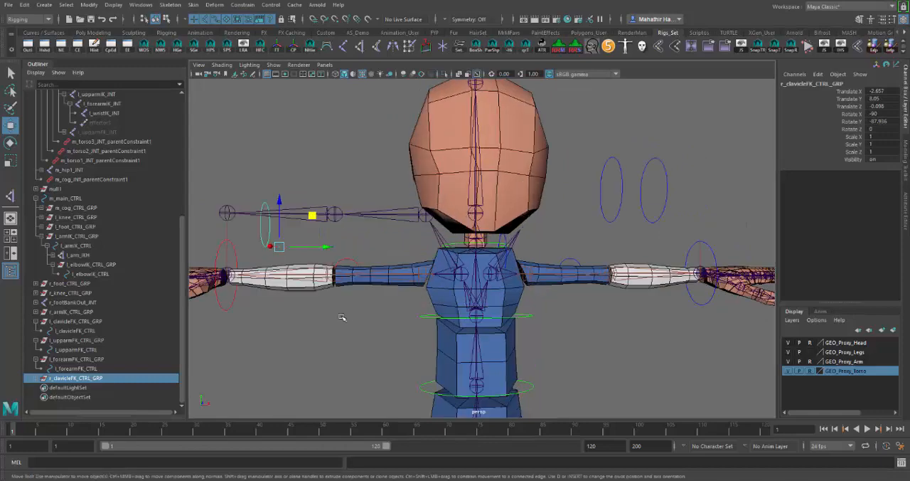
Collapse the left FK control groups and hide r_clavicleFK_CTRL_GRP and r_armIK_CTRL_GRP
{"action": "left_click", "coordinate": [37, 360]}
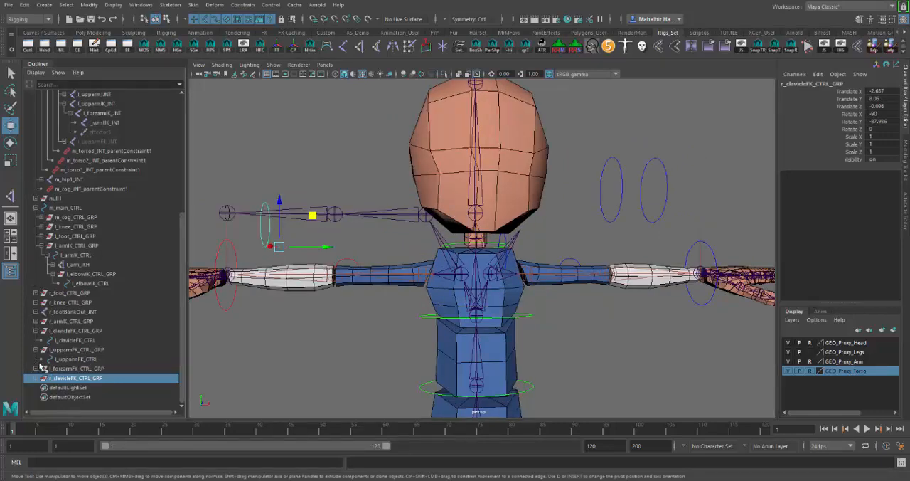
{"action": "left_click", "coordinate": [37, 349]}
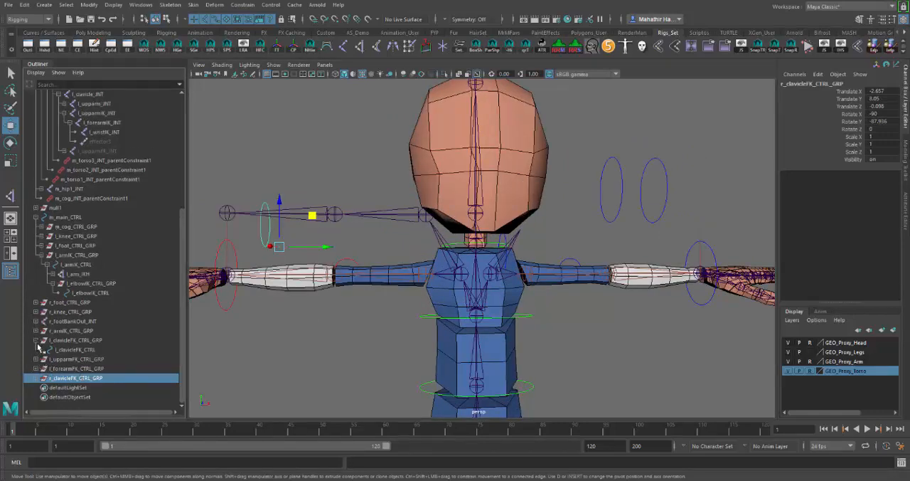
{"action": "left_click", "coordinate": [36, 340]}
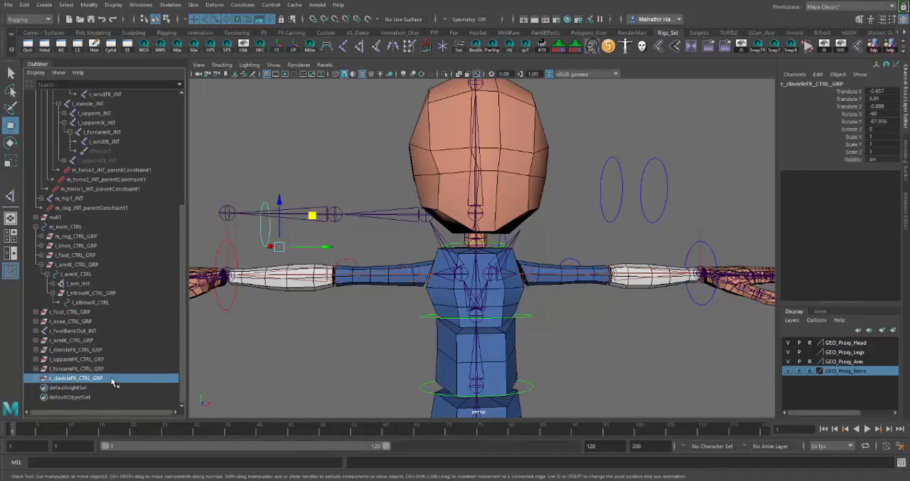
{"action": "key", "text": "ctrl+h"}
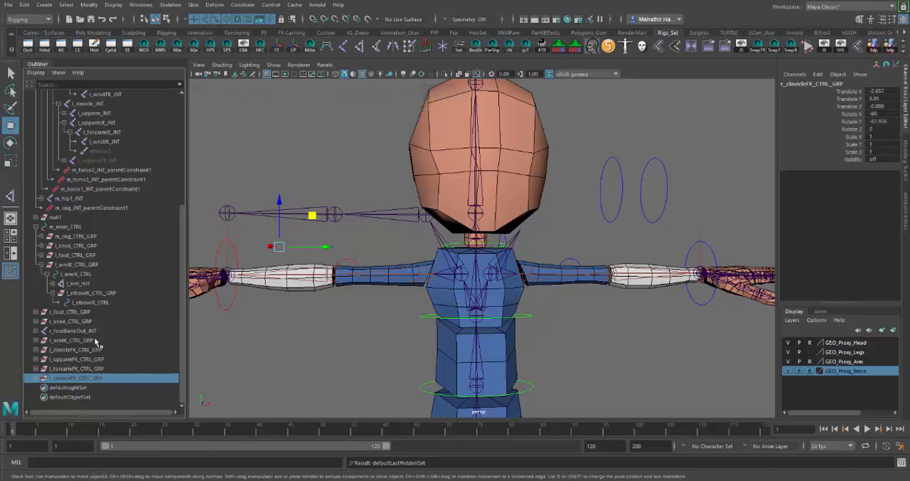
{"action": "left_click", "coordinate": [78, 340]}
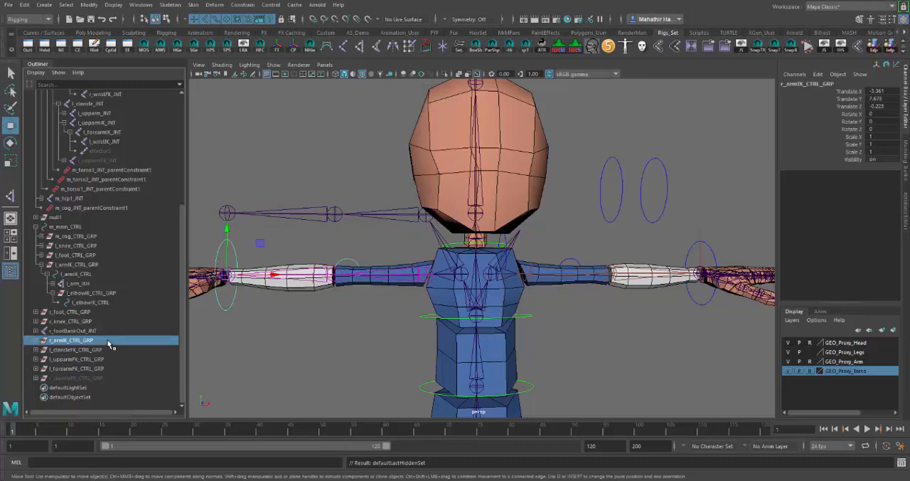
{"action": "key", "text": "ctrl+h"}
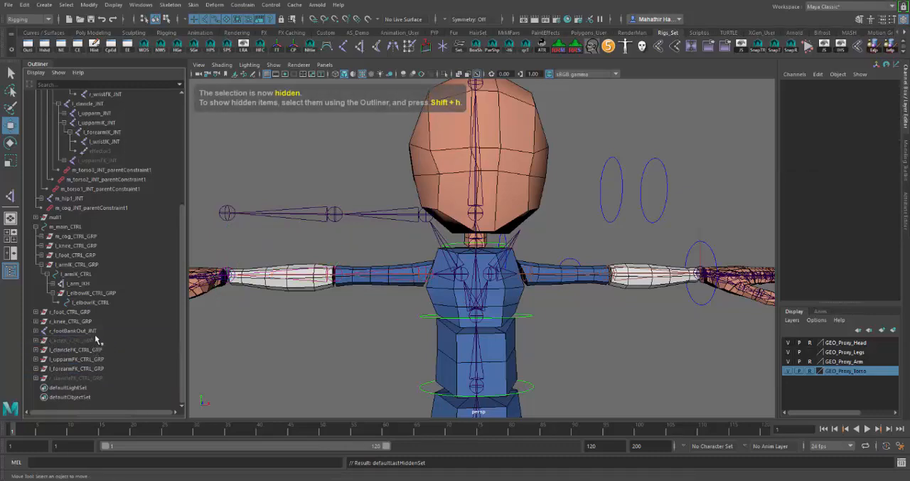
Hide the right arm's FK joint chain starting at r_upparmFK_JNT
{"action": "scroll", "coordinate": [465, 320], "scroll_direction": "down", "scroll_amount": 2}
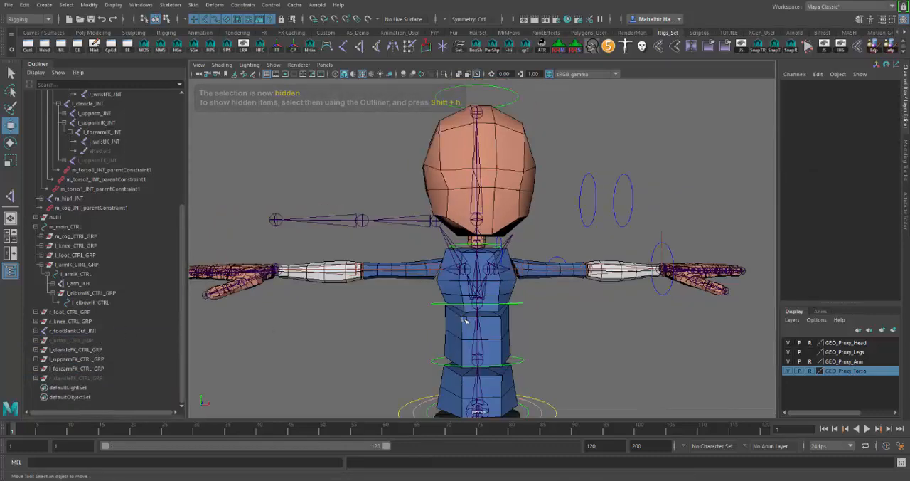
{"action": "middle_click_drag", "start_coordinate": [527, 315], "coordinate": [401, 341], "text": "alt"}
{"action": "scroll", "coordinate": [457, 316], "scroll_direction": "up", "scroll_amount": 2}
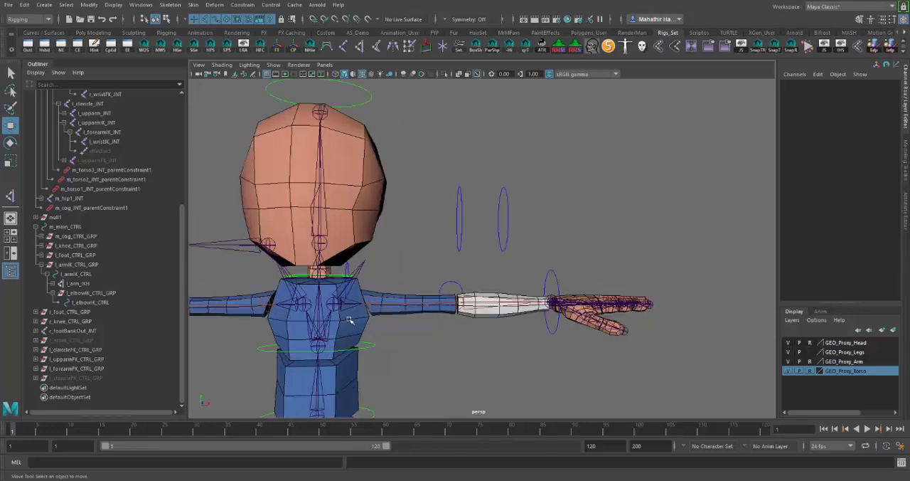
{"action": "middle_click_drag", "start_coordinate": [347, 320], "coordinate": [467, 317], "text": "alt"}
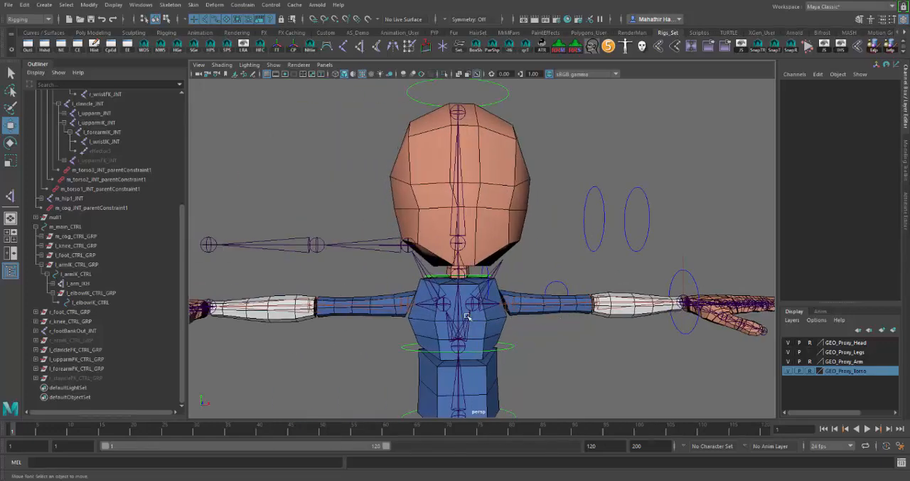
{"action": "left_click", "coordinate": [407, 246]}
{"action": "left_click_drag", "start_coordinate": [407, 250], "coordinate": [384, 283], "text": "alt"}
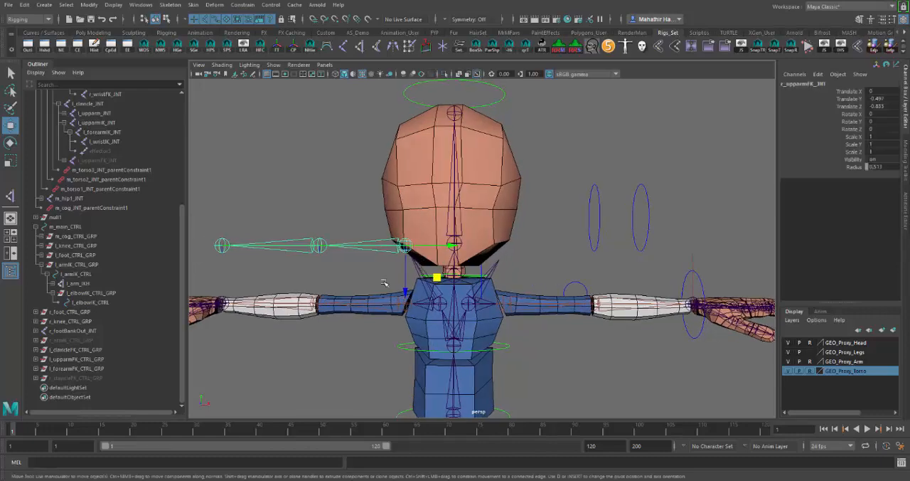
{"action": "key", "text": "ctrl+h"}
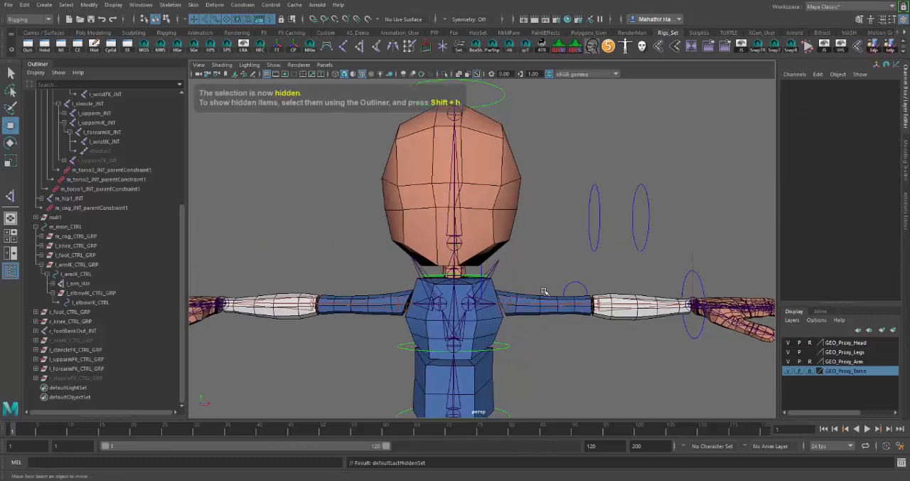
Unhide l_upparmFK_JNT under l_clavicle_JNT and expand its hierarchy to check the forearm and wrist FK joints
{"action": "left_click_drag", "start_coordinate": [346, 254], "coordinate": [416, 272], "text": "alt"}
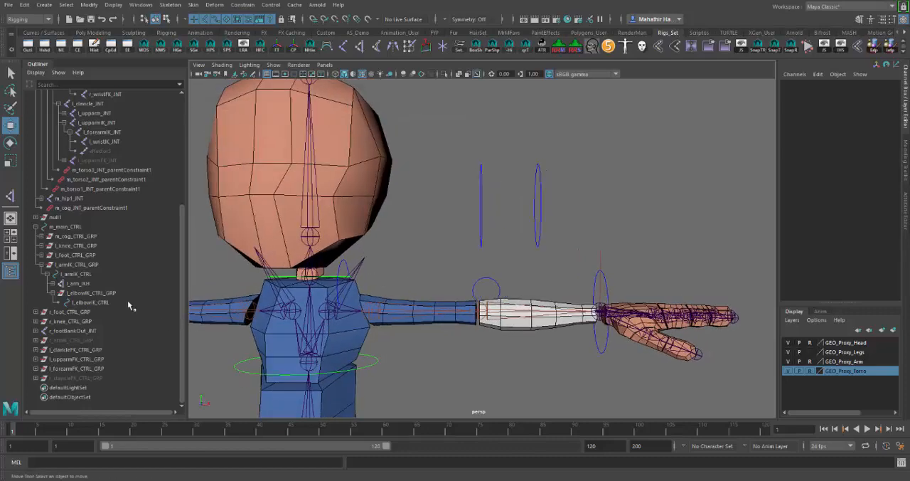
{"action": "left_click", "coordinate": [361, 263]}
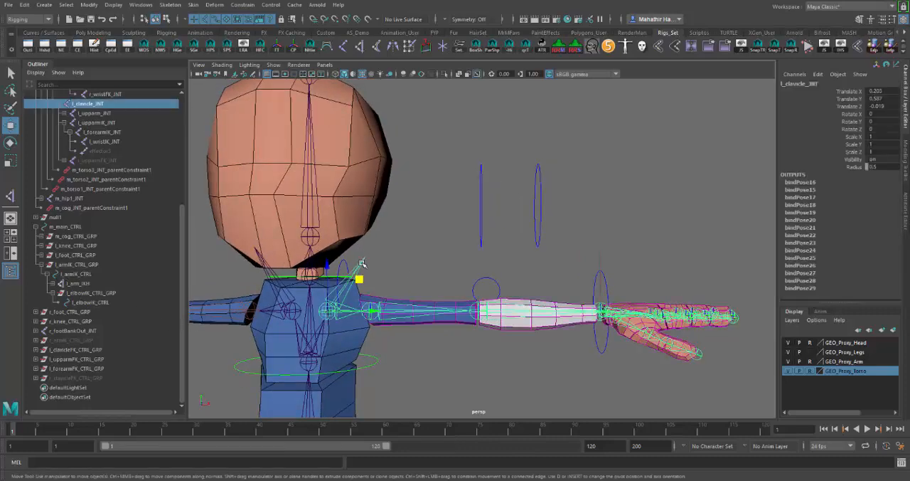
{"action": "left_click", "coordinate": [104, 161]}
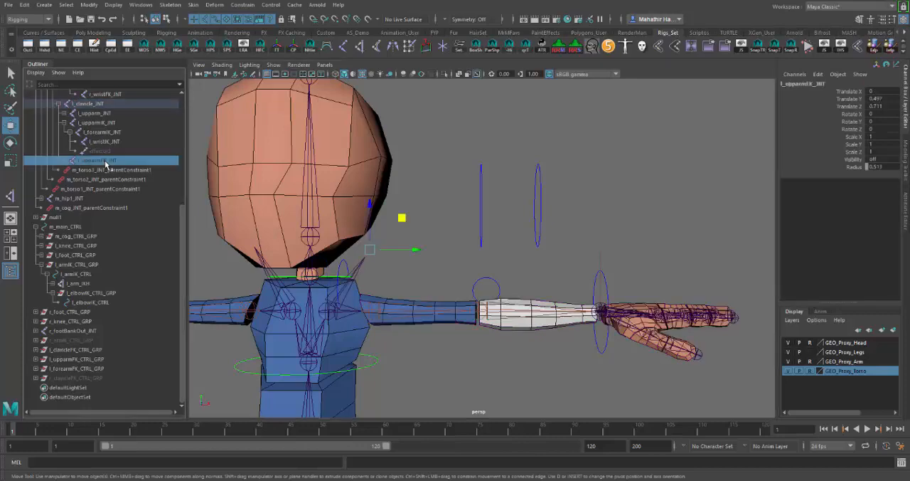
{"action": "key", "text": "shift+h"}
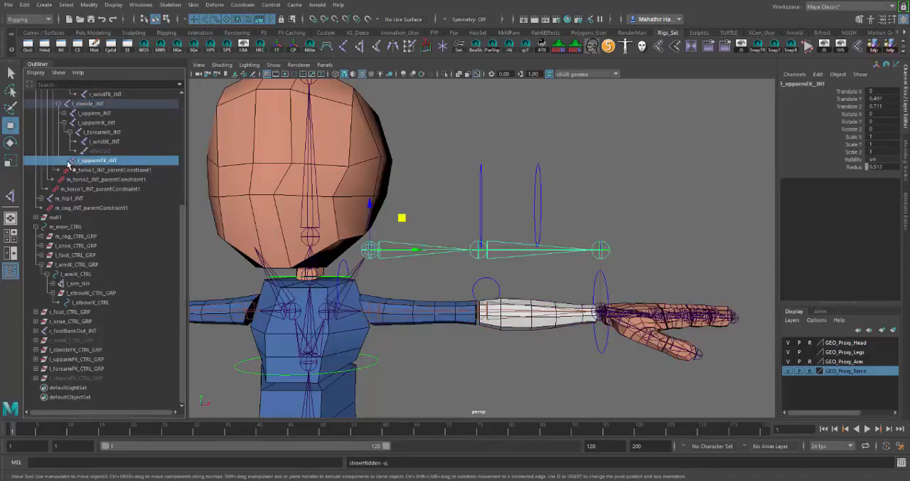
{"action": "left_click", "coordinate": [65, 161]}
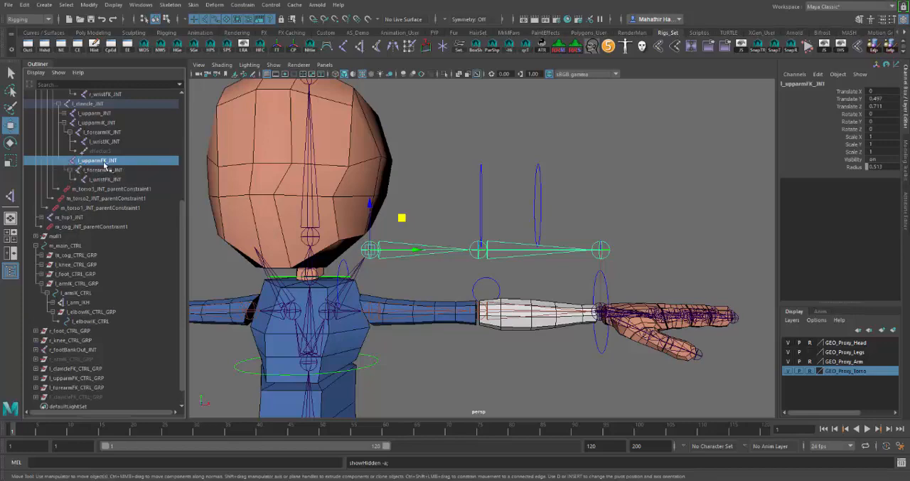
{"action": "left_click", "coordinate": [112, 171]}
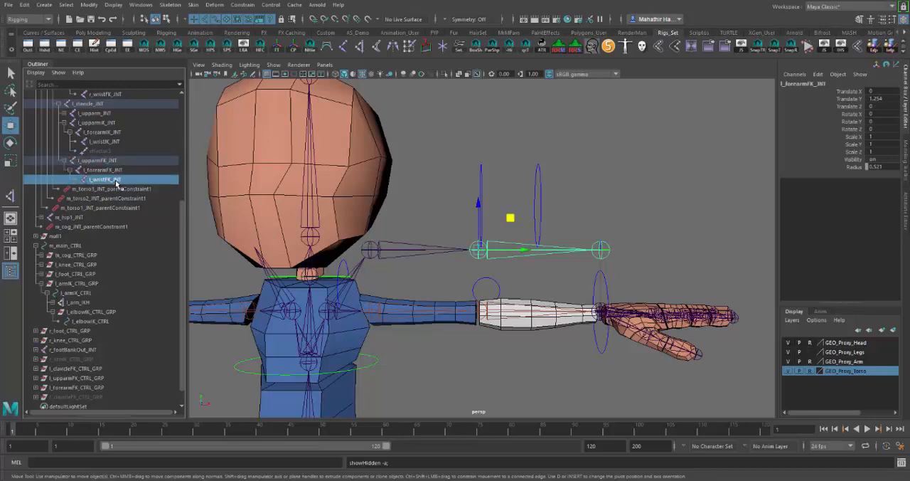
{"action": "left_click", "coordinate": [114, 179]}
Snap l_upparmFK_JNT onto the left upper arm joint, hiding the GEO_Proxy_Arm layer only during the move
{"action": "left_click_drag", "start_coordinate": [515, 260], "coordinate": [459, 261], "text": "alt"}
{"action": "left_click", "coordinate": [788, 361]}
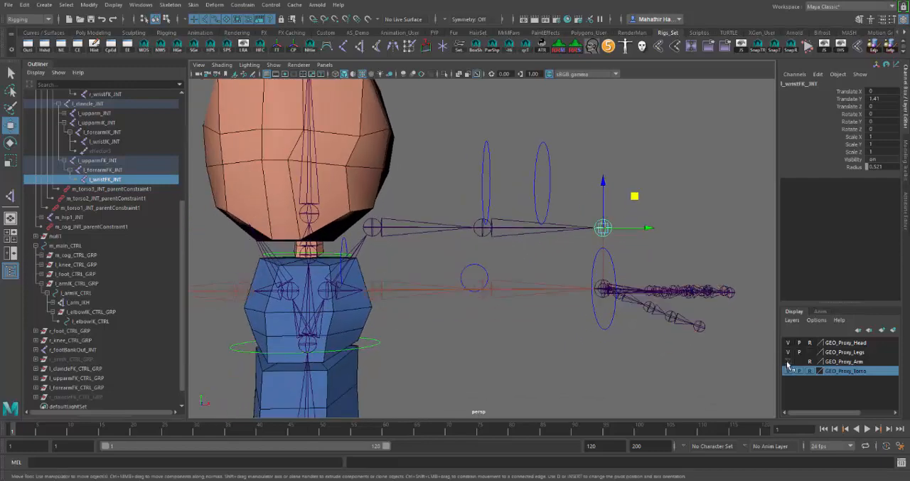
{"action": "middle_click_drag", "start_coordinate": [431, 306], "coordinate": [437, 297], "text": "alt"}
{"action": "left_click", "coordinate": [379, 218]}
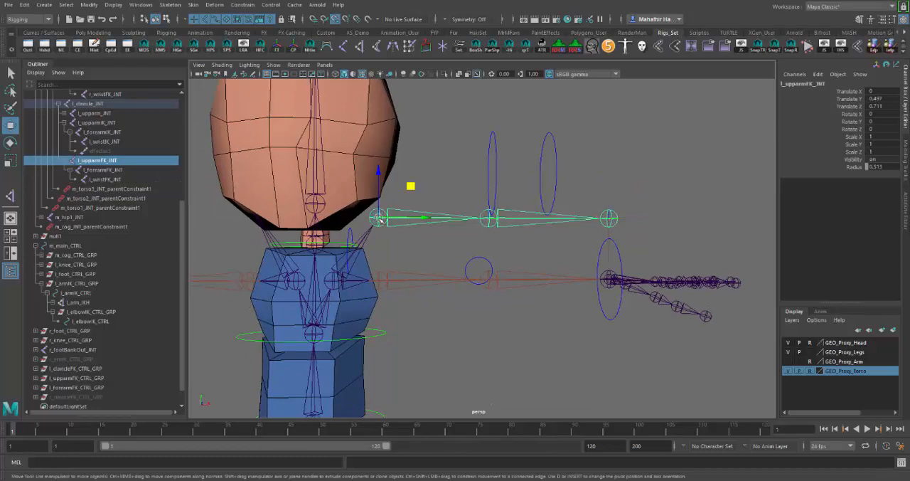
{"action": "left_click_drag", "start_coordinate": [381, 218], "coordinate": [383, 283]}
{"action": "left_click_drag", "start_coordinate": [532, 326], "coordinate": [430, 326], "text": "alt"}
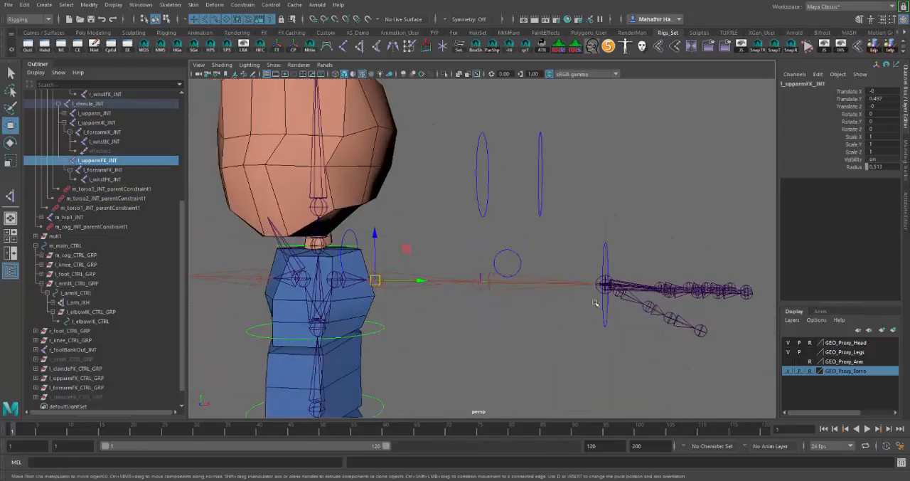
{"action": "left_click_drag", "start_coordinate": [512, 311], "coordinate": [425, 319], "text": "alt"}
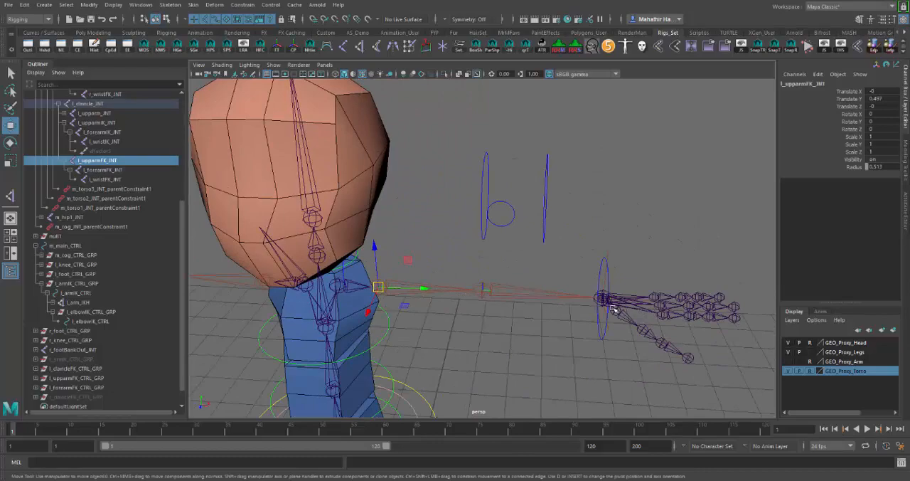
{"action": "left_click_drag", "start_coordinate": [515, 343], "coordinate": [477, 285], "text": "alt"}
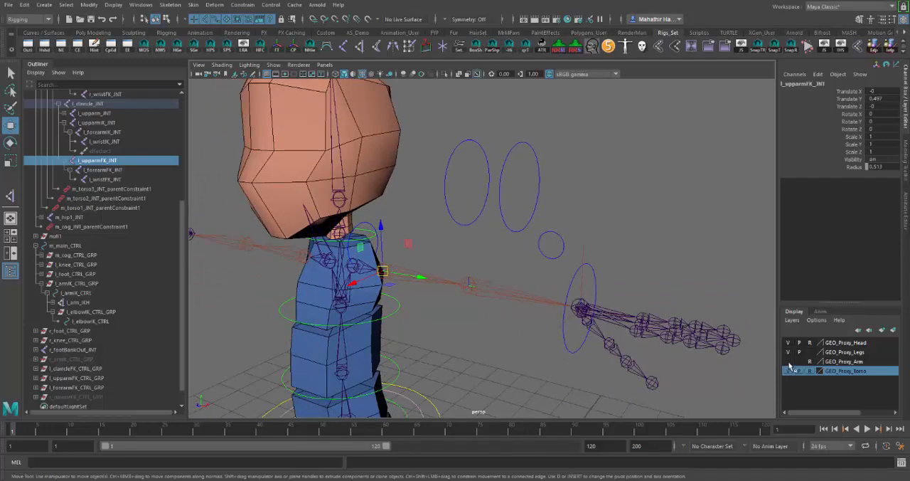
{"action": "left_click", "coordinate": [788, 362]}
Snap l_upparmFK_CTRL_GRP onto l_upparmFK_JNT by parent-constraining the group to the joint
{"action": "left_click", "coordinate": [480, 218]}
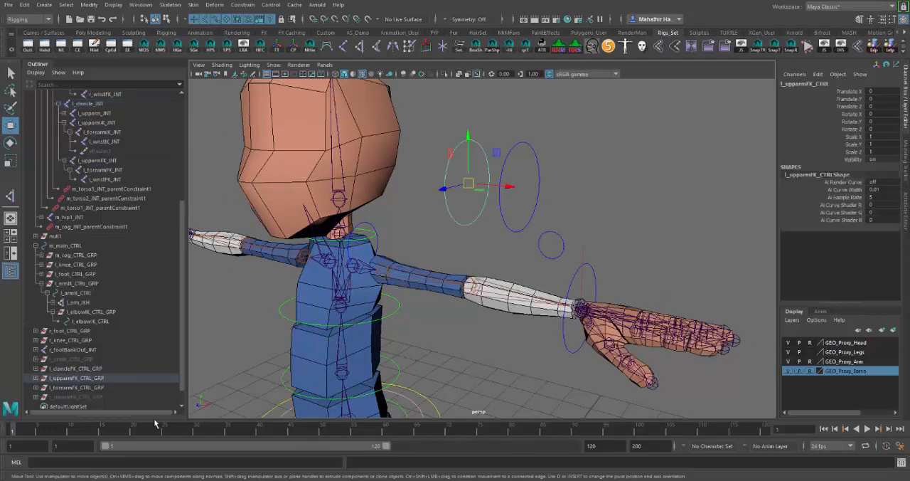
{"action": "left_click", "coordinate": [105, 382]}
{"action": "left_click_drag", "start_coordinate": [529, 310], "coordinate": [477, 319], "text": "alt"}
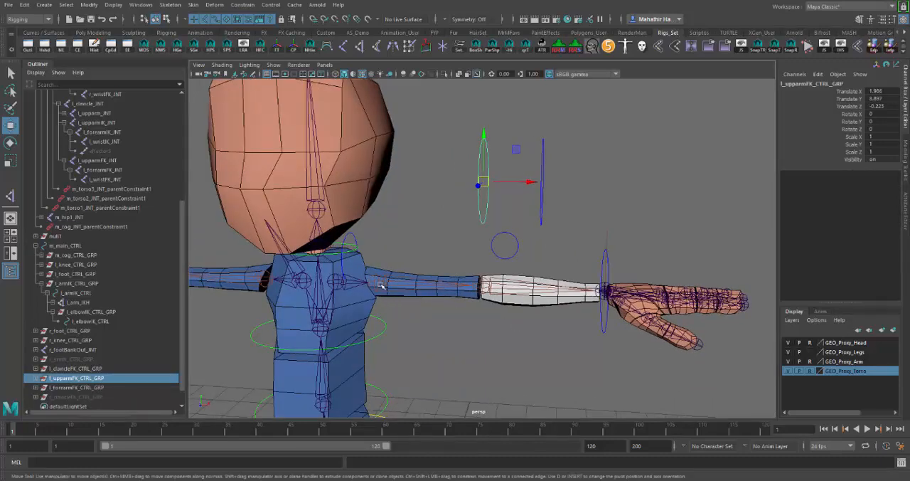
{"action": "left_click", "coordinate": [100, 161]}
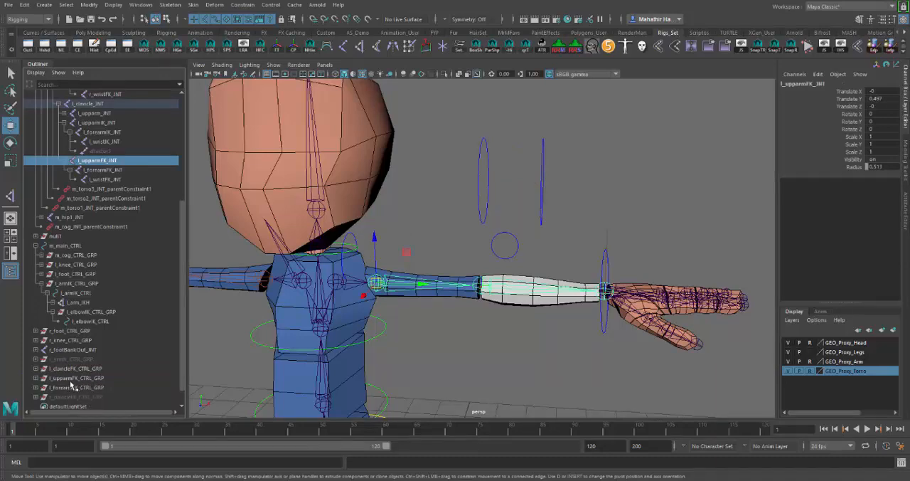
{"action": "left_click", "coordinate": [106, 380], "text": "ctrl"}
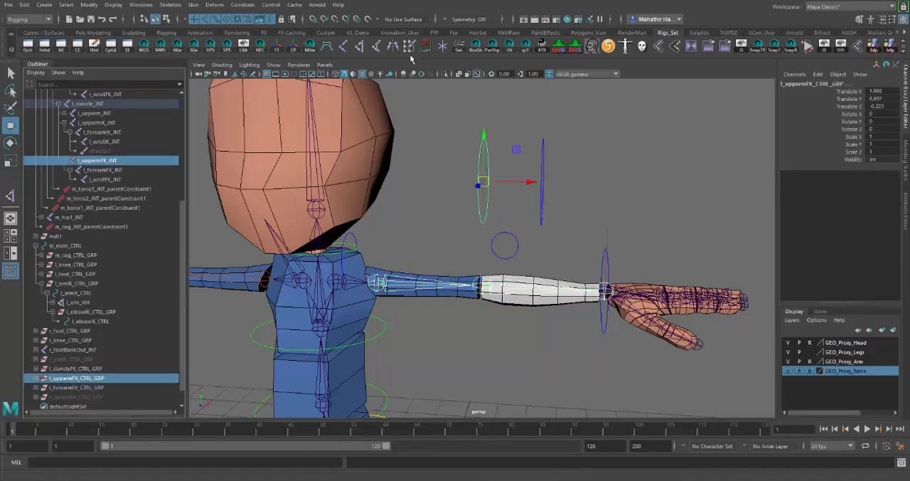
{"action": "left_click", "coordinate": [242, 4]}
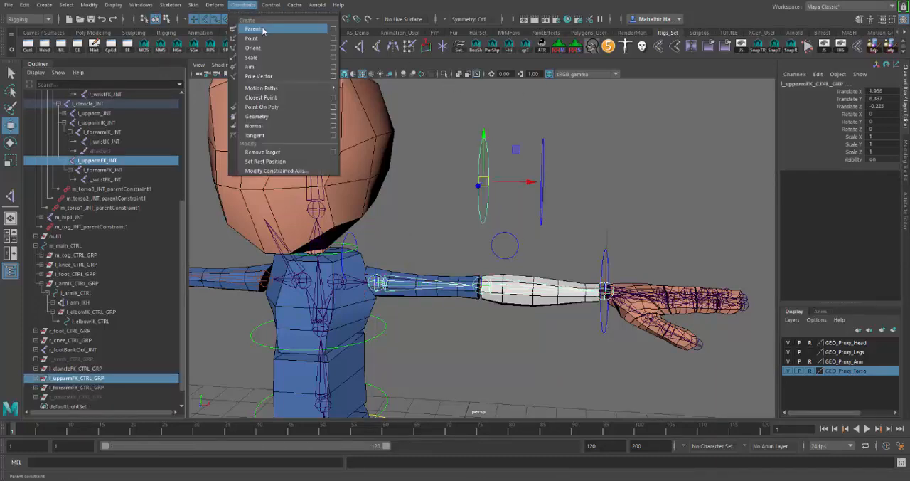
{"action": "left_click", "coordinate": [249, 29]}
Expand l_upparmFK_CTRL_GRP and delete its parent constraint node
{"action": "left_click_drag", "start_coordinate": [451, 207], "coordinate": [430, 218], "text": "alt"}
{"action": "scroll", "coordinate": [431, 223], "scroll_direction": "up", "scroll_amount": 3}
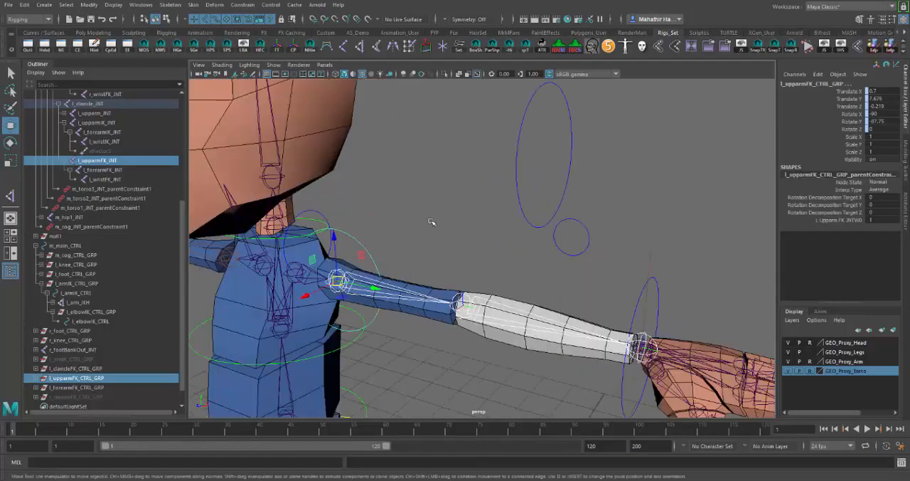
{"action": "middle_click_drag", "start_coordinate": [431, 223], "coordinate": [449, 216], "text": "alt"}
{"action": "left_click_drag", "start_coordinate": [449, 215], "coordinate": [431, 286], "text": "alt"}
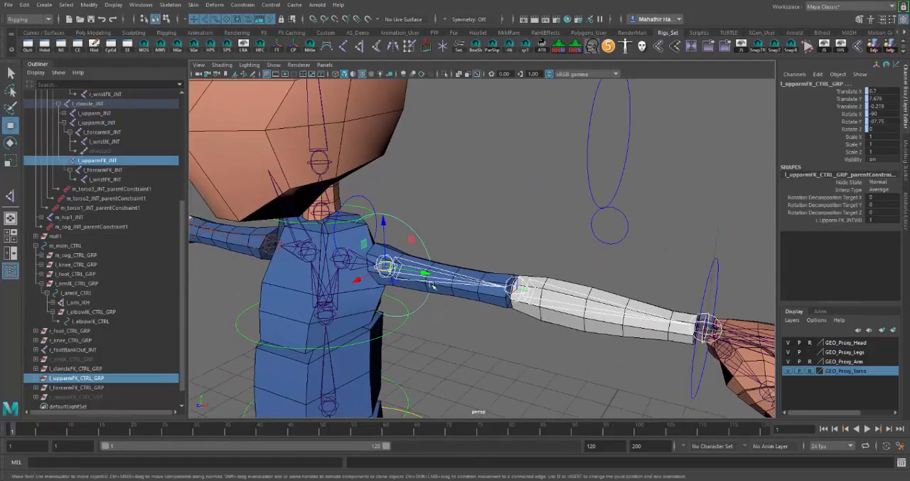
{"action": "left_click", "coordinate": [35, 379]}
{"action": "left_click", "coordinate": [114, 396]}
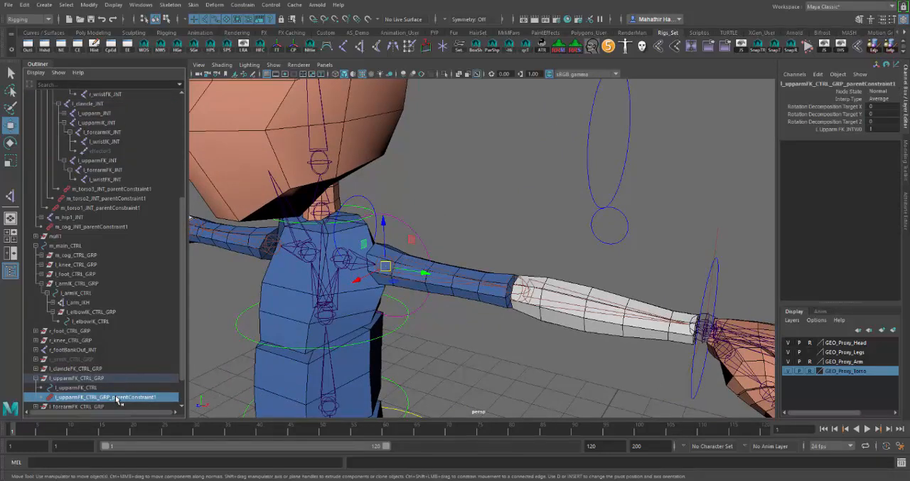
{"action": "key", "text": "Delete"}
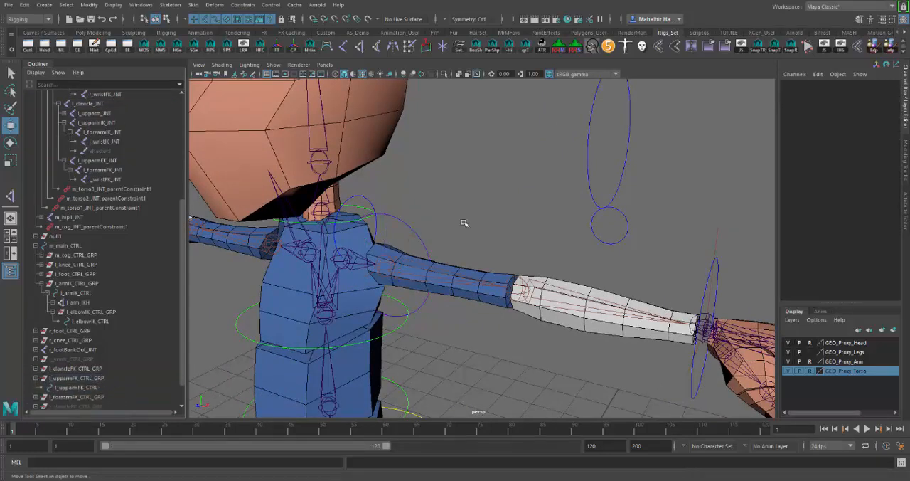
Isolate l_upparmFK_CTRL and rotate all its CVs in Object orientation with a relative step snap of 90, turning the circle across the upper arm
{"action": "left_click", "coordinate": [423, 234]}
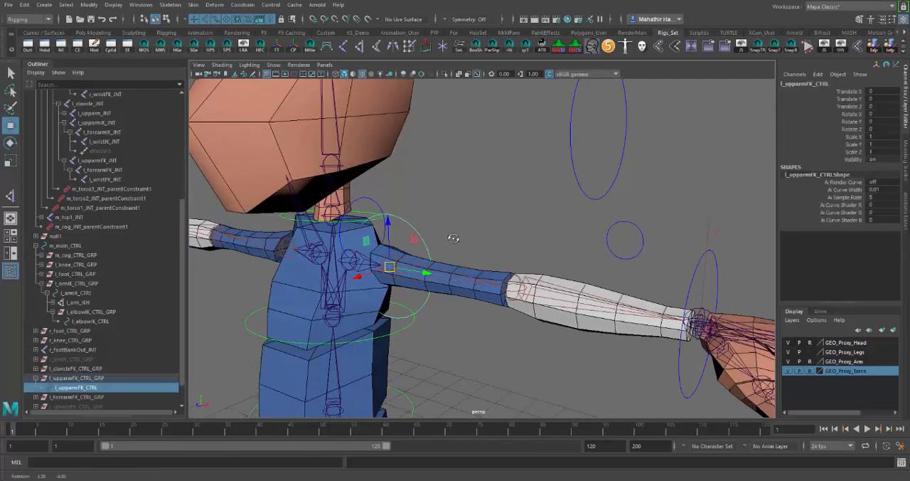
{"action": "key", "text": "ctrl+1"}
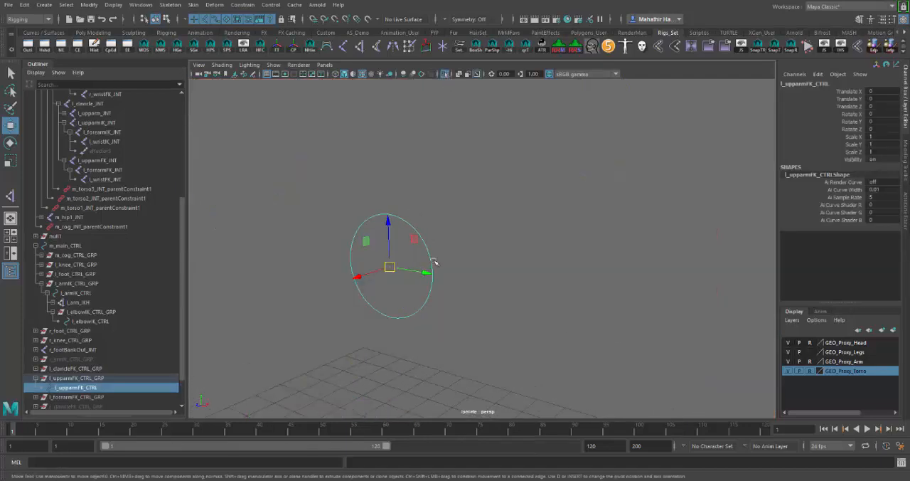
{"action": "right_click_drag", "start_coordinate": [431, 260], "coordinate": [393, 252]}
{"action": "left_click_drag", "start_coordinate": [463, 183], "coordinate": [299, 349]}
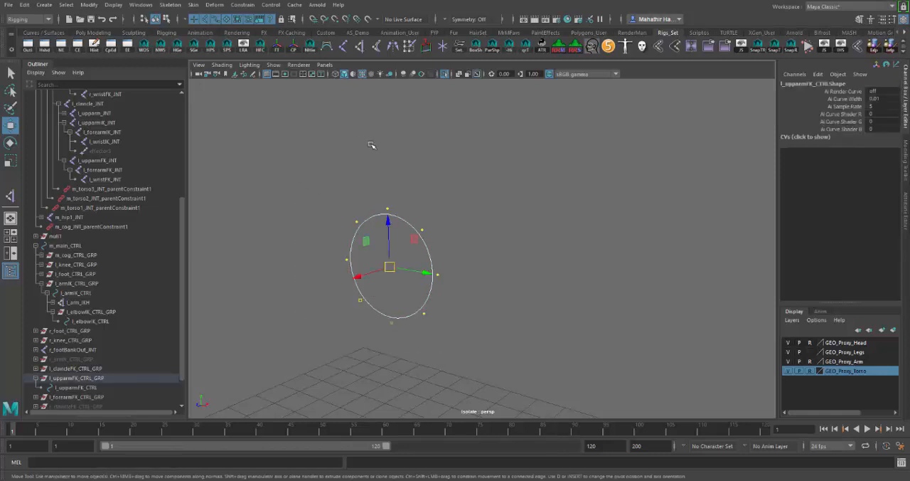
{"action": "key", "text": "e"}
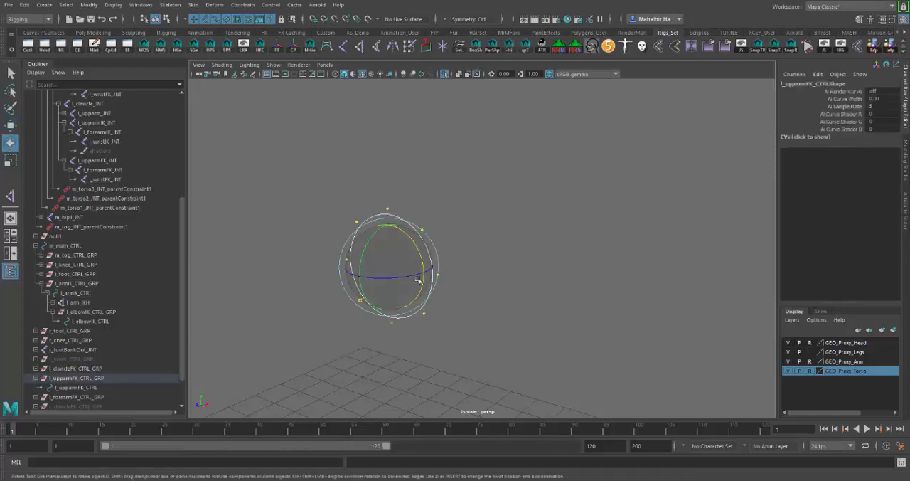
{"action": "double_click", "coordinate": [11, 144]}
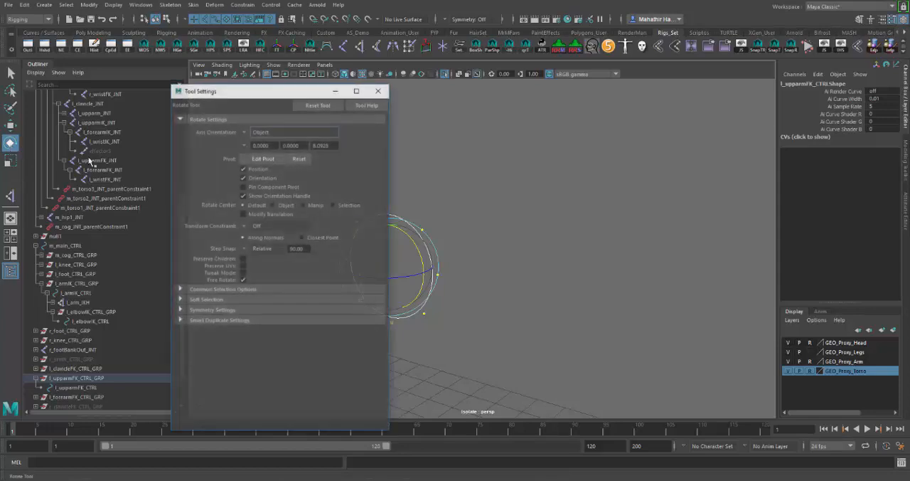
{"action": "left_click", "coordinate": [378, 90]}
{"action": "left_click_drag", "start_coordinate": [396, 278], "coordinate": [442, 278]}
{"action": "left_click", "coordinate": [445, 74]}
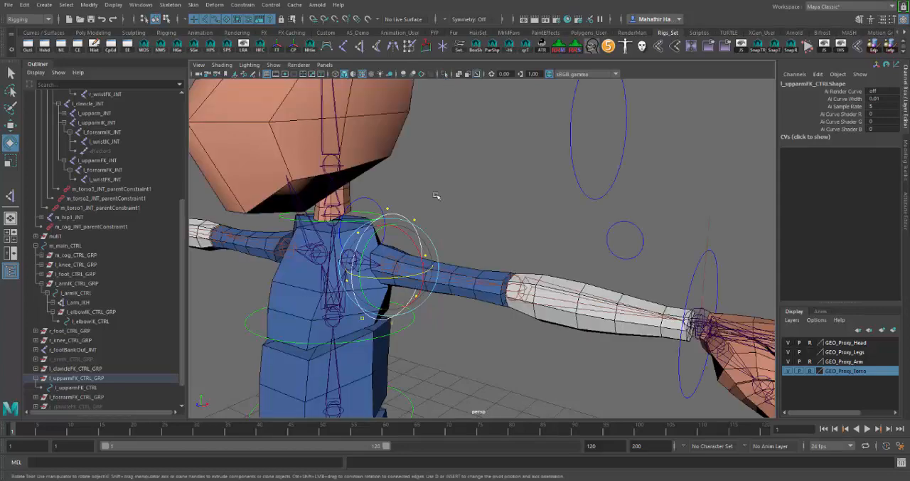
Scale l_upparmFK_CTRL down uniformly to about 0.735 so it fits the upper arm more closely
{"action": "left_click_drag", "start_coordinate": [470, 171], "coordinate": [478, 204], "text": "alt"}
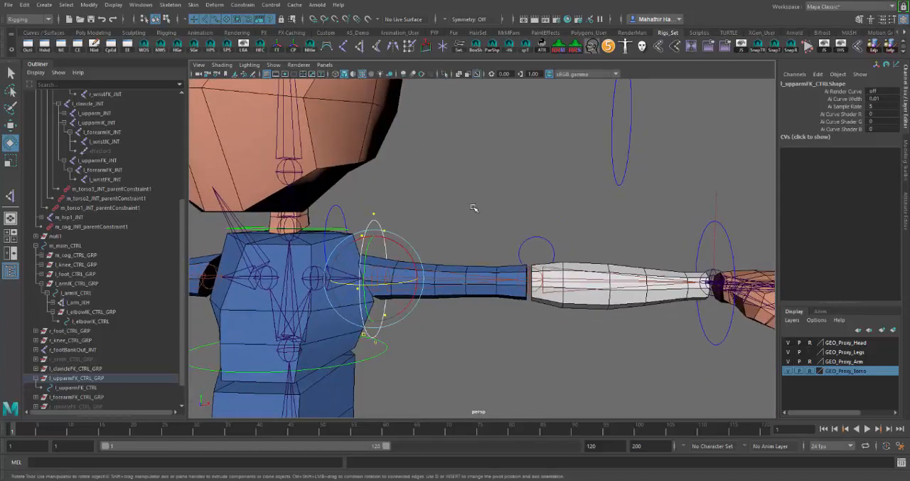
{"action": "key", "text": "r"}
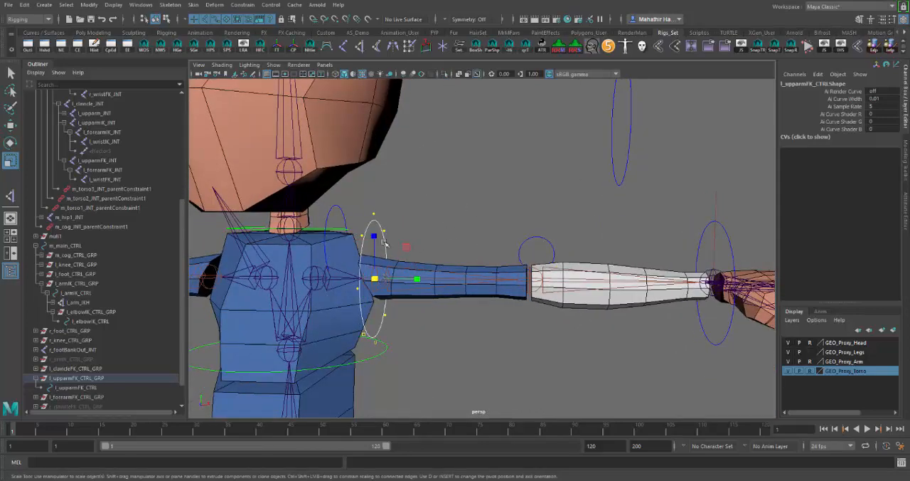
{"action": "right_click_drag", "start_coordinate": [387, 242], "coordinate": [448, 230]}
{"action": "left_click_drag", "start_coordinate": [448, 230], "coordinate": [445, 229], "text": "alt"}
{"action": "right_click_drag", "start_coordinate": [379, 249], "coordinate": [389, 242]}
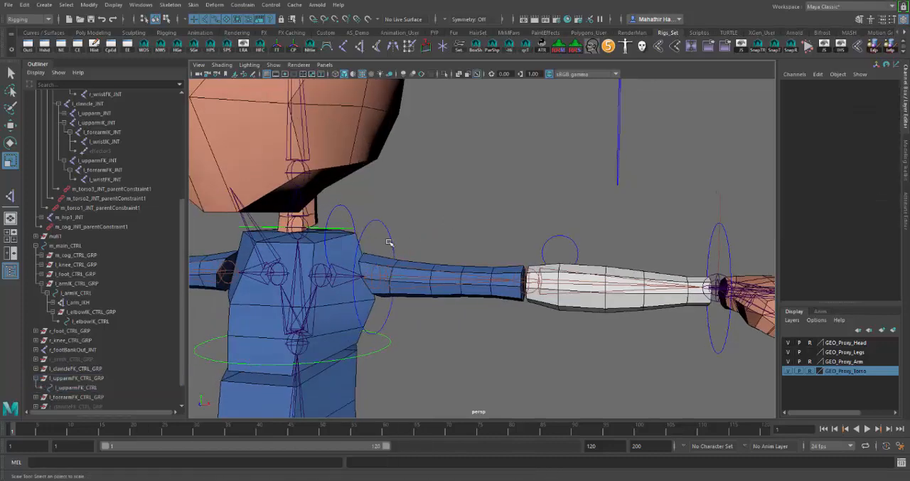
{"action": "left_click", "coordinate": [391, 240]}
{"action": "left_click_drag", "start_coordinate": [376, 276], "coordinate": [425, 310]}
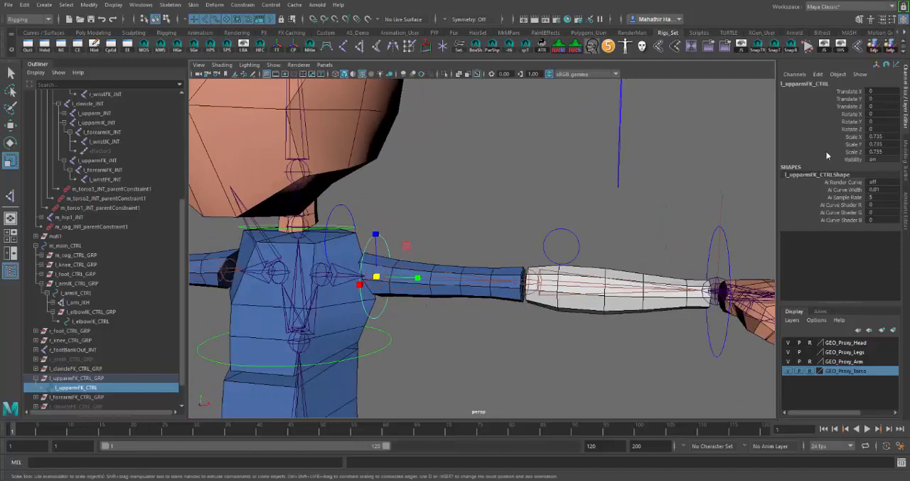
Freeze the Scale X, Y and Z channels of l_upparmFK_CTRL and deselect it
{"action": "left_click_drag", "start_coordinate": [856, 136], "coordinate": [810, 152]}
{"action": "right_click", "coordinate": [810, 152]}
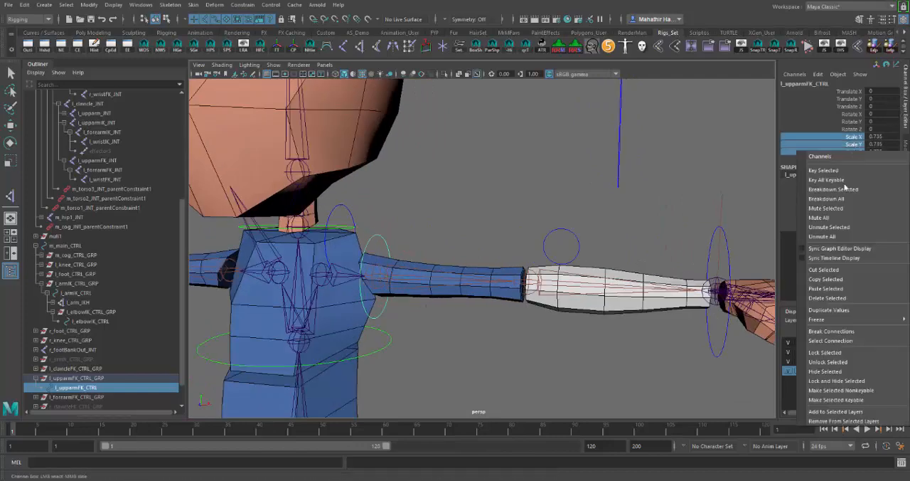
{"action": "mouse_move", "coordinate": [810, 319]}
{"action": "left_click", "coordinate": [751, 339]}
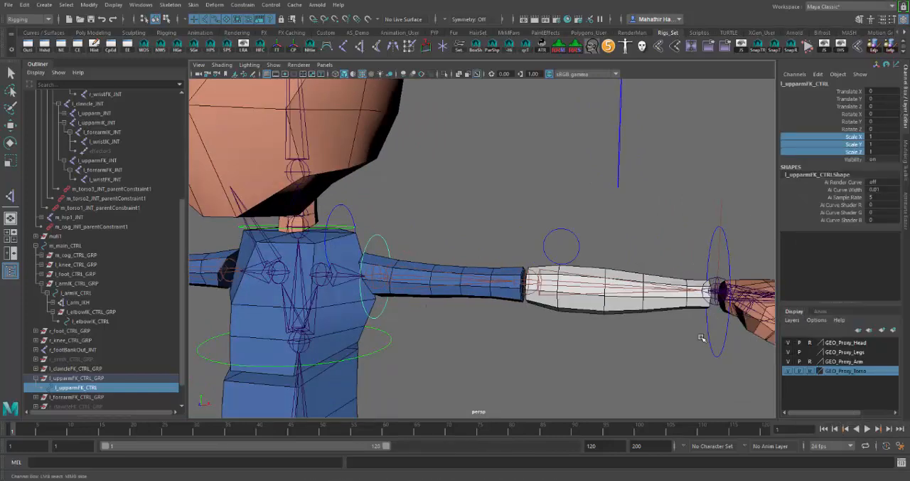
{"action": "left_click_drag", "start_coordinate": [451, 219], "coordinate": [472, 204], "text": "alt"}
{"action": "left_click", "coordinate": [528, 195]}
Snap l_forearmFK_CTRL_GRP onto l_forearmFK_JNT by parent-constraining the group to the joint
{"action": "left_click_drag", "start_coordinate": [528, 195], "coordinate": [557, 201], "text": "alt"}
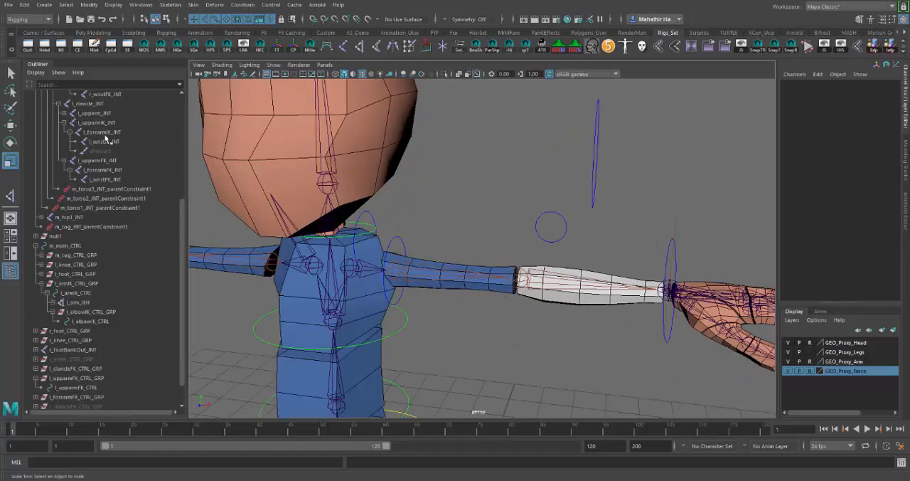
{"action": "left_click", "coordinate": [111, 171]}
{"action": "left_click_drag", "start_coordinate": [646, 217], "coordinate": [628, 201], "text": "alt"}
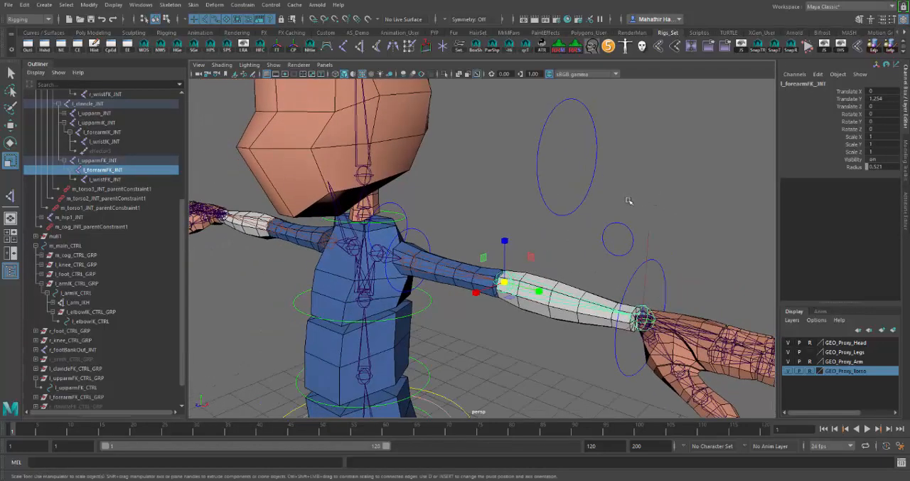
{"action": "left_click", "coordinate": [103, 397]}
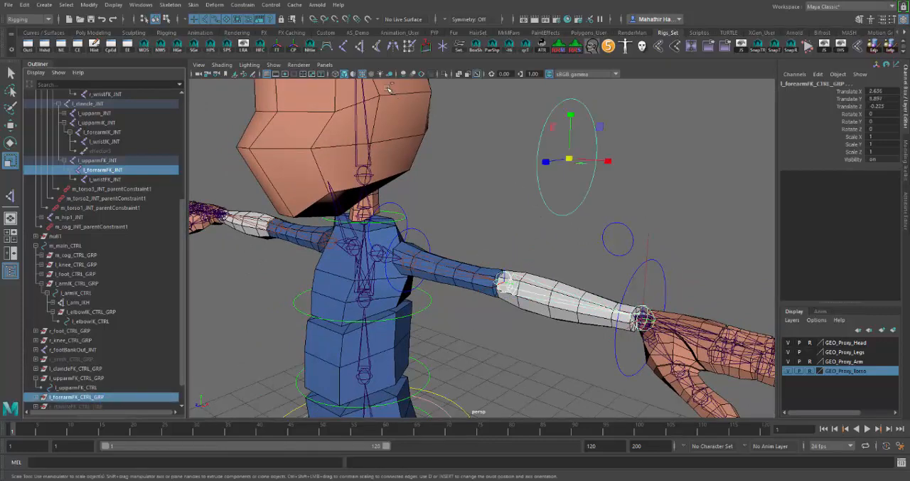
{"action": "left_click", "coordinate": [242, 5]}
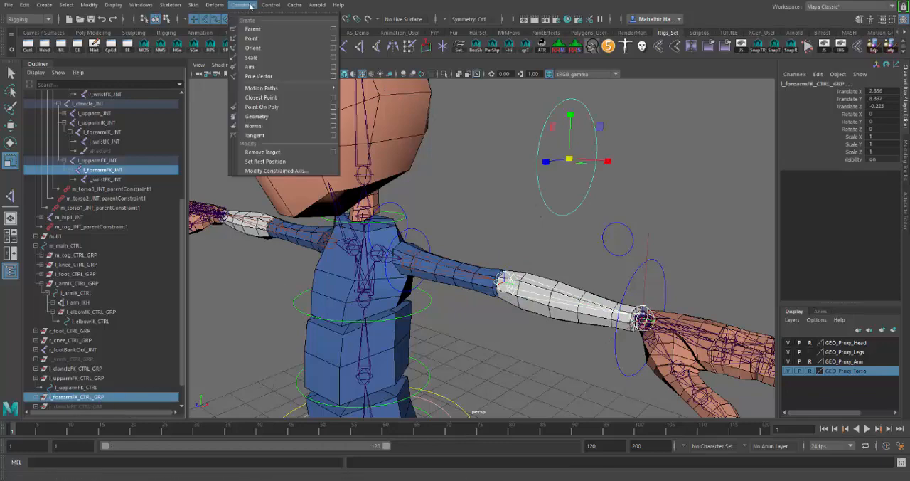
{"action": "left_click", "coordinate": [280, 30]}
Expand l_forearmFK_CTRL_GRP and delete its parent constraint node
{"action": "scroll", "coordinate": [643, 274], "scroll_direction": "up", "scroll_amount": 3}
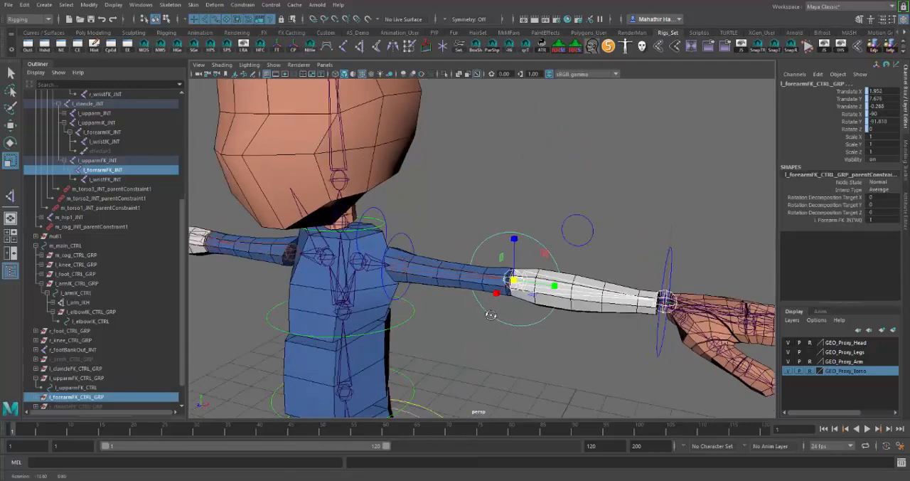
{"action": "left_click", "coordinate": [41, 396]}
{"action": "scroll", "coordinate": [138, 380], "scroll_direction": "down", "scroll_amount": 2}
{"action": "left_click", "coordinate": [107, 368]}
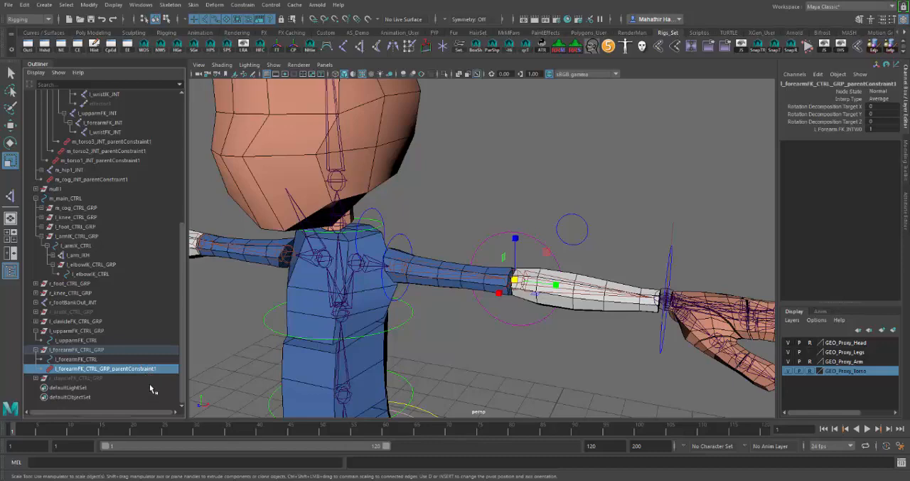
{"action": "key", "text": "Delete"}
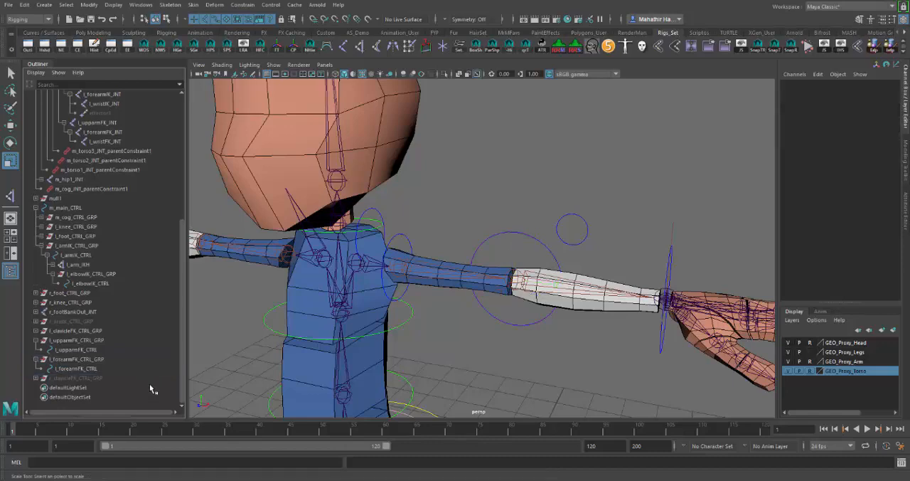
Select all CVs of the l_forearmFK_CTRL circle, isolating the curve only for the selection
{"action": "left_click", "coordinate": [531, 235]}
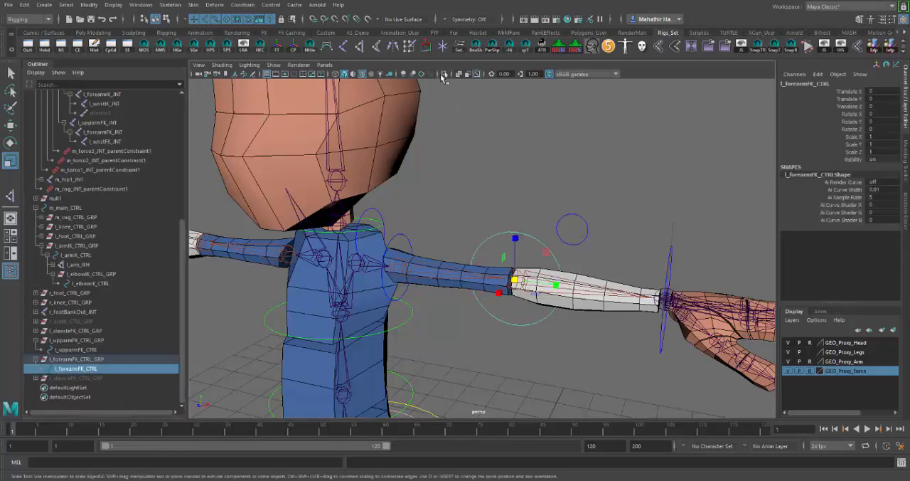
{"action": "left_click", "coordinate": [444, 74]}
{"action": "right_click_drag", "start_coordinate": [538, 241], "coordinate": [485, 243]}
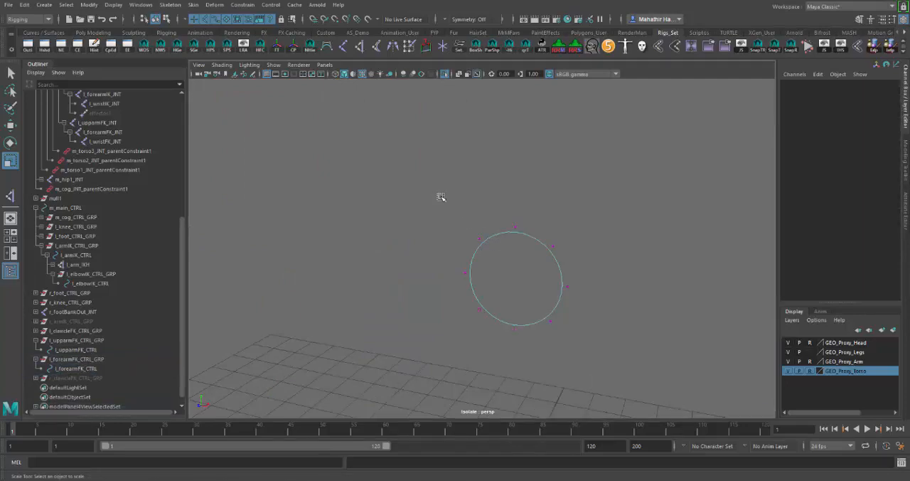
{"action": "left_click_drag", "start_coordinate": [439, 193], "coordinate": [599, 373]}
{"action": "left_click", "coordinate": [444, 74]}
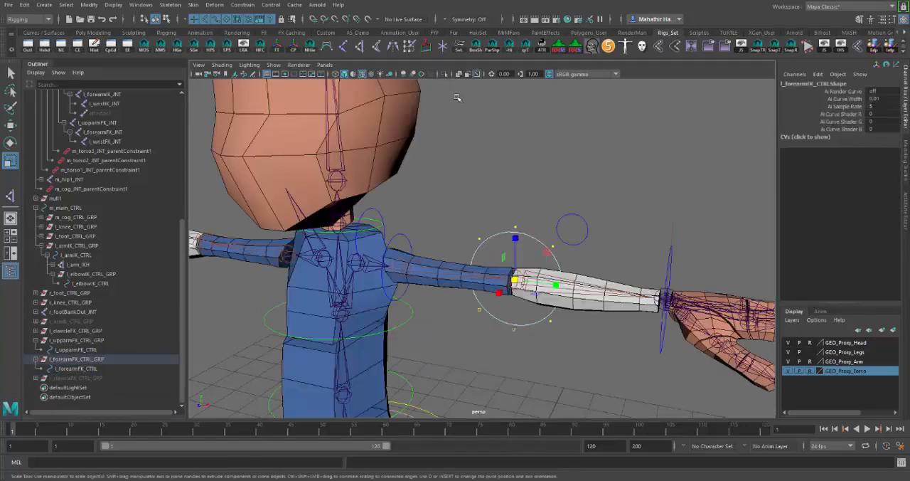
Rotate the l_forearmFK_CTRL CVs so the circle lies flat at the elbow, and turn off the Rotate tool's step snap
{"action": "key", "text": "e"}
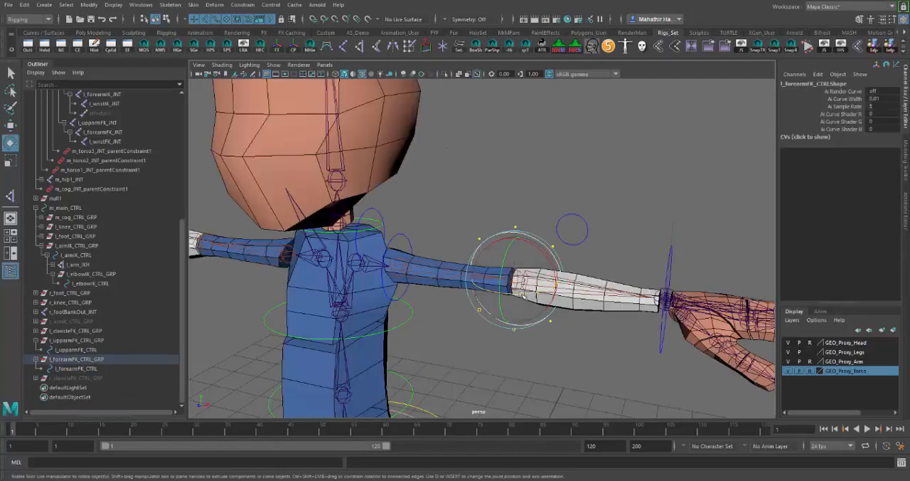
{"action": "double_click", "coordinate": [10, 142]}
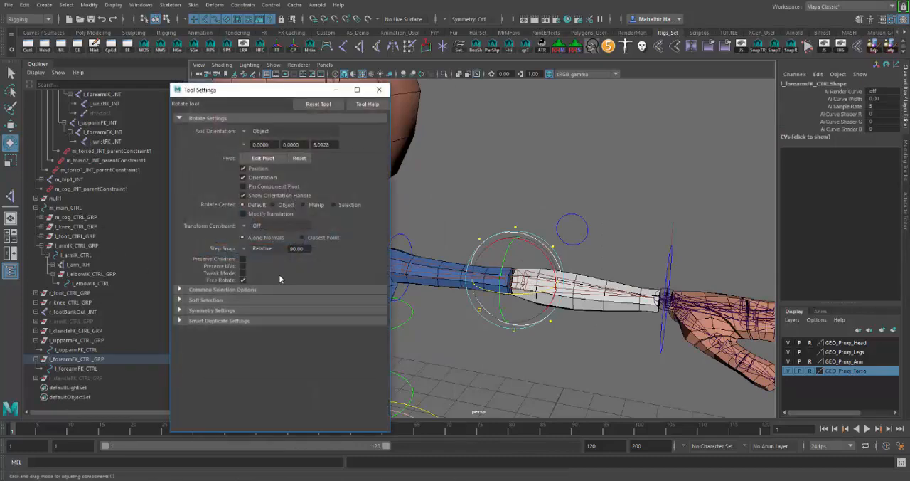
{"action": "mouse_move", "coordinate": [528, 294]}
{"action": "left_mouse_down", "text": "alt"}
{"action": "mouse_move", "coordinate": [461, 272]}
{"action": "mouse_move", "coordinate": [491, 250]}
{"action": "left_mouse_up", "text": "alt"}
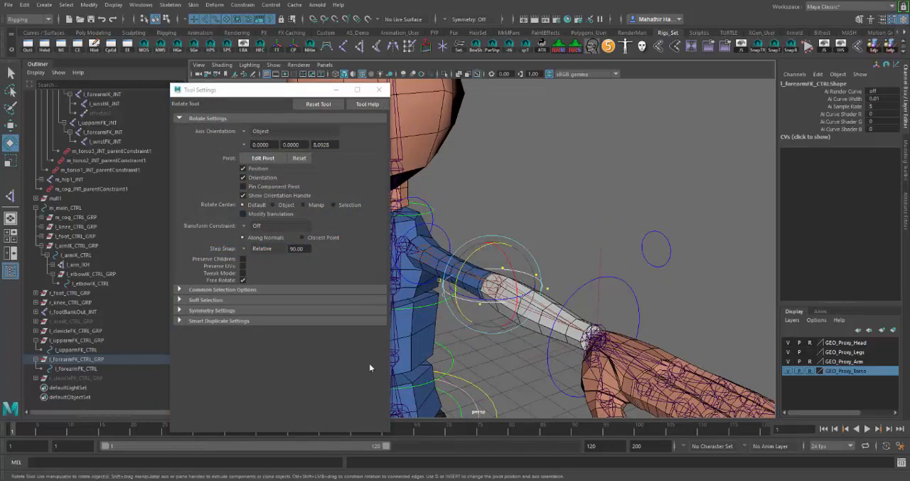
{"action": "left_click", "coordinate": [262, 249]}
{"action": "left_click", "coordinate": [264, 257]}
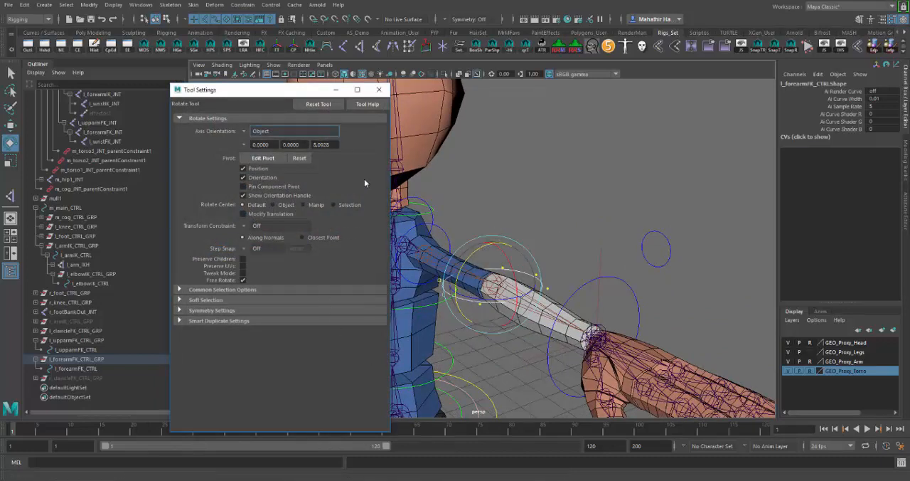
{"action": "left_click", "coordinate": [379, 89]}
{"action": "left_click_drag", "start_coordinate": [497, 197], "coordinate": [498, 216], "text": "alt"}
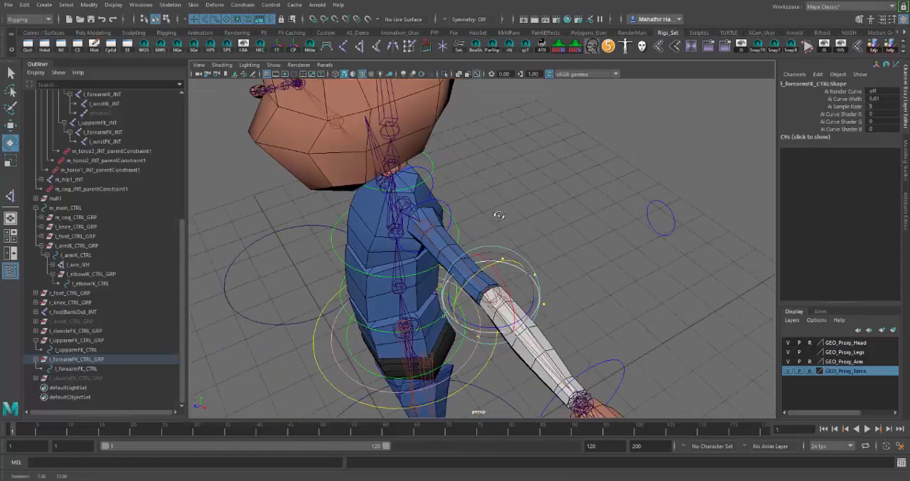
Select the l_forearmFK_CTRL circle as an object and scale it down uniformly to 0.791
{"action": "left_click", "coordinate": [564, 250]}
{"action": "right_click_drag", "start_coordinate": [538, 292], "coordinate": [571, 238]}
{"action": "left_click_drag", "start_coordinate": [568, 275], "coordinate": [589, 276], "text": "alt"}
{"action": "left_click", "coordinate": [589, 276]}
{"action": "left_click", "coordinate": [548, 296]}
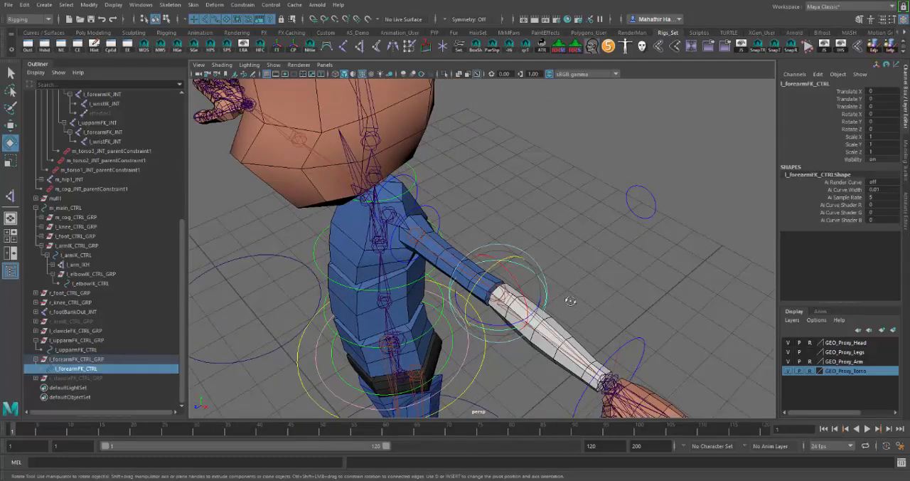
{"action": "left_click_drag", "start_coordinate": [548, 296], "coordinate": [488, 291], "text": "alt"}
{"action": "key", "text": "r"}
Freeze the Scale X, Y and Z channels of l_forearmFK_CTRL
{"action": "left_click_drag", "start_coordinate": [849, 136], "coordinate": [850, 153]}
{"action": "right_click", "coordinate": [851, 154]}
{"action": "mouse_move", "coordinate": [834, 325]}
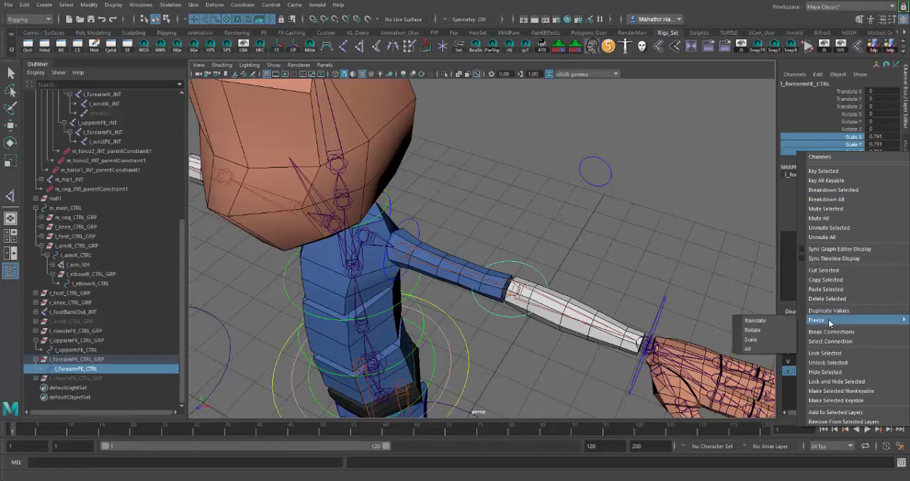
{"action": "left_click", "coordinate": [765, 345]}
Test-rotate l_forearmFK_CTRL about its Z axis, undo the rotation and deselect the control
{"action": "left_click_drag", "start_coordinate": [640, 274], "coordinate": [535, 290], "text": "alt"}
{"action": "key", "text": "e"}
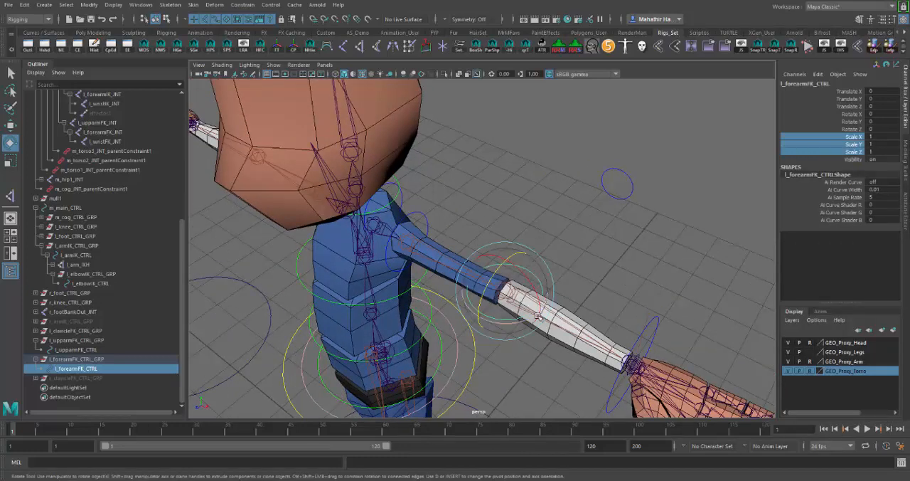
{"action": "left_click_drag", "start_coordinate": [522, 325], "coordinate": [503, 301]}
{"action": "key", "text": "ctrl+z"}
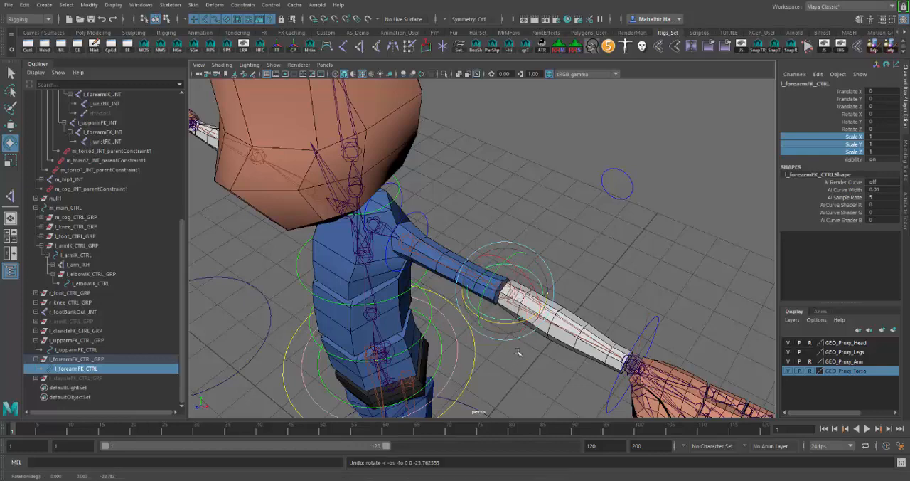
{"action": "left_click_drag", "start_coordinate": [563, 336], "coordinate": [590, 363], "text": "alt"}
{"action": "left_click", "coordinate": [591, 363]}
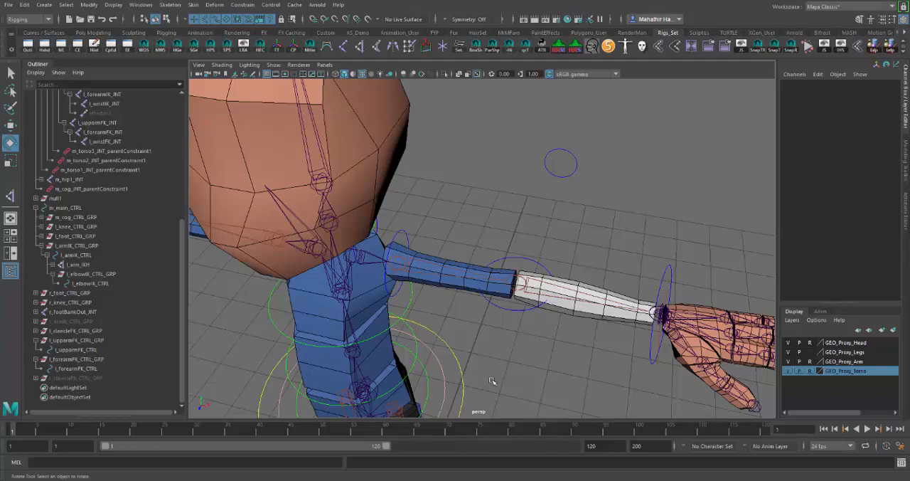
Select m_torso1_CTRL and expand its hierarchy in the Outliner down to m_torso3_CTRL_GRP
{"action": "left_click_drag", "start_coordinate": [587, 386], "coordinate": [528, 350], "text": "alt"}
{"action": "left_click", "coordinate": [509, 302]}
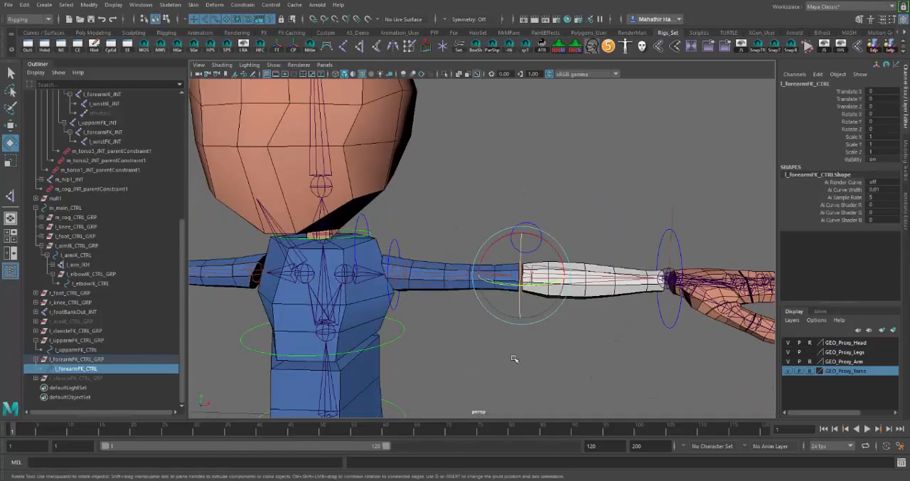
{"action": "middle_click_drag", "start_coordinate": [488, 386], "coordinate": [524, 275], "text": "alt"}
{"action": "right_click_drag", "start_coordinate": [527, 281], "coordinate": [458, 328], "text": "alt"}
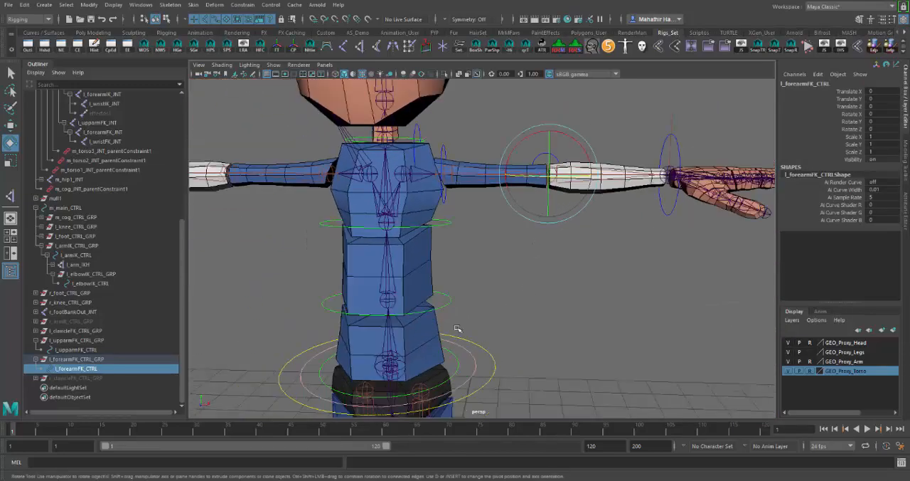
{"action": "left_click", "coordinate": [446, 380]}
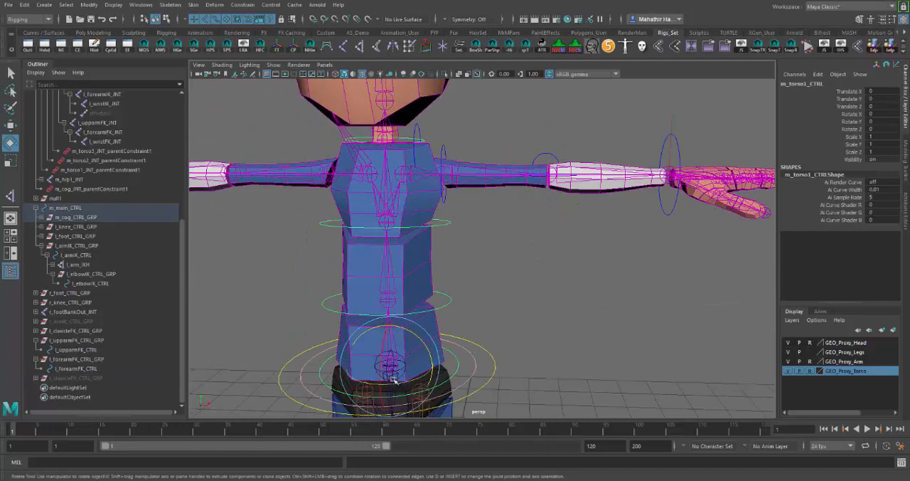
{"action": "key", "text": "w"}
{"action": "key", "text": "f"}
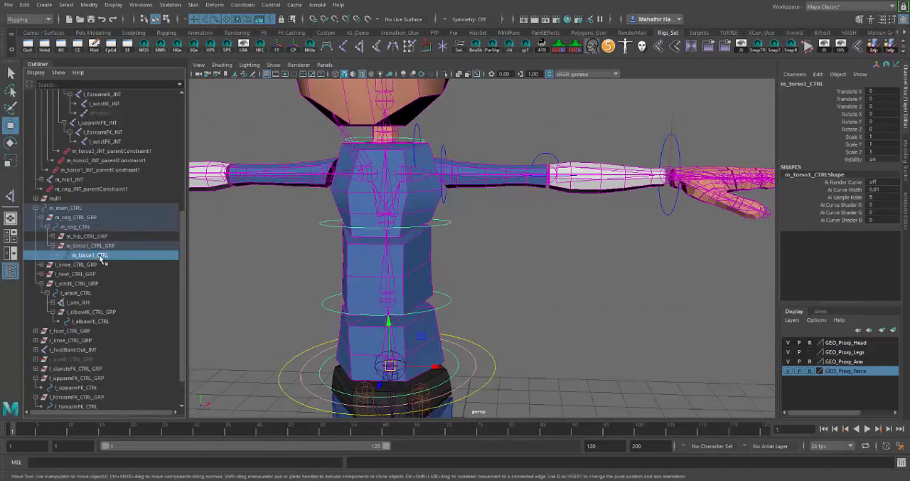
{"action": "left_click", "coordinate": [116, 245]}
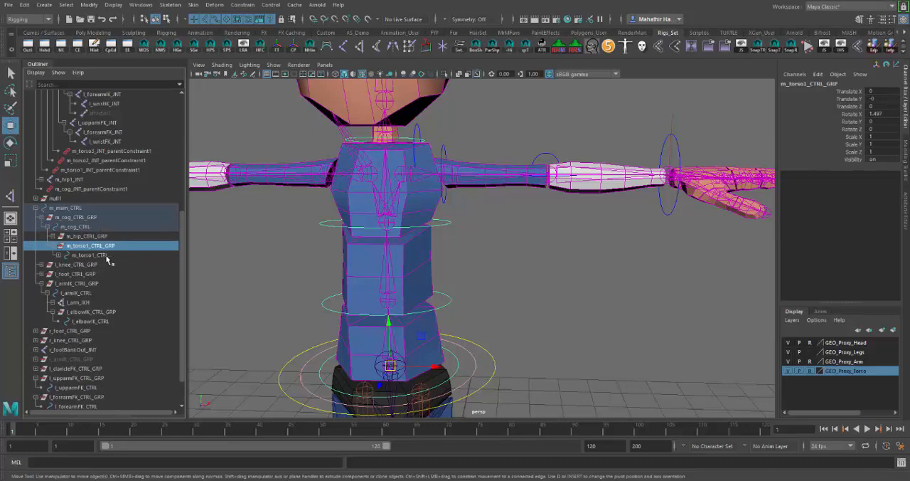
{"action": "left_click", "coordinate": [105, 255]}
{"action": "left_click", "coordinate": [64, 256]}
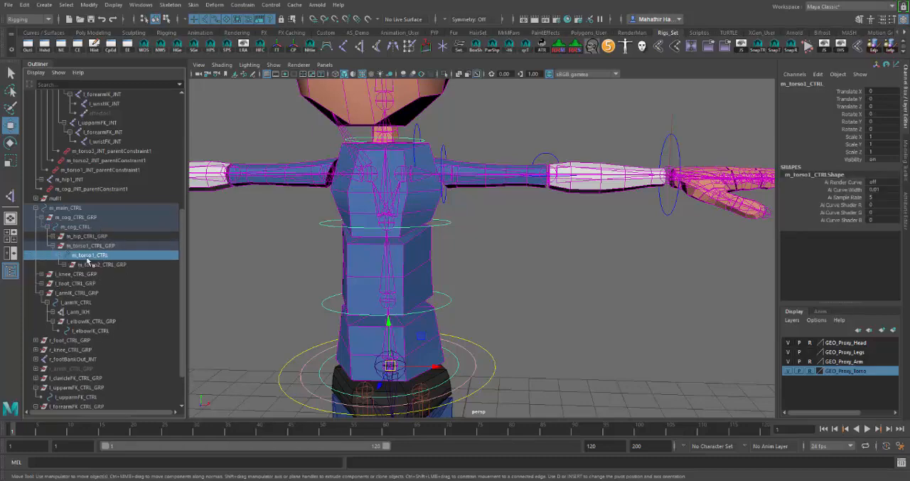
{"action": "left_click", "coordinate": [103, 264]}
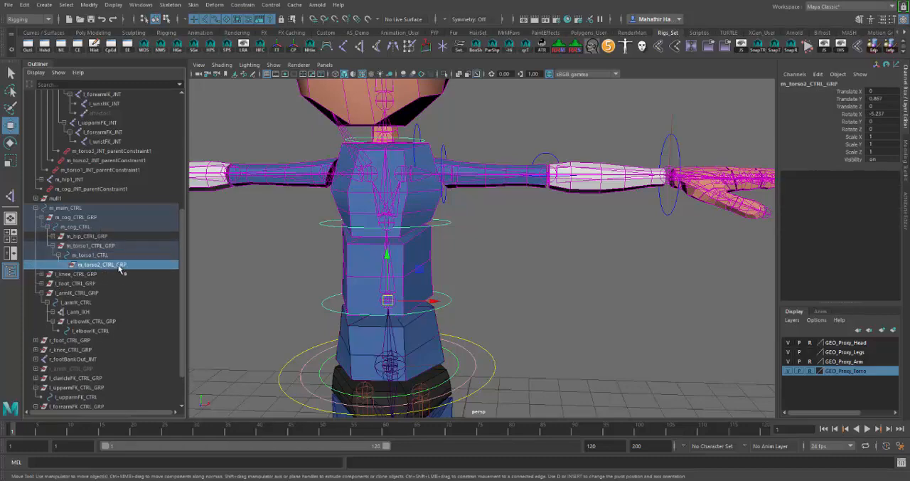
{"action": "left_click", "coordinate": [67, 265]}
{"action": "left_click", "coordinate": [103, 274]}
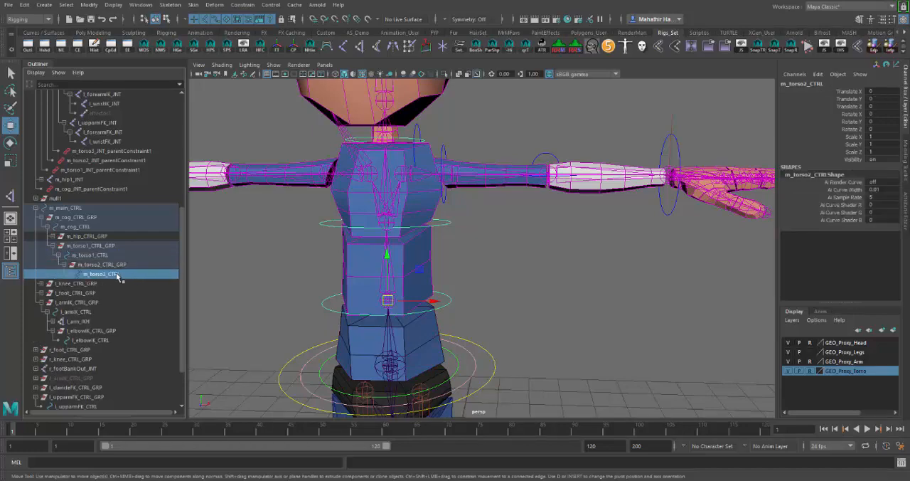
{"action": "left_click", "coordinate": [72, 275]}
Go through the nested torso controls and groups to examine how each group is parented under the previous control
{"action": "left_click", "coordinate": [89, 247]}
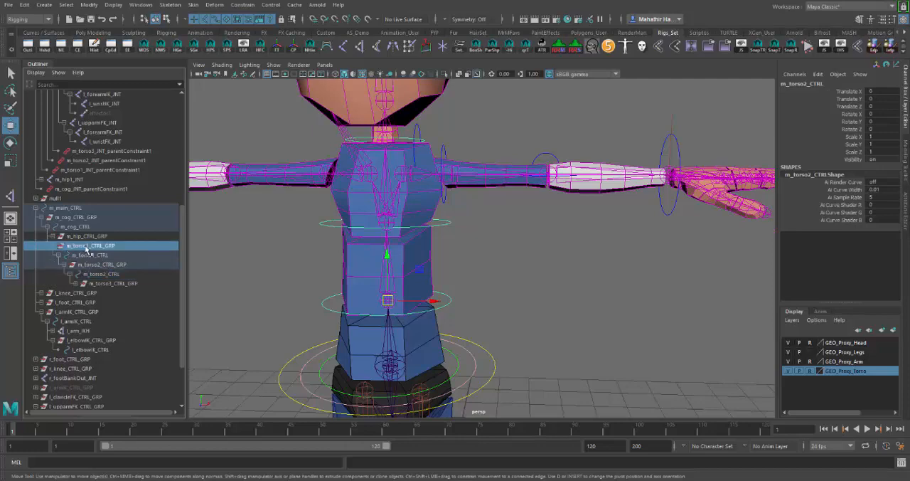
{"action": "left_click", "coordinate": [104, 256]}
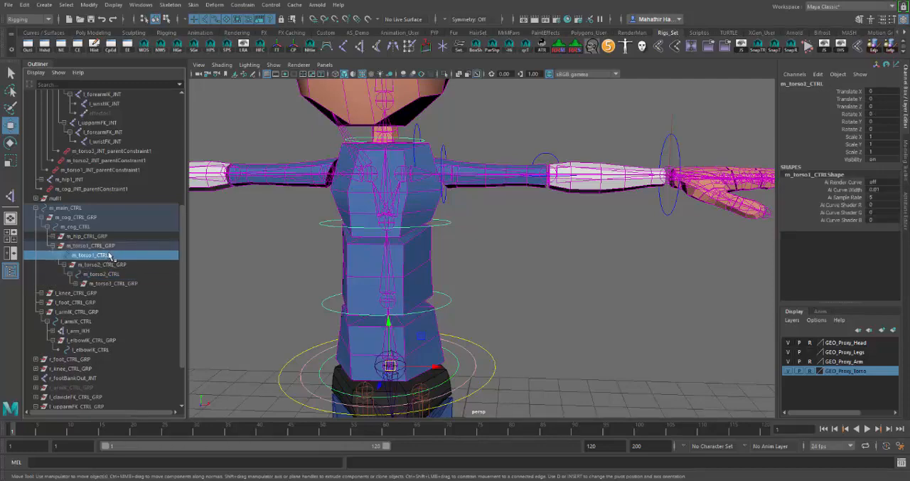
{"action": "left_click", "coordinate": [121, 264]}
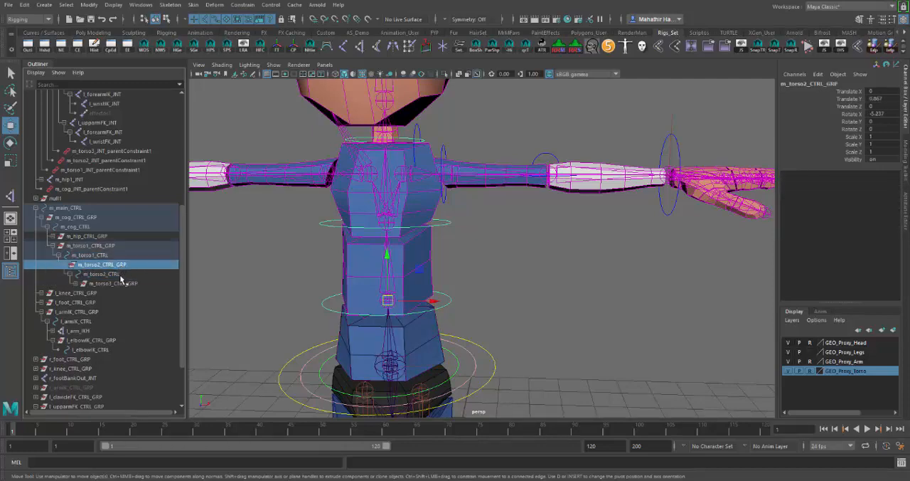
{"action": "left_click", "coordinate": [122, 283]}
{"action": "left_click", "coordinate": [103, 256]}
{"action": "left_click", "coordinate": [128, 274]}
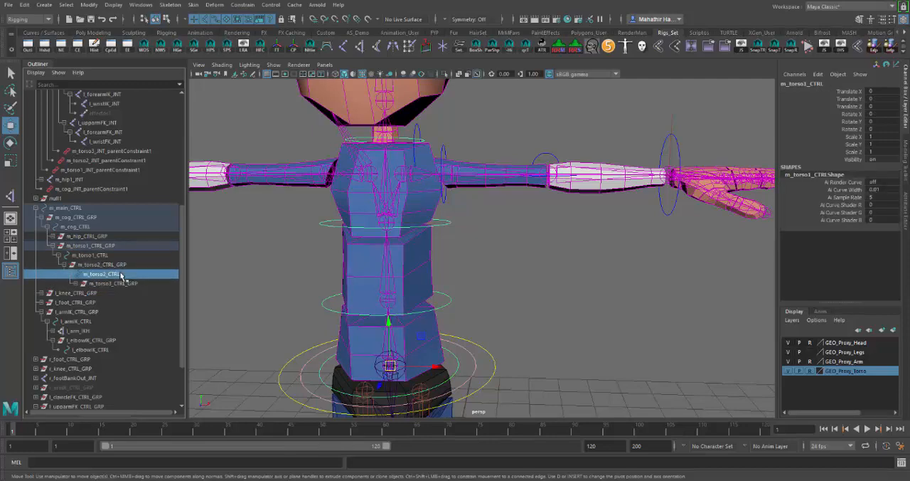
{"action": "left_click", "coordinate": [129, 284]}
{"action": "scroll", "coordinate": [541, 278], "scroll_direction": "up", "scroll_amount": 5}
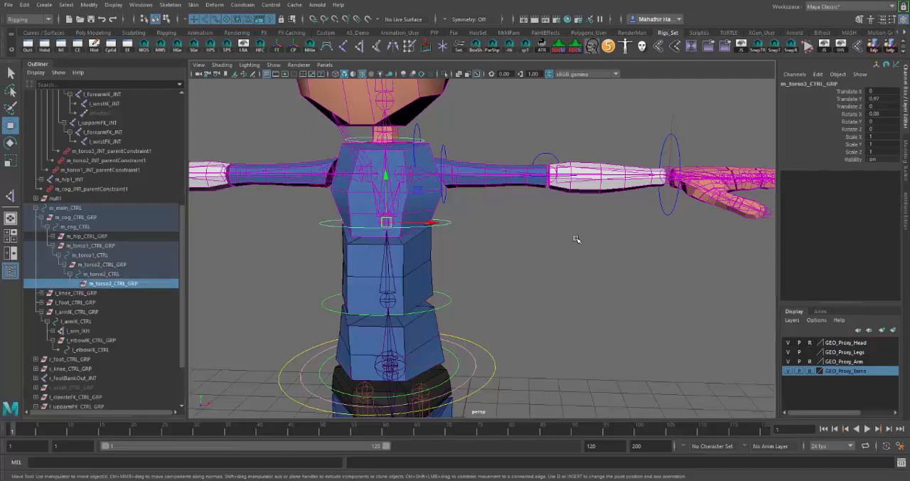
Collapse the m_main_CTRL hierarchy and parent l_upparmFK_CTRL_GRP under l_clavicleFK_CTRL
{"action": "left_click_drag", "start_coordinate": [549, 282], "coordinate": [403, 240], "text": "alt"}
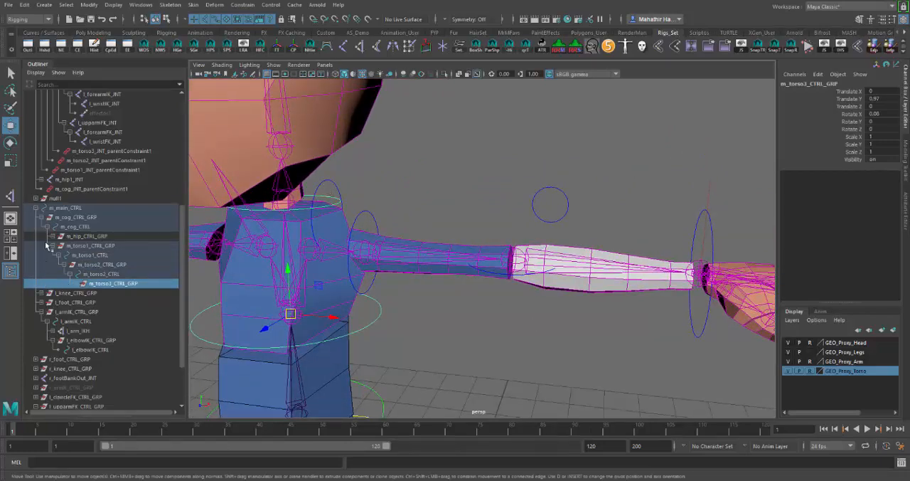
{"action": "left_click", "coordinate": [34, 208]}
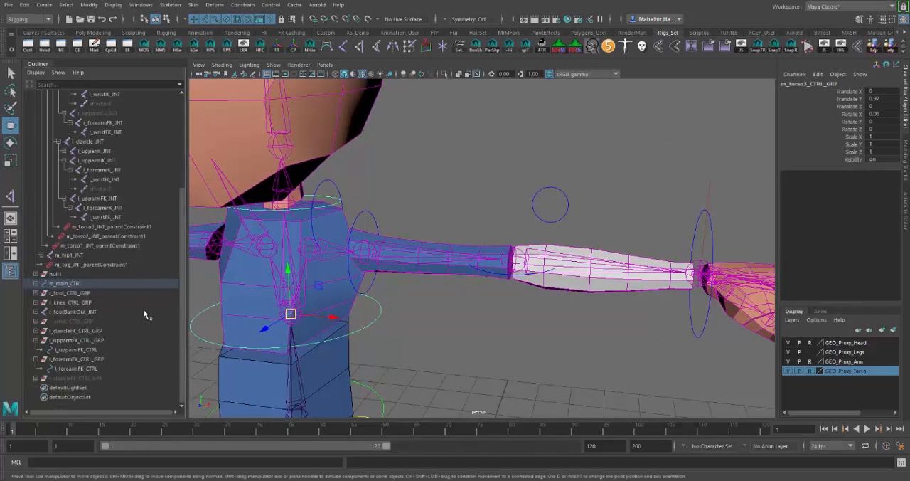
{"action": "left_click", "coordinate": [125, 330]}
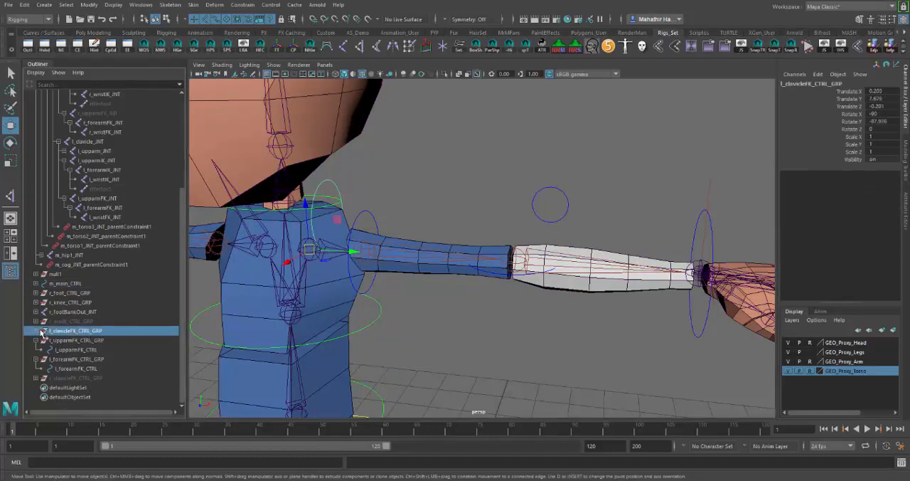
{"action": "left_click", "coordinate": [35, 331]}
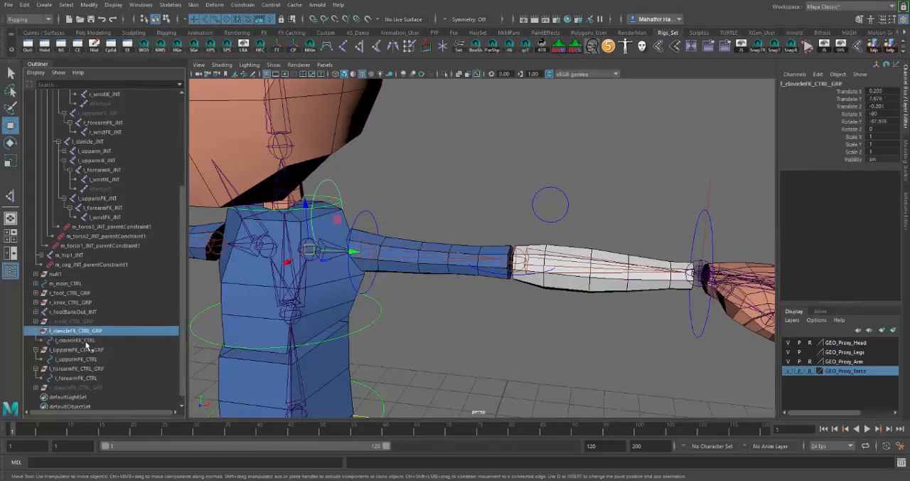
{"action": "left_click", "coordinate": [79, 351]}
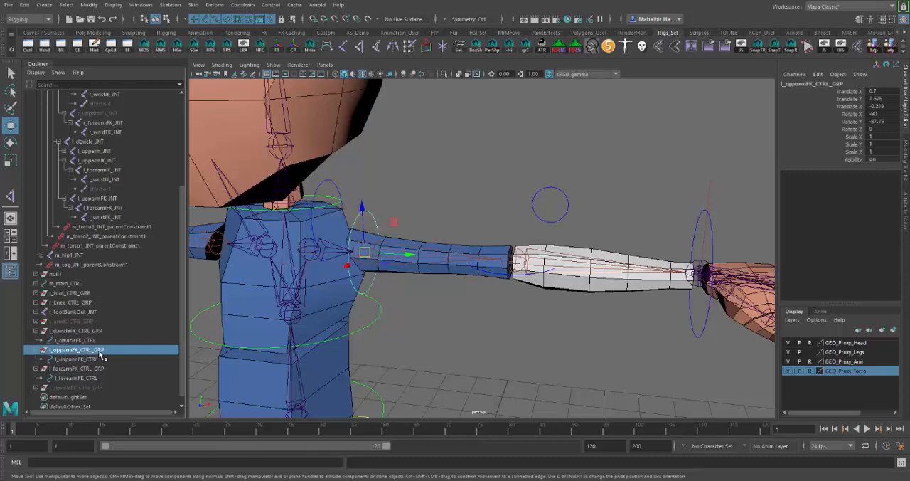
{"action": "left_click_drag", "start_coordinate": [103, 357], "coordinate": [105, 341]}
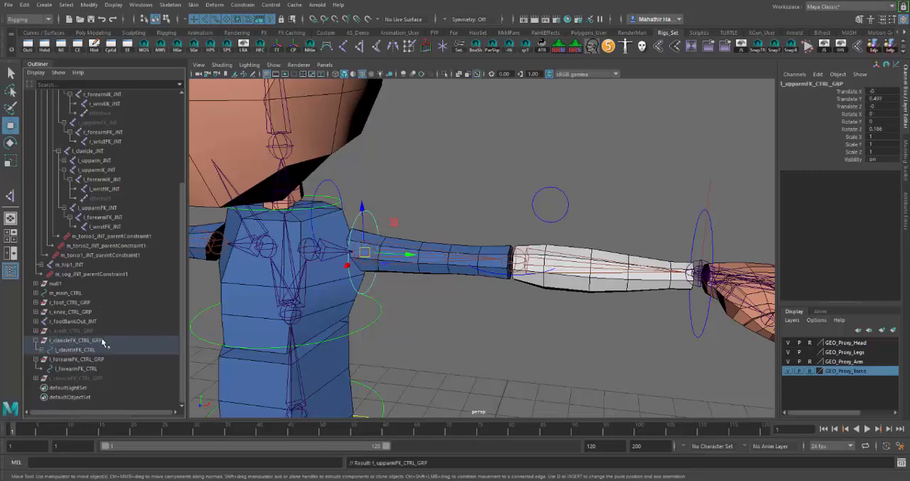
{"action": "left_click", "coordinate": [44, 350]}
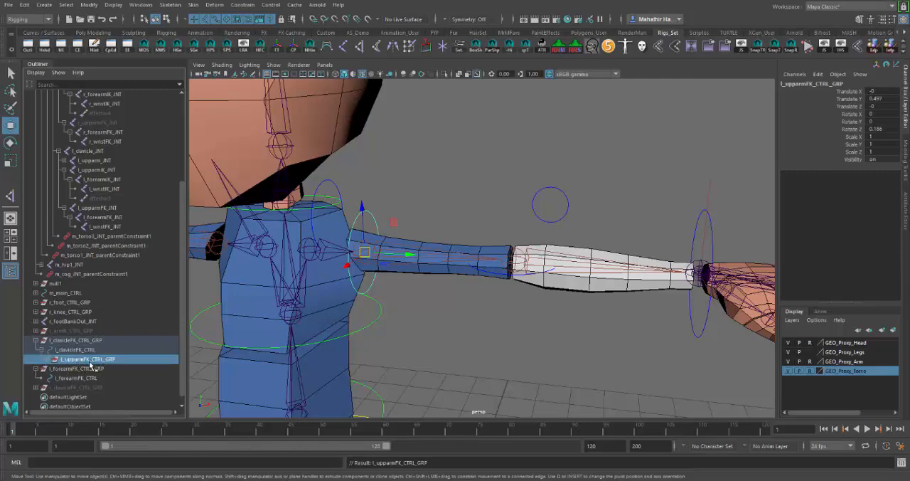
{"action": "scroll", "coordinate": [91, 367], "scroll_direction": "down", "scroll_amount": 1}
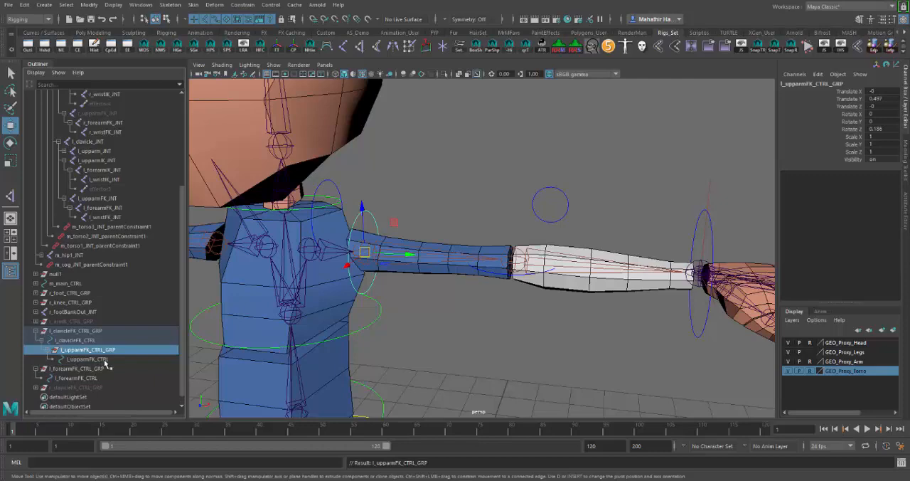
Parent l_forearmFK_CTRL_GRP under l_upparmFK_CTRL, and expand the group to select l_forearmFK_CTRL
{"action": "left_click", "coordinate": [89, 359]}
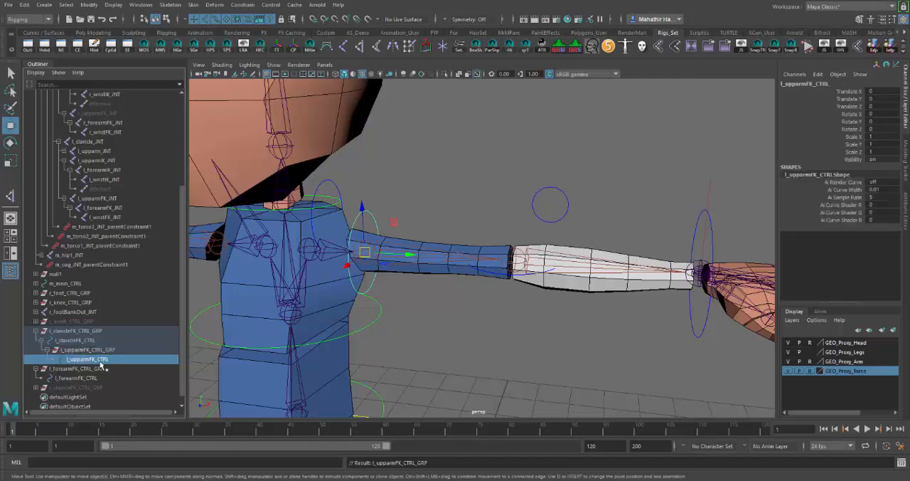
{"action": "left_click", "coordinate": [76, 369]}
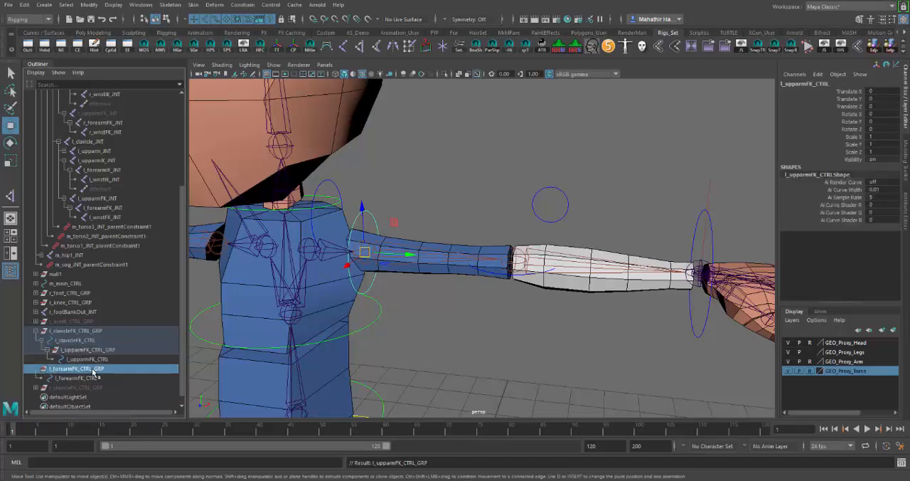
{"action": "middle_click_drag", "start_coordinate": [105, 369], "coordinate": [110, 360]}
{"action": "left_click", "coordinate": [55, 369]}
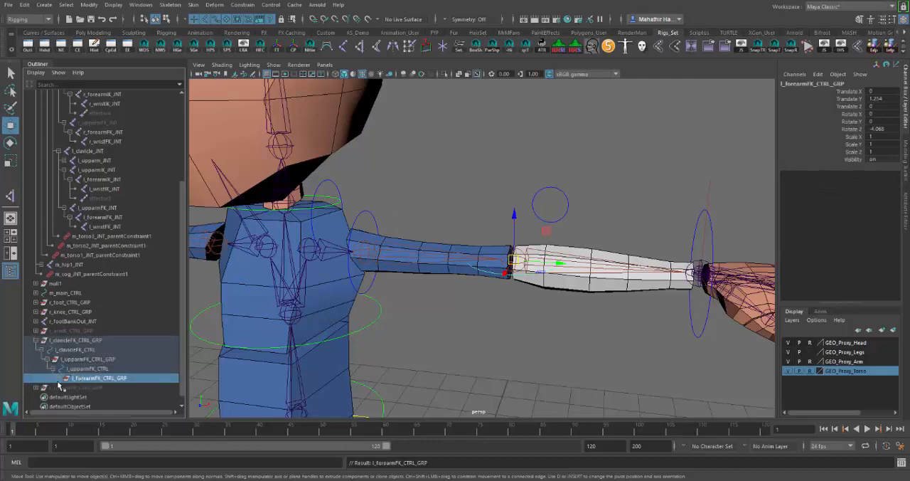
{"action": "left_click", "coordinate": [61, 378]}
{"action": "left_click", "coordinate": [115, 388]}
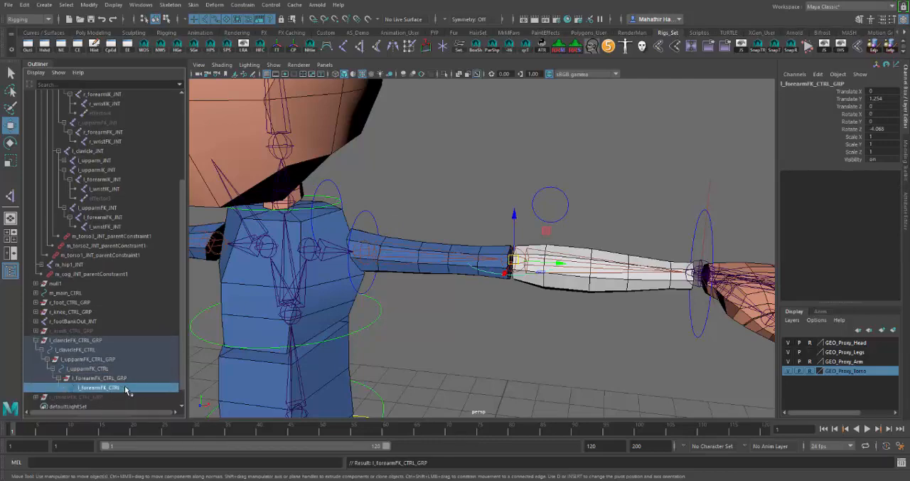
Rotate l_clavicleFK_CTRL upward to test whether the upper arm and forearm controls follow it
{"action": "scroll", "coordinate": [554, 320], "scroll_direction": "down", "scroll_amount": 3}
{"action": "left_click_drag", "start_coordinate": [540, 322], "coordinate": [527, 327], "text": "alt"}
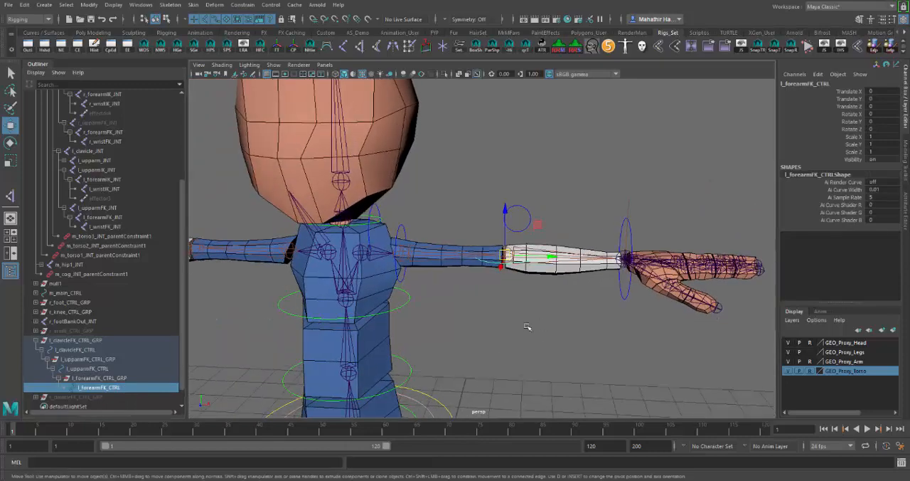
{"action": "left_click", "coordinate": [79, 350]}
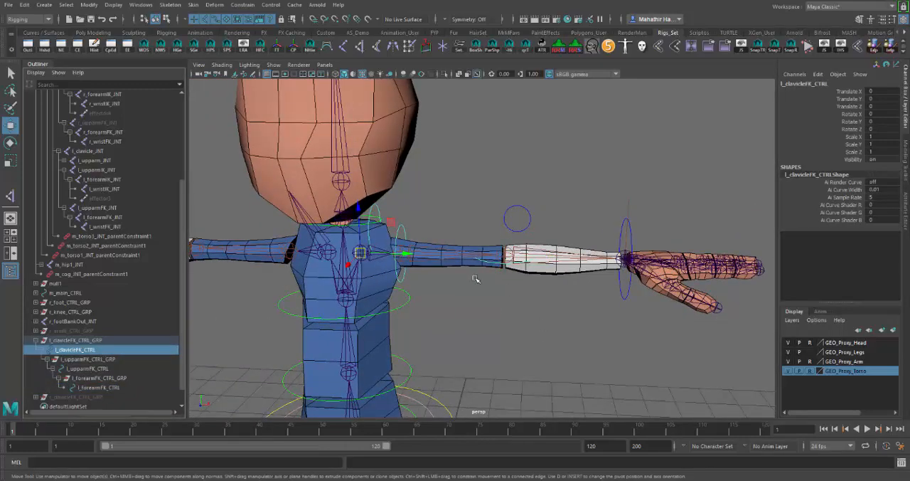
{"action": "key", "text": "e"}
{"action": "left_click_drag", "start_coordinate": [400, 240], "coordinate": [407, 222]}
{"action": "left_click", "coordinate": [413, 217]}
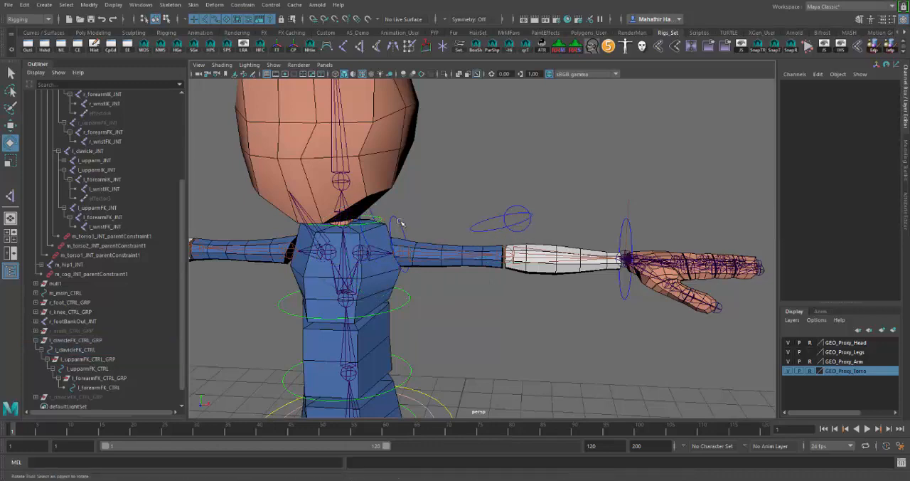
Rotate l_upparmFK_CTRL and bend l_forearmFK_CTRL about -42 degrees in Z to test the FK chain
{"action": "left_click", "coordinate": [401, 223]}
{"action": "left_click_drag", "start_coordinate": [435, 224], "coordinate": [472, 219]}
{"action": "left_click", "coordinate": [496, 198]}
{"action": "left_click_drag", "start_coordinate": [551, 248], "coordinate": [560, 255], "text": "alt"}
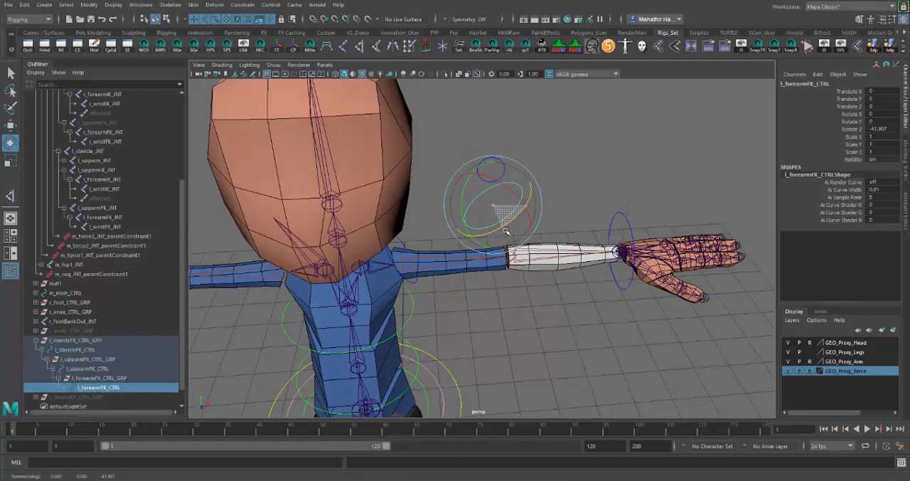
Undo the test rotations of the left arm FK controls back to their zeroed pose
{"action": "key", "text": "ctrl+z"}
{"action": "key", "text": "ctrl+z"}
{"action": "key", "text": "ctrl+z"}
{"action": "key", "text": "ctrl+z"}
{"action": "key", "text": "ctrl+z"}
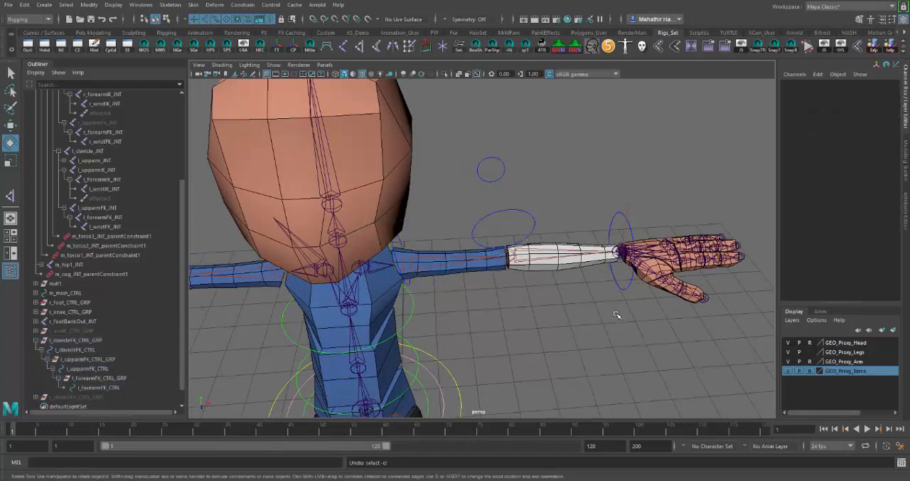
{"action": "left_click_drag", "start_coordinate": [601, 313], "coordinate": [586, 301], "text": "alt"}
{"action": "left_click", "coordinate": [551, 303]}
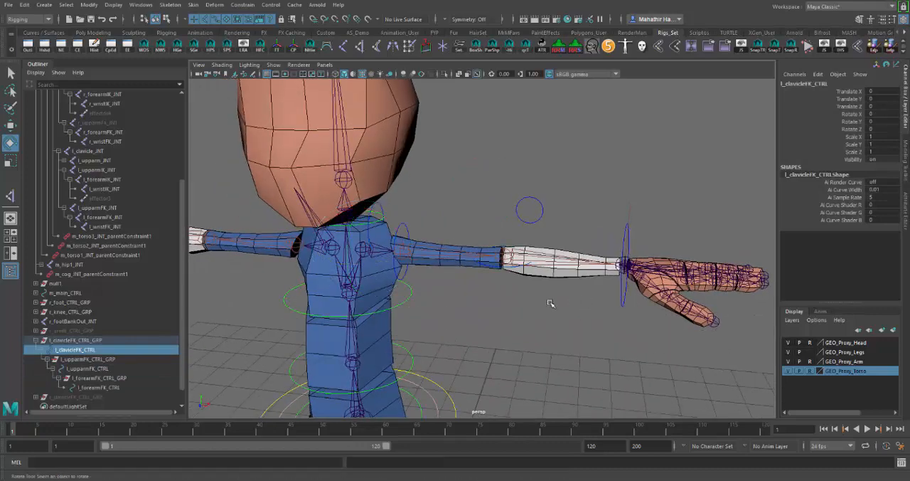
Go through the left arm's FK controls from clavicle to forearm to check their rotation pivots
{"action": "left_click", "coordinate": [382, 210]}
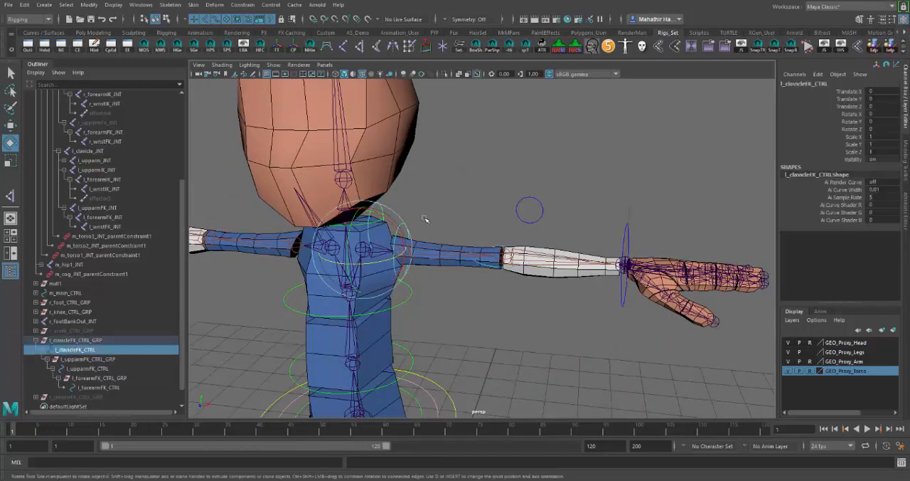
{"action": "left_click", "coordinate": [425, 219]}
{"action": "left_click", "coordinate": [402, 225]}
{"action": "left_click", "coordinate": [497, 270]}
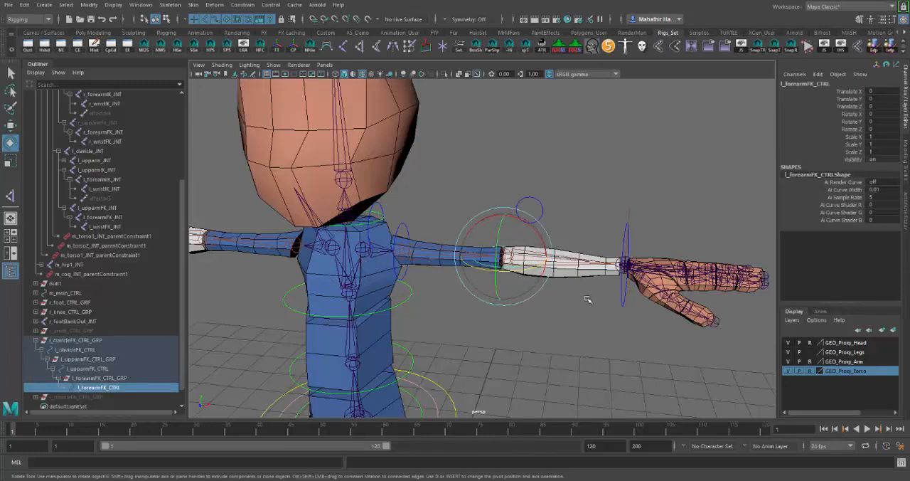
{"action": "left_click_drag", "start_coordinate": [578, 302], "coordinate": [589, 311], "text": "alt"}
Move l_armIK_CTRL toward the body to test the IK arm, and undo the move
{"action": "left_click", "coordinate": [623, 304]}
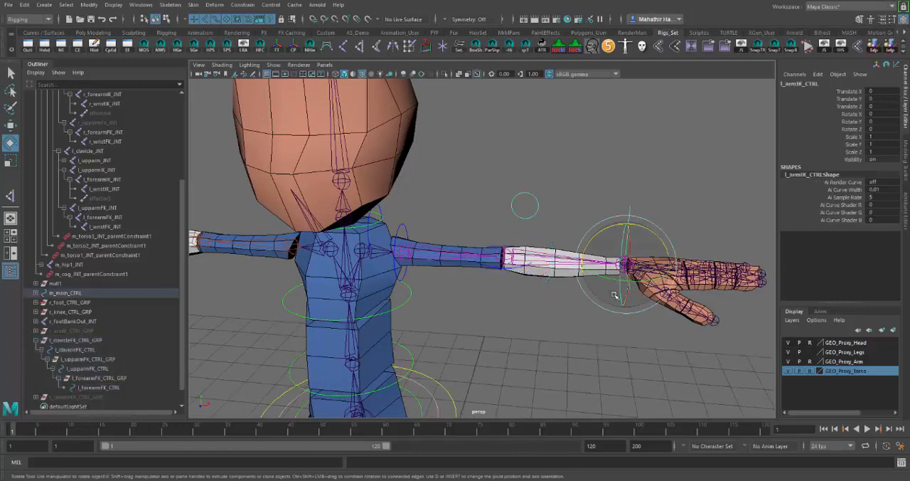
{"action": "key", "text": "w"}
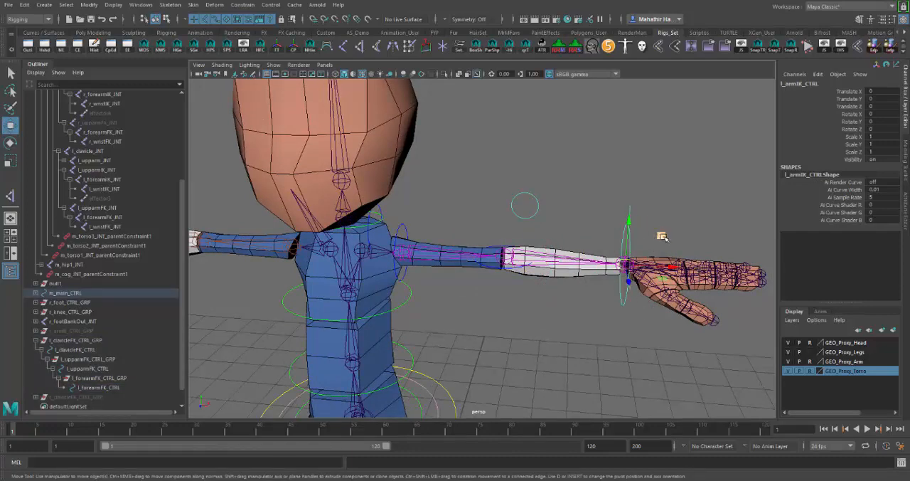
{"action": "left_click_drag", "start_coordinate": [663, 236], "coordinate": [553, 211]}
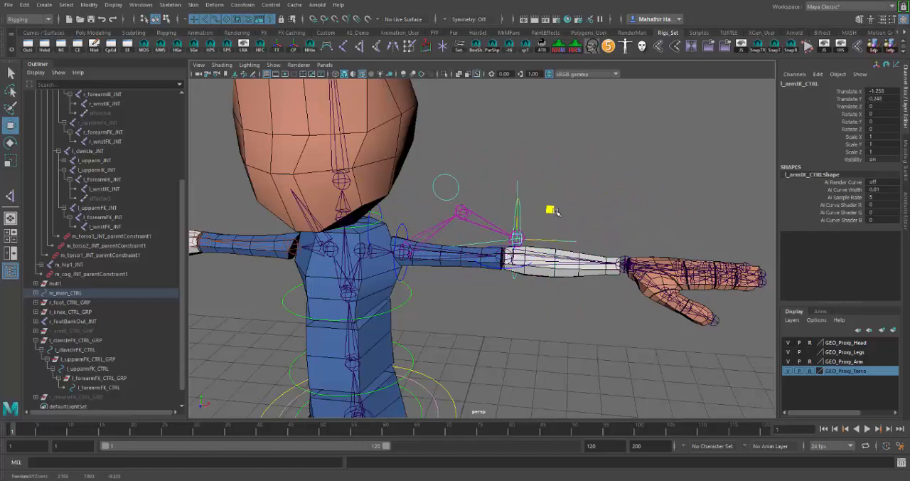
{"action": "key", "text": "ctrl+z"}
Hide the GEO_Proxy_Arm display layer to expose the left arm joints
{"action": "left_click_drag", "start_coordinate": [524, 358], "coordinate": [491, 348], "text": "alt"}
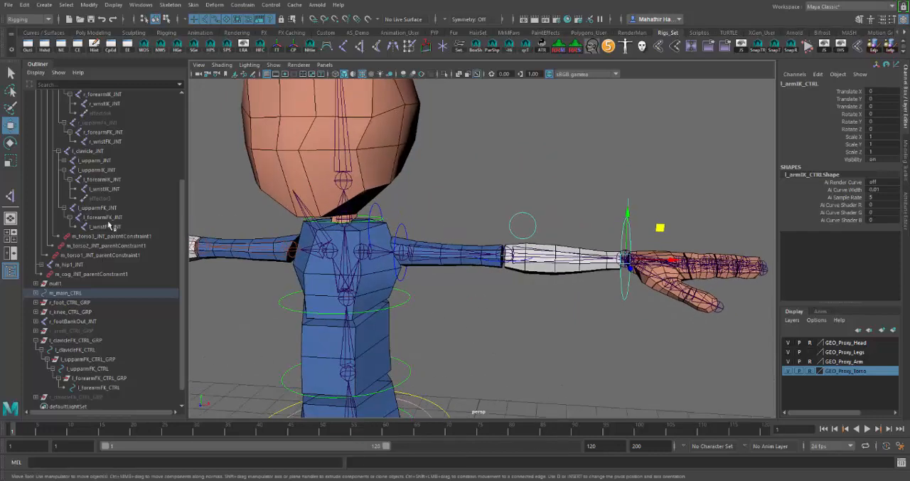
{"action": "mouse_move", "coordinate": [491, 315]}
{"action": "left_mouse_down", "text": "alt"}
{"action": "mouse_move", "coordinate": [469, 316]}
{"action": "mouse_move", "coordinate": [490, 312]}
{"action": "left_mouse_up", "text": "alt"}
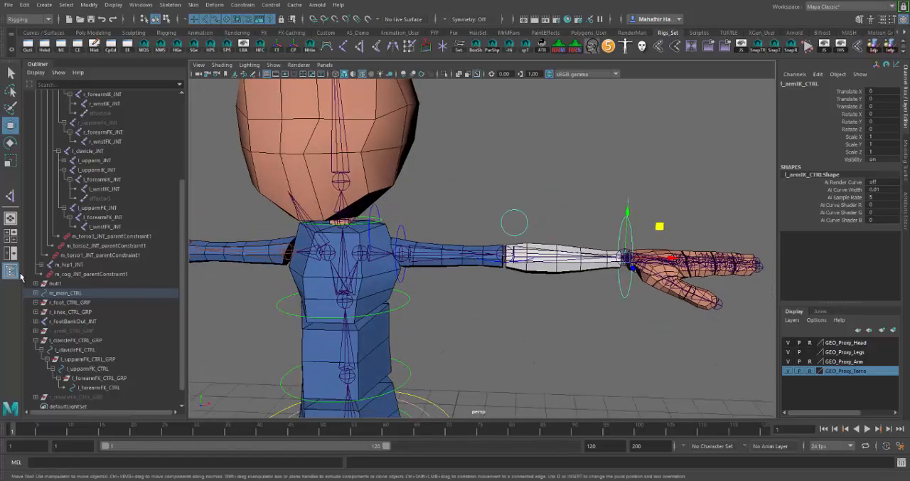
{"action": "left_click_drag", "start_coordinate": [477, 278], "coordinate": [477, 281], "text": "alt"}
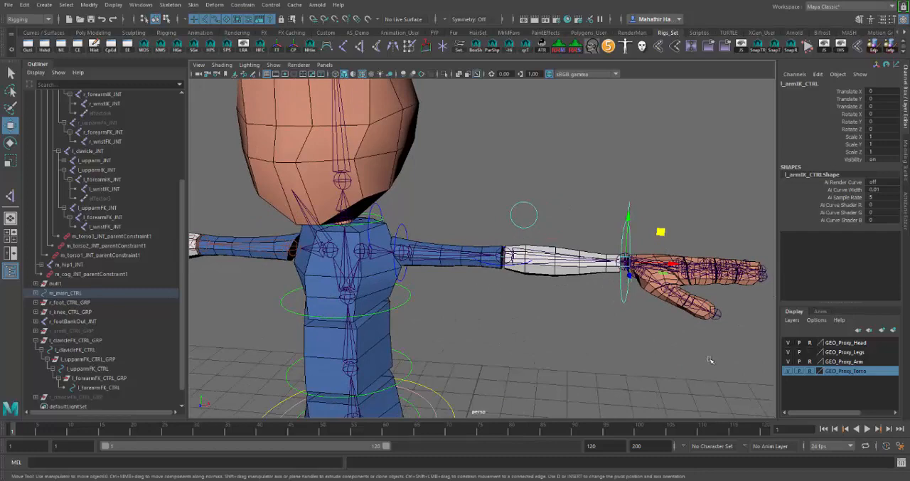
{"action": "left_click", "coordinate": [787, 361]}
{"action": "scroll", "coordinate": [508, 342], "scroll_direction": "up", "scroll_amount": 5}
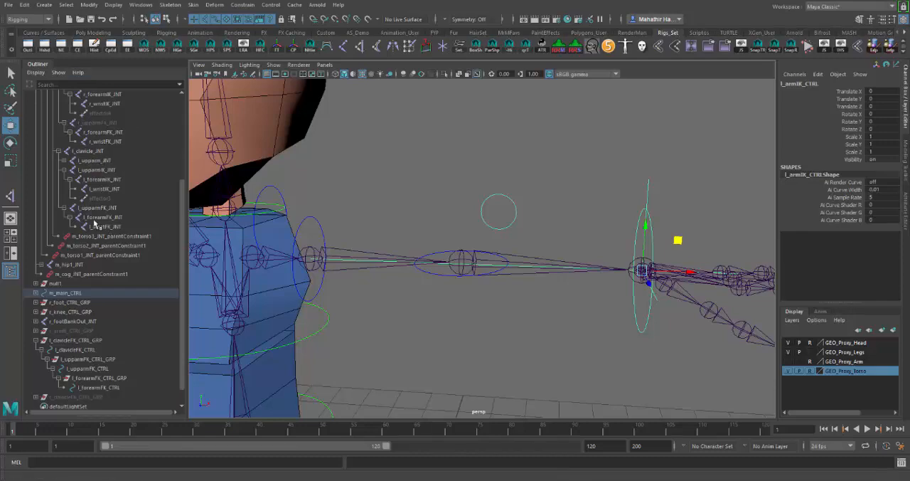
{"action": "middle_click_drag", "start_coordinate": [417, 315], "coordinate": [474, 293], "text": "alt"}
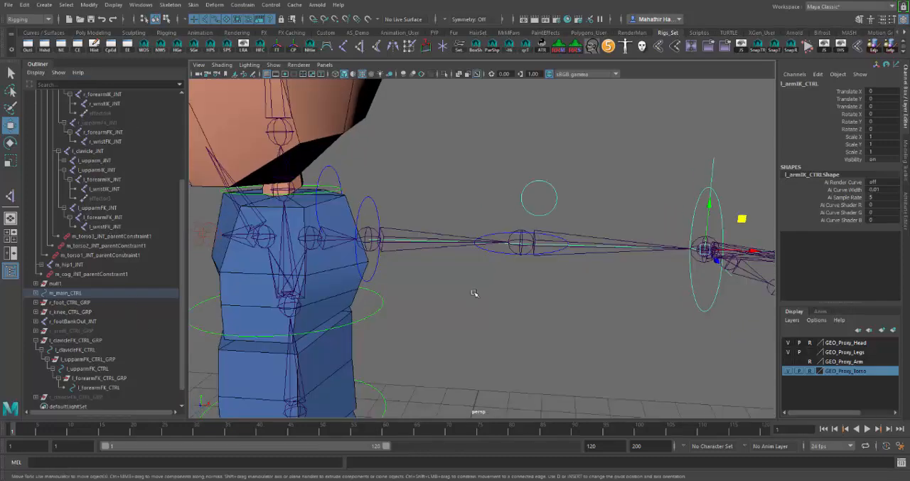
Parent-constrain l_clavicle_JNT to l_clavicleFK_CTRL
{"action": "left_click", "coordinate": [333, 171]}
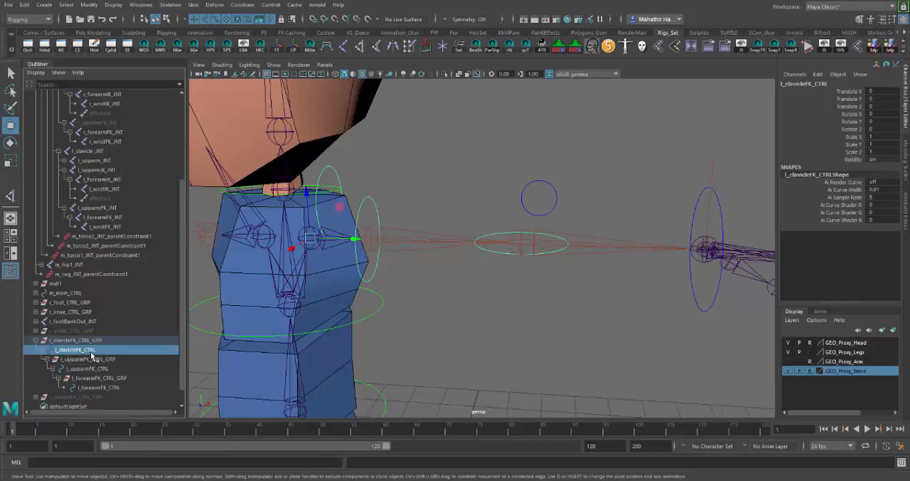
{"action": "left_click", "coordinate": [93, 151], "text": "ctrl"}
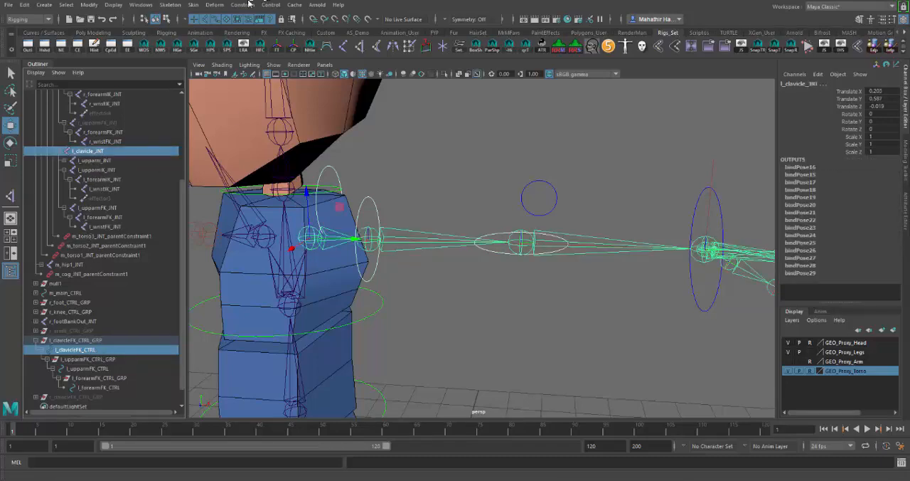
{"action": "left_click", "coordinate": [242, 6]}
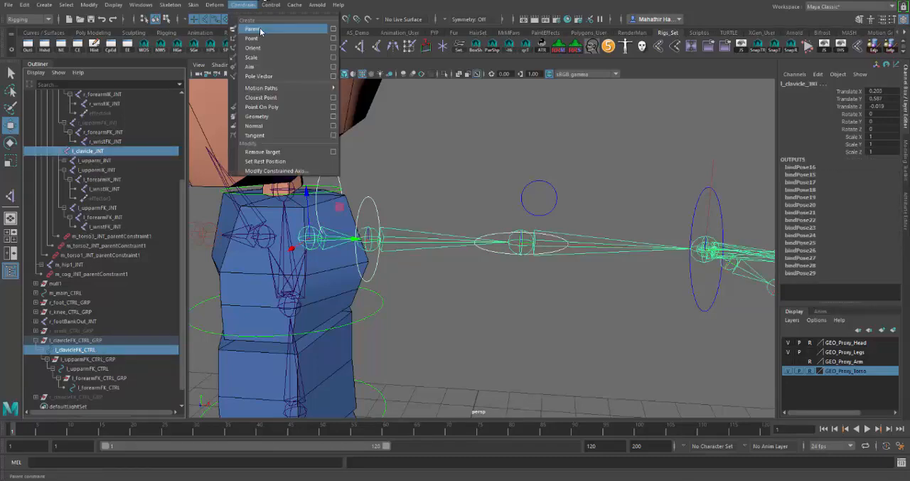
{"action": "left_click", "coordinate": [253, 29]}
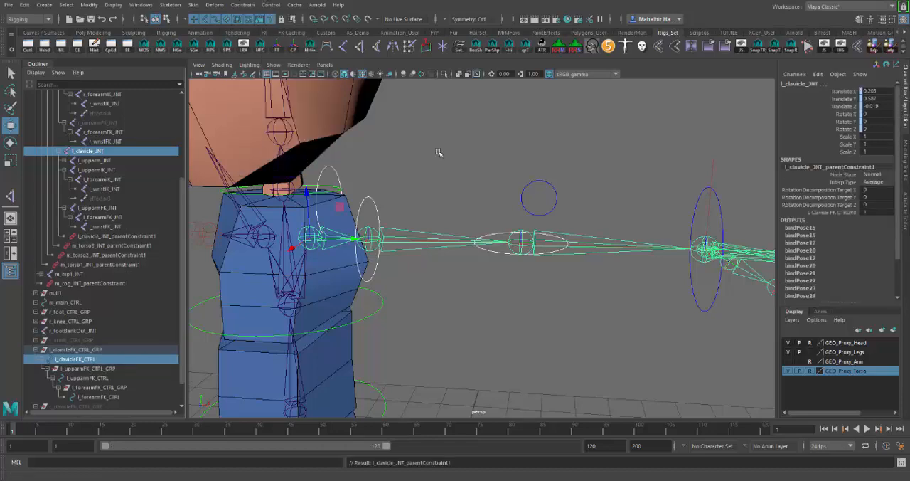
{"action": "left_click", "coordinate": [452, 306]}
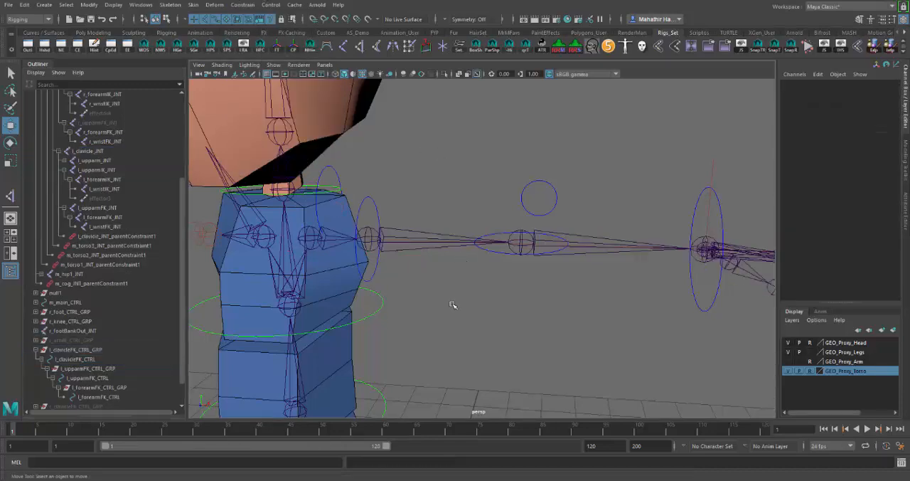
Parent-constrain l_upparmFK_JNT to l_upparmFK_CTRL
{"action": "left_click", "coordinate": [84, 378]}
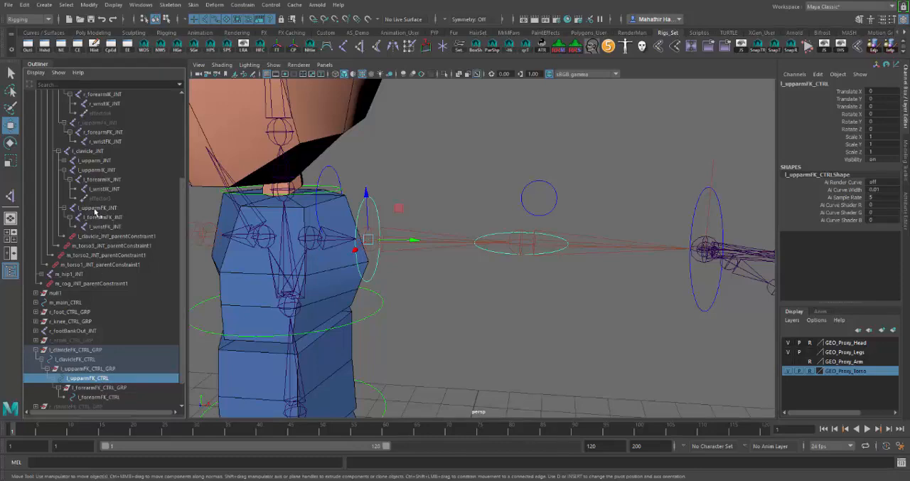
{"action": "left_click", "coordinate": [97, 209], "text": "ctrl"}
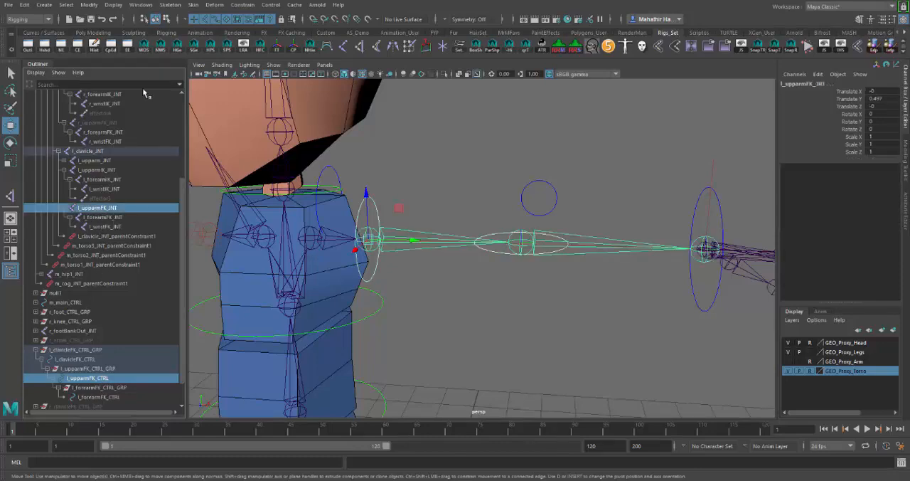
{"action": "left_click", "coordinate": [243, 4]}
{"action": "left_click", "coordinate": [263, 31]}
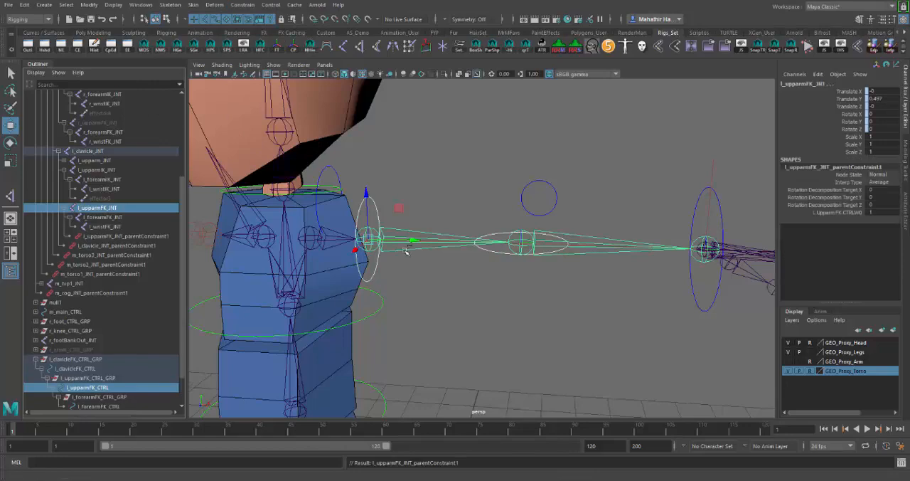
Parent-constrain l_forearmFK_JNT to l_forearmFK_CTRL and clear the selection
{"action": "scroll", "coordinate": [123, 390], "scroll_direction": "down", "scroll_amount": 2}
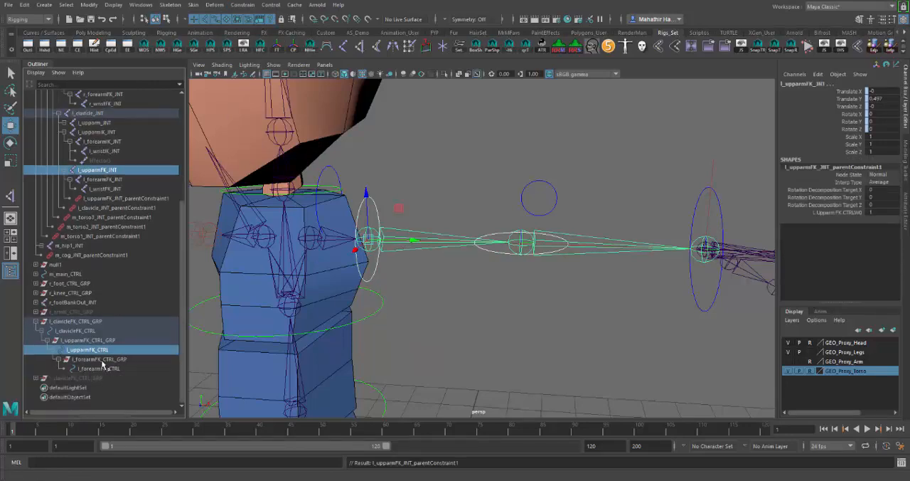
{"action": "left_click", "coordinate": [114, 369]}
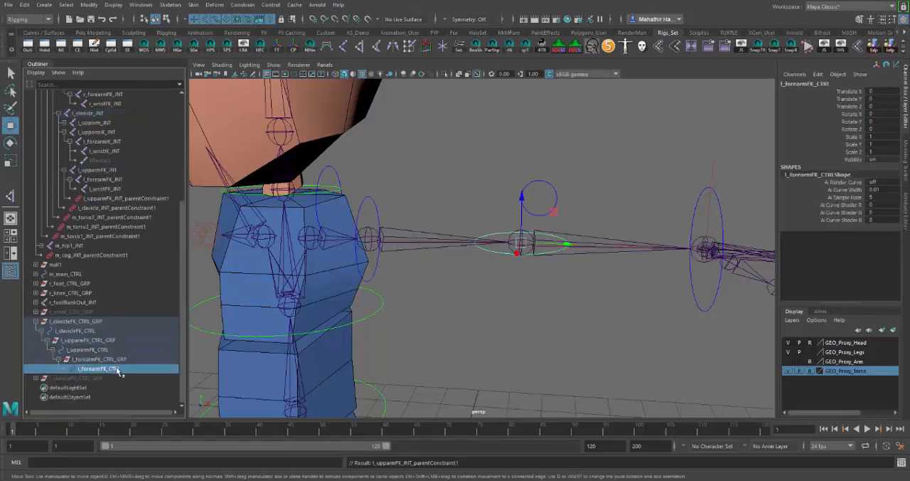
{"action": "left_click", "coordinate": [103, 179], "text": "ctrl"}
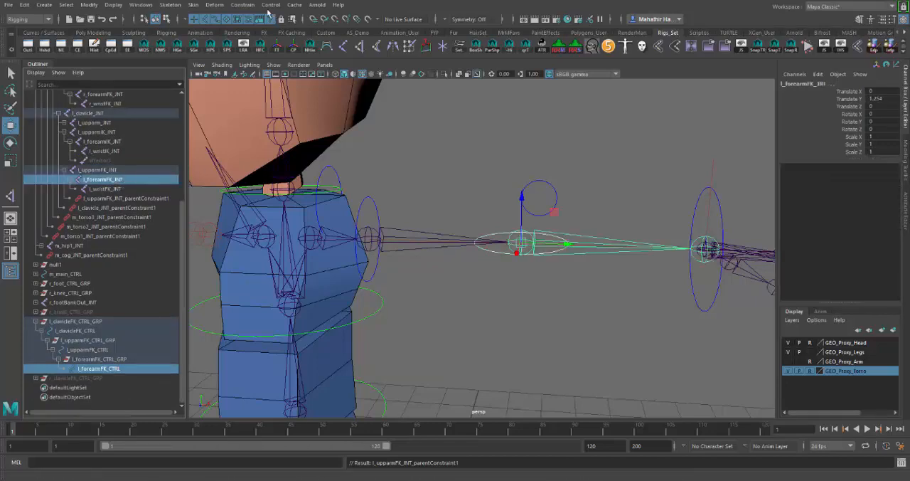
{"action": "left_click", "coordinate": [243, 5]}
{"action": "left_click", "coordinate": [253, 29]}
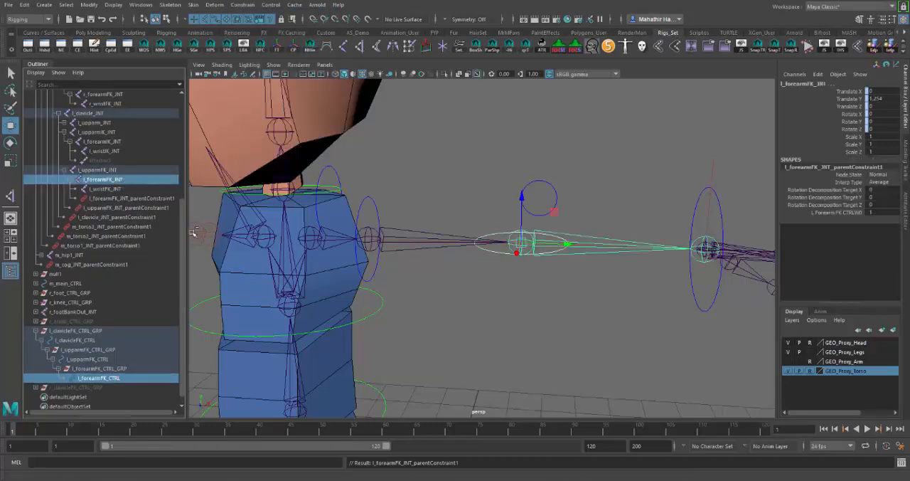
{"action": "left_click", "coordinate": [110, 189]}
{"action": "left_click", "coordinate": [538, 319]}
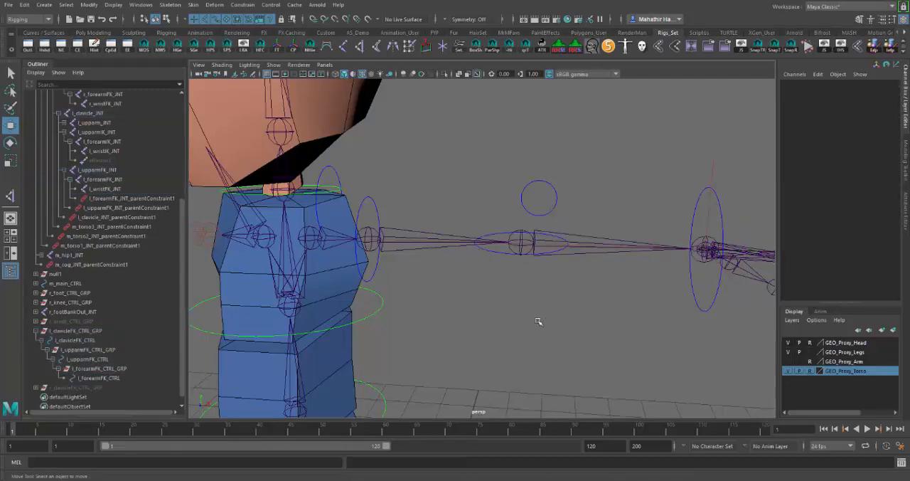
Rotate l_clavicleFK_CTRL upward and l_upparmFK_CTRL about 22 degrees in X to test the constrained joints
{"action": "left_click_drag", "start_coordinate": [538, 320], "coordinate": [529, 336], "text": "alt"}
{"action": "left_click_drag", "start_coordinate": [473, 331], "coordinate": [389, 238], "text": "alt"}
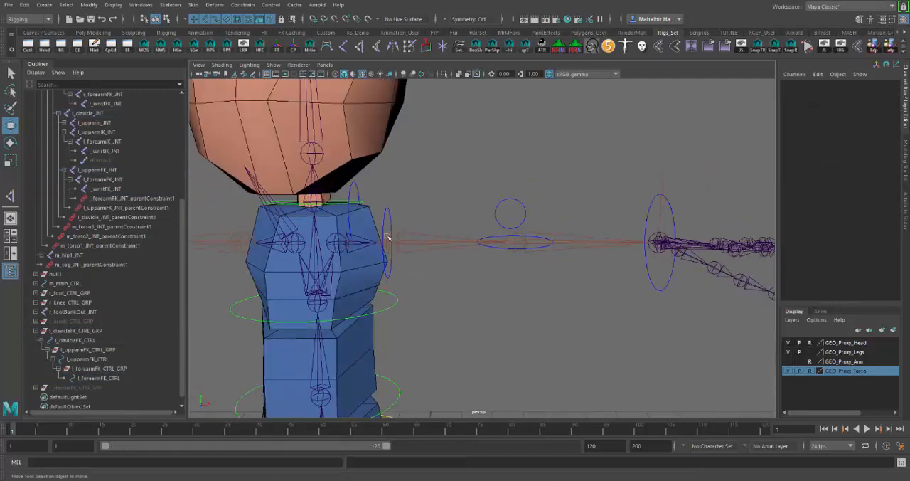
{"action": "left_click", "coordinate": [365, 194]}
{"action": "key", "text": "e"}
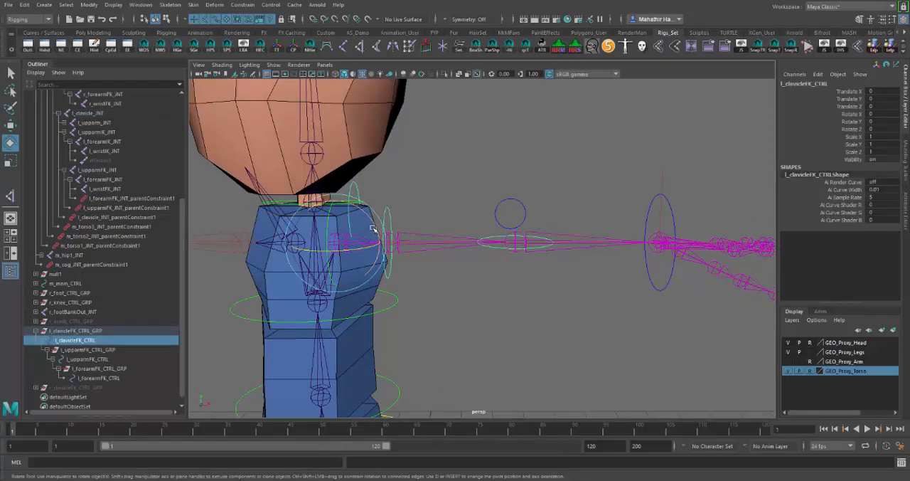
{"action": "left_click_drag", "start_coordinate": [373, 226], "coordinate": [410, 185]}
{"action": "left_click", "coordinate": [387, 207]}
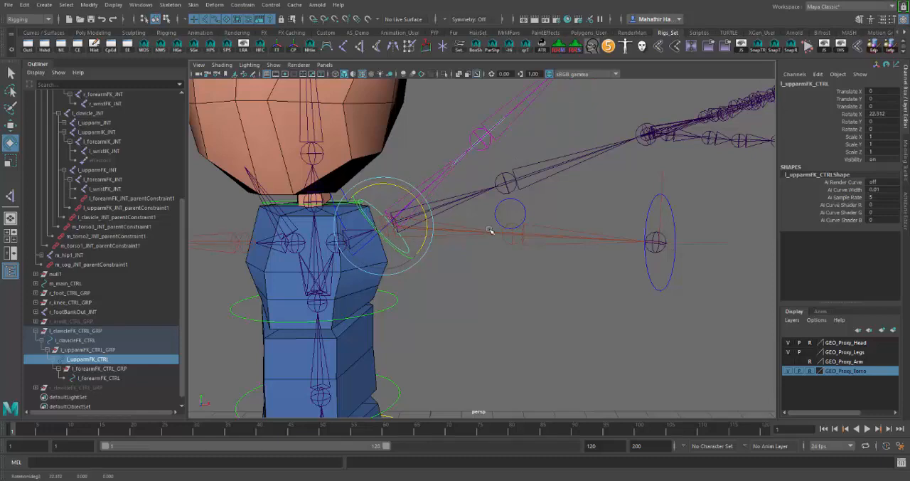
Bend l_forearmFK_CTRL about -79 degrees in Z and inspect the posed FK arm from another angle
{"action": "scroll", "coordinate": [489, 229], "scroll_direction": "down", "scroll_amount": 2}
{"action": "middle_click_drag", "start_coordinate": [494, 233], "coordinate": [453, 325], "text": "alt"}
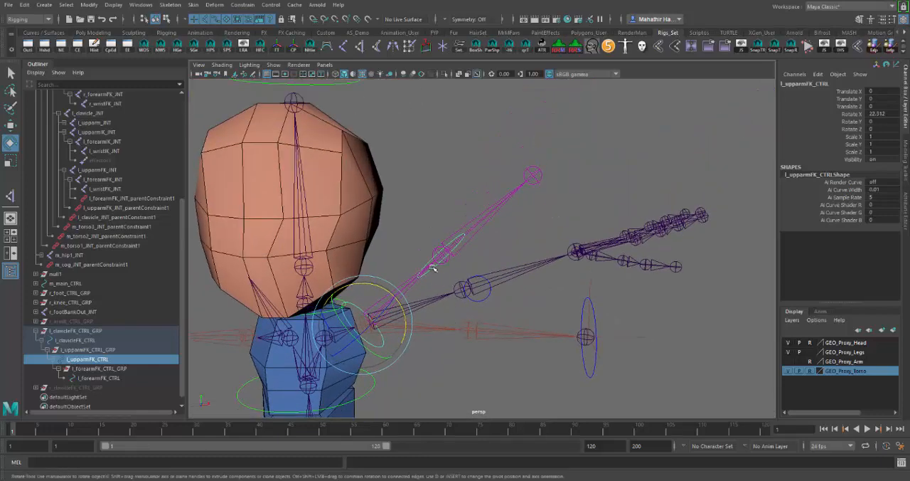
{"action": "left_click", "coordinate": [436, 263]}
{"action": "left_click_drag", "start_coordinate": [435, 263], "coordinate": [456, 301], "text": "alt"}
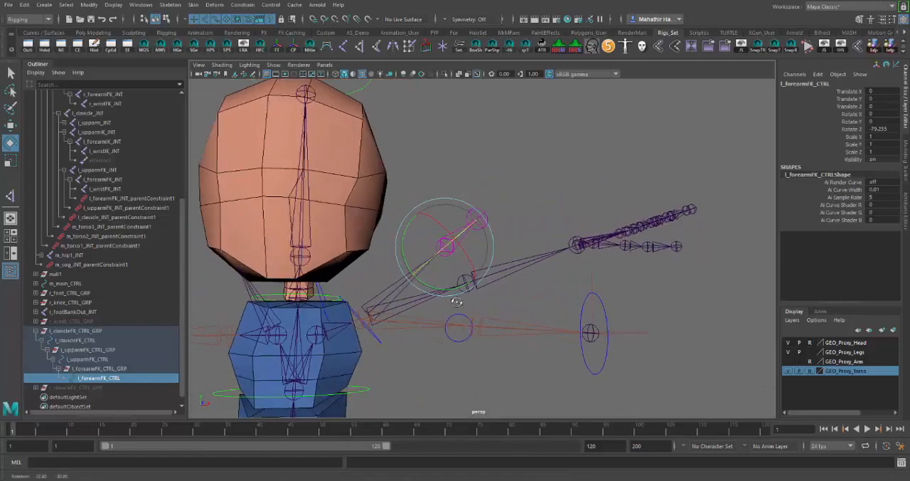
{"action": "left_click", "coordinate": [515, 352]}
{"action": "left_click_drag", "start_coordinate": [513, 380], "coordinate": [446, 301], "text": "alt"}
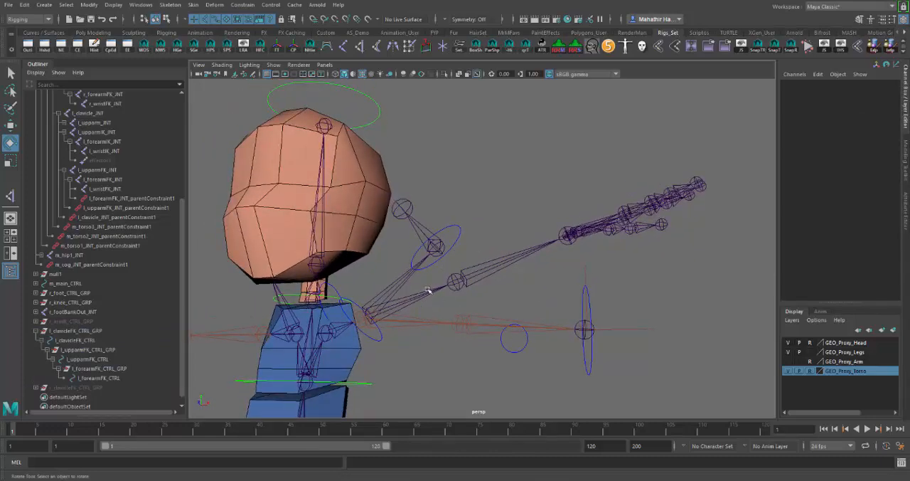
Select l_upparm_JNT and examine the main arm joint chain against the posed FK chain from several angles
{"action": "left_click", "coordinate": [453, 294]}
{"action": "mouse_move", "coordinate": [471, 296]}
{"action": "left_mouse_down", "text": "alt"}
{"action": "mouse_move", "coordinate": [543, 301]}
{"action": "mouse_move", "coordinate": [434, 309]}
{"action": "mouse_move", "coordinate": [491, 317]}
{"action": "mouse_move", "coordinate": [525, 305]}
{"action": "mouse_move", "coordinate": [485, 306]}
{"action": "left_mouse_up", "text": "alt"}
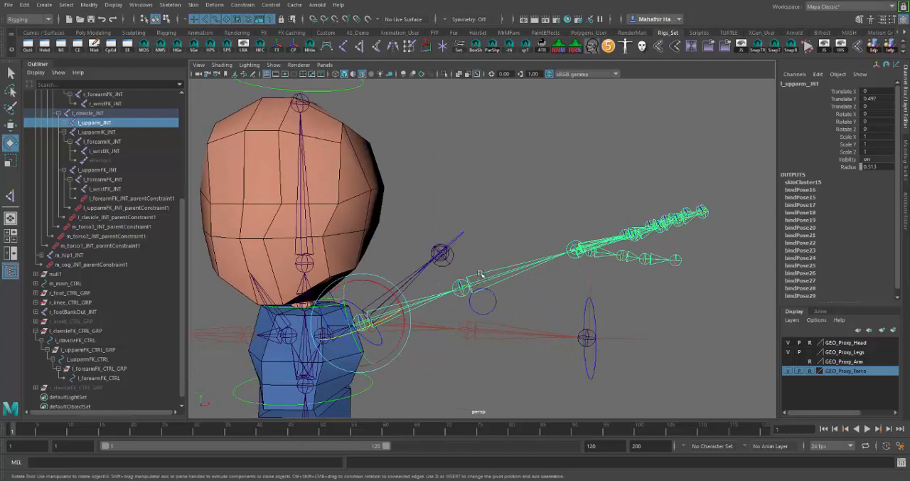
{"action": "left_click_drag", "start_coordinate": [480, 273], "coordinate": [465, 309], "text": "alt"}
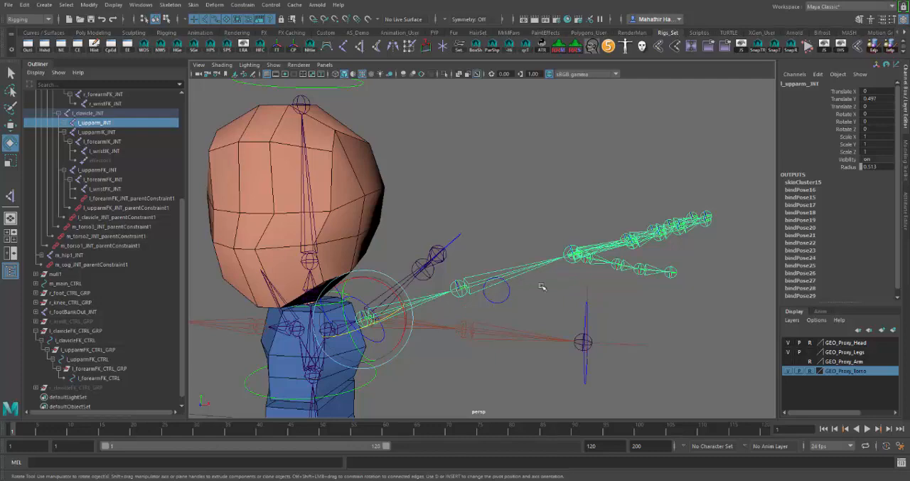
{"action": "left_click_drag", "start_coordinate": [542, 287], "coordinate": [523, 306], "text": "alt"}
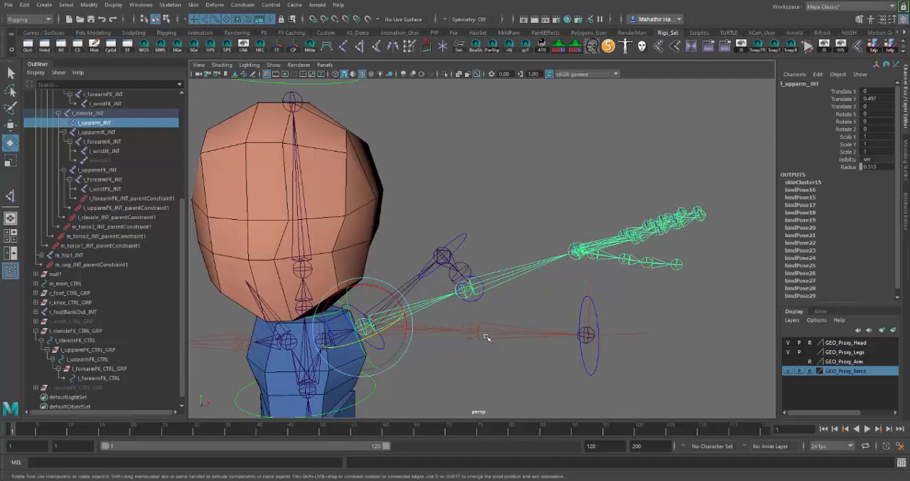
{"action": "mouse_move", "coordinate": [509, 349]}
{"action": "left_mouse_down", "text": "alt"}
{"action": "mouse_move", "coordinate": [495, 345]}
{"action": "mouse_move", "coordinate": [505, 345]}
{"action": "left_mouse_up", "text": "alt"}
Undo the test rotations of the left forearm, upper arm and clavicle FK controls to restore the rest pose
{"action": "key", "text": "ctrl+z"}
{"action": "key", "text": "ctrl+z"}
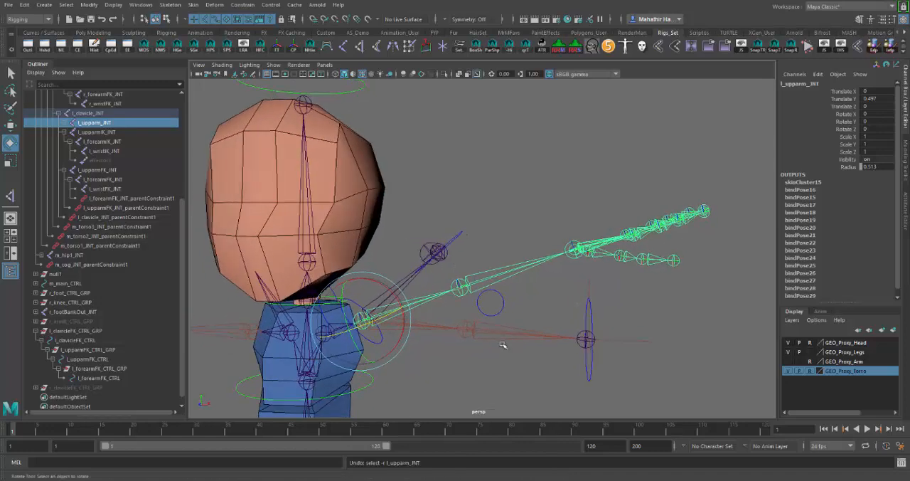
{"action": "key", "text": "ctrl+z"}
{"action": "key", "text": "ctrl+z"}
{"action": "key", "text": "ctrl+z"}
{"action": "key", "text": "ctrl+z"}
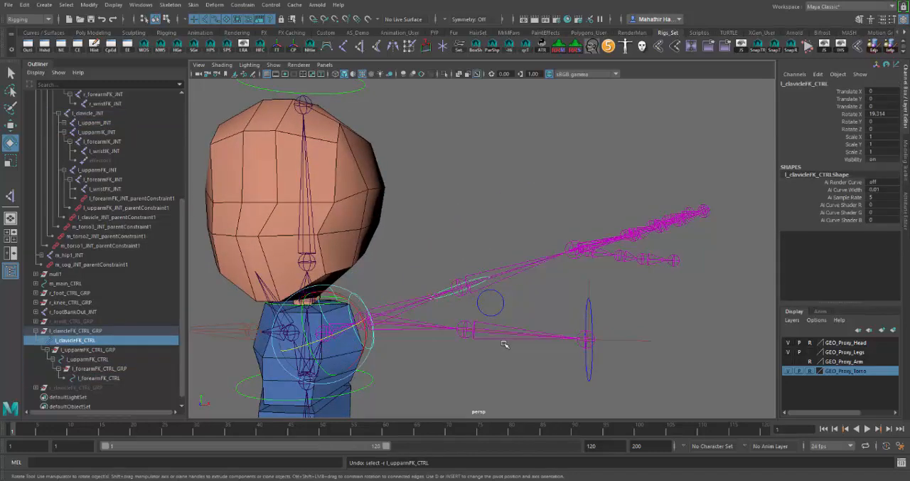
{"action": "left_click_drag", "start_coordinate": [474, 363], "coordinate": [463, 365], "text": "alt"}
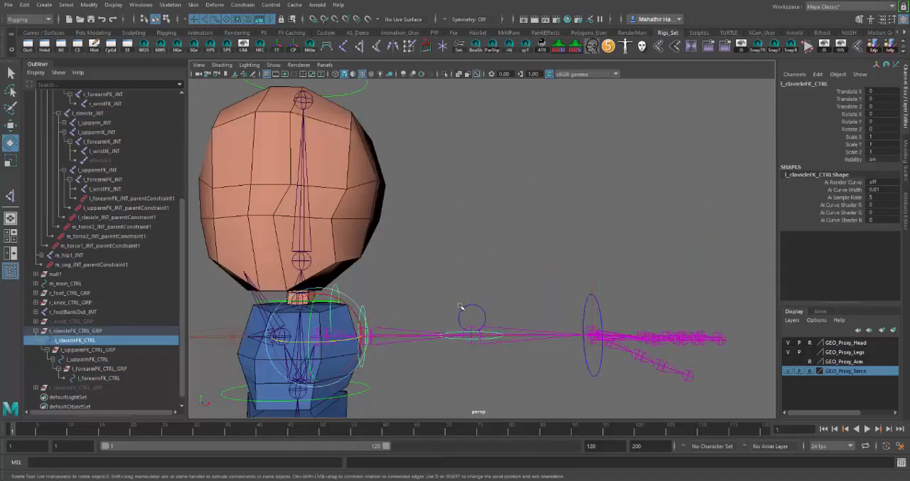
{"action": "left_click_drag", "start_coordinate": [507, 305], "coordinate": [473, 297], "text": "alt"}
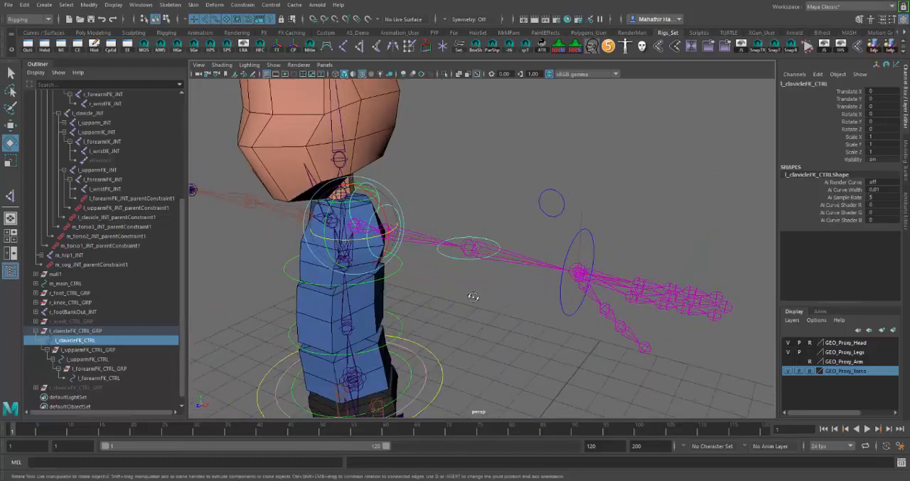